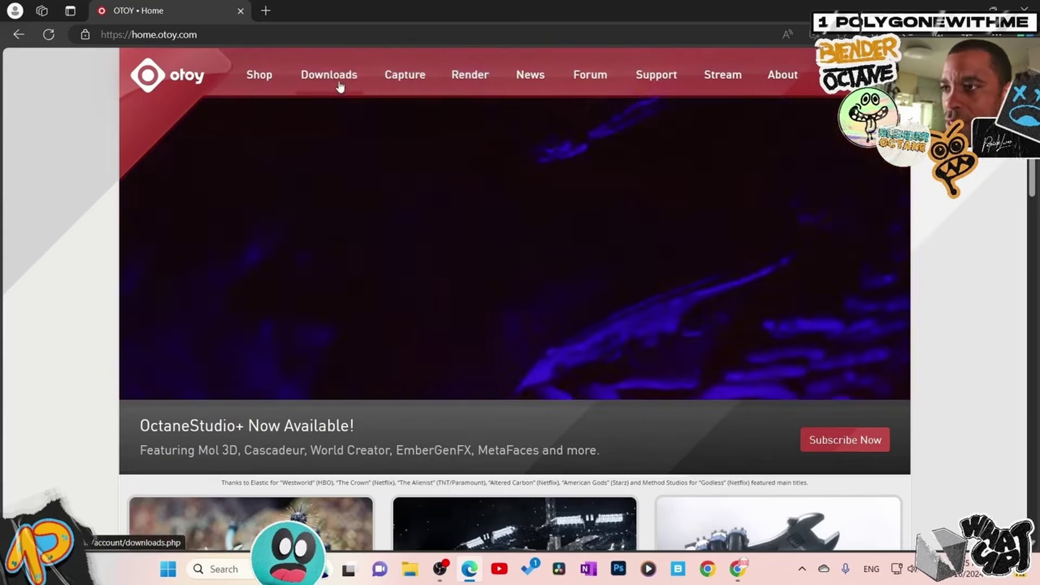
Open the OctaneRender Prime (Free tier) offer on the OTOY shop's free trial page
{"action": "left_click", "coordinate": [247, 87]}
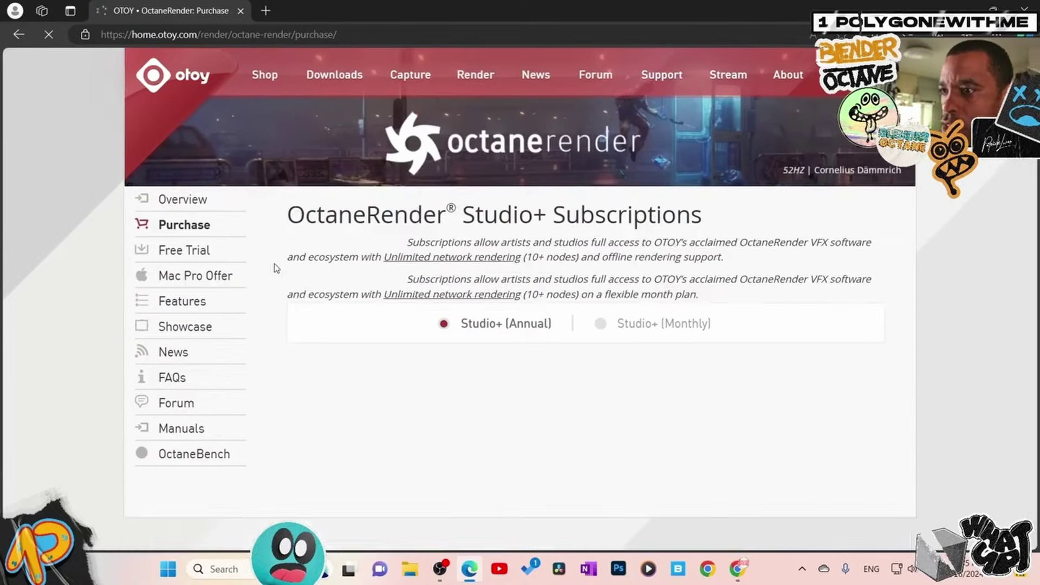
{"action": "left_click", "coordinate": [174, 251]}
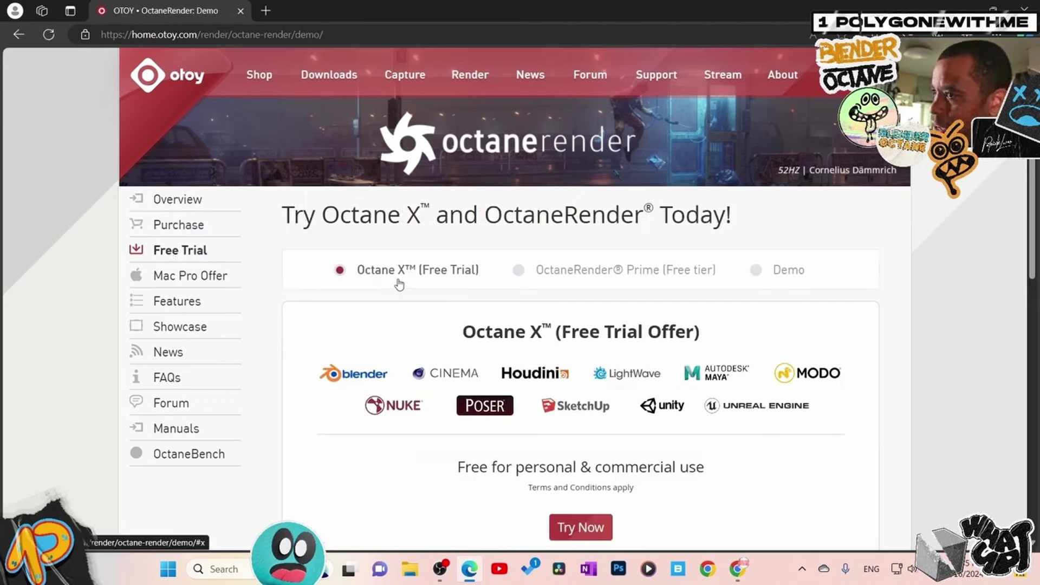
{"action": "left_click", "coordinate": [570, 277]}
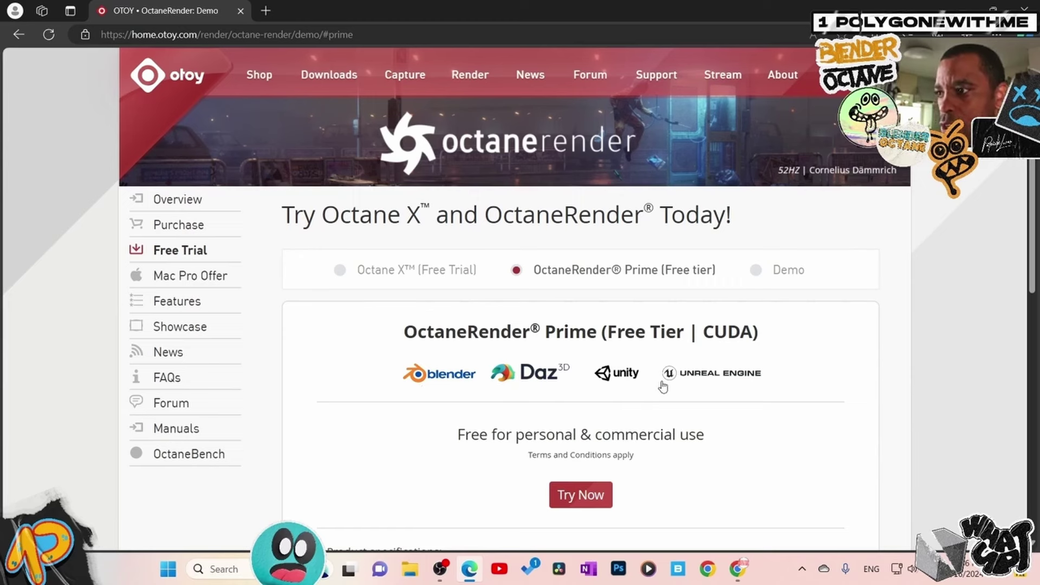
Review the OctaneRender Prime product specifications, highlighting the lines about the GPU maximum and network rendering
{"action": "scroll", "coordinate": [663, 387], "scroll_direction": "down", "scroll_amount": 1}
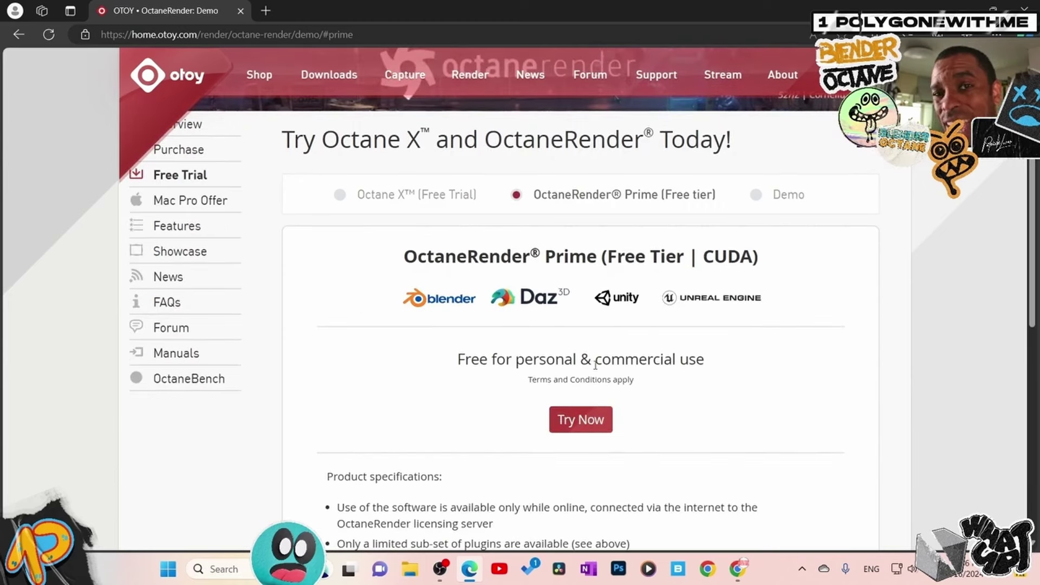
{"action": "scroll", "coordinate": [539, 390], "scroll_direction": "down", "scroll_amount": 1}
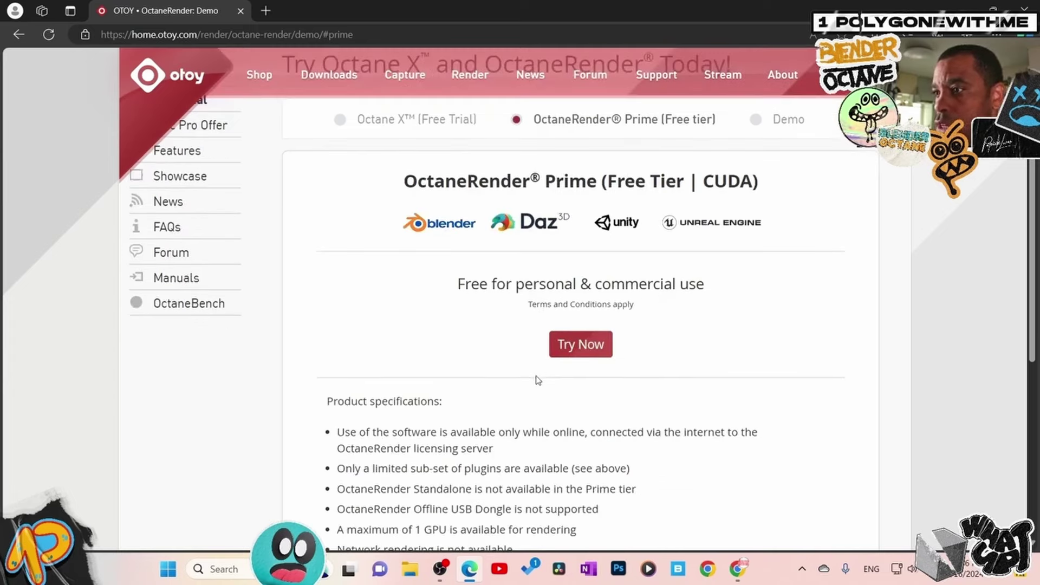
{"action": "scroll", "coordinate": [538, 381], "scroll_direction": "down", "scroll_amount": 2}
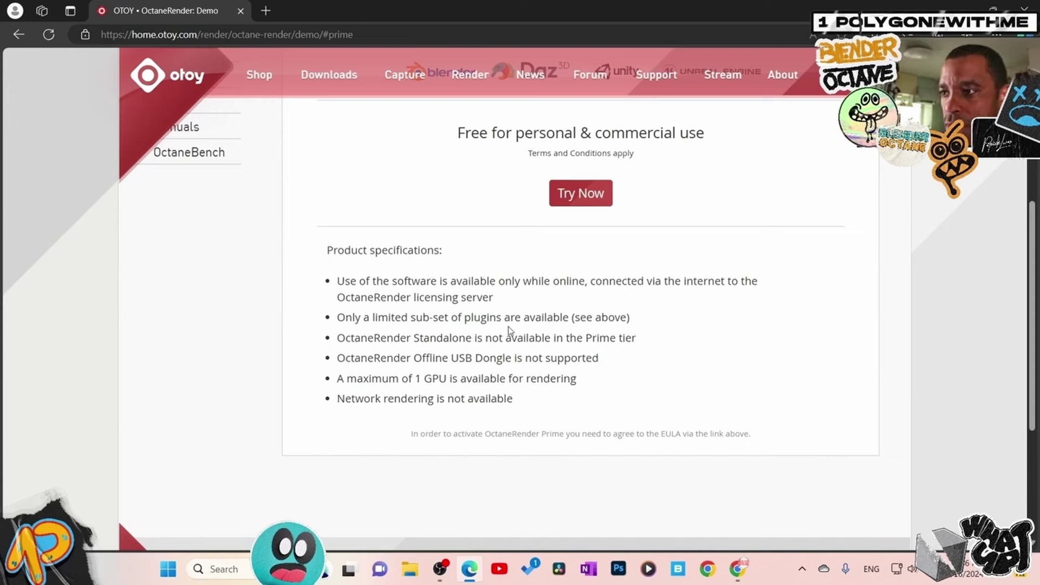
{"action": "scroll", "coordinate": [587, 329], "scroll_direction": "up", "scroll_amount": 1}
{"action": "scroll", "coordinate": [587, 329], "scroll_direction": "up", "scroll_amount": 3}
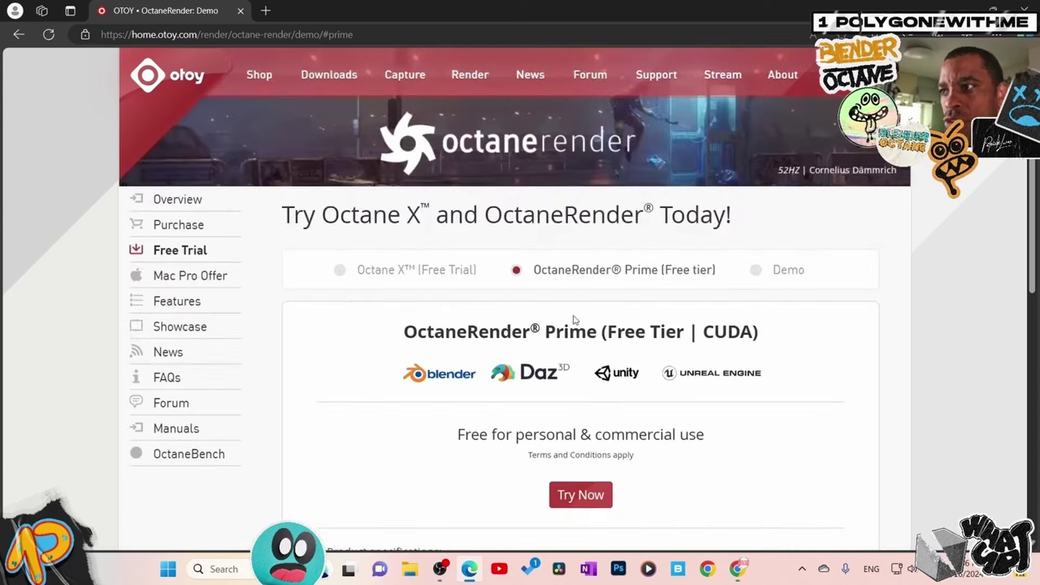
{"action": "scroll", "coordinate": [605, 337], "scroll_direction": "down", "scroll_amount": 3}
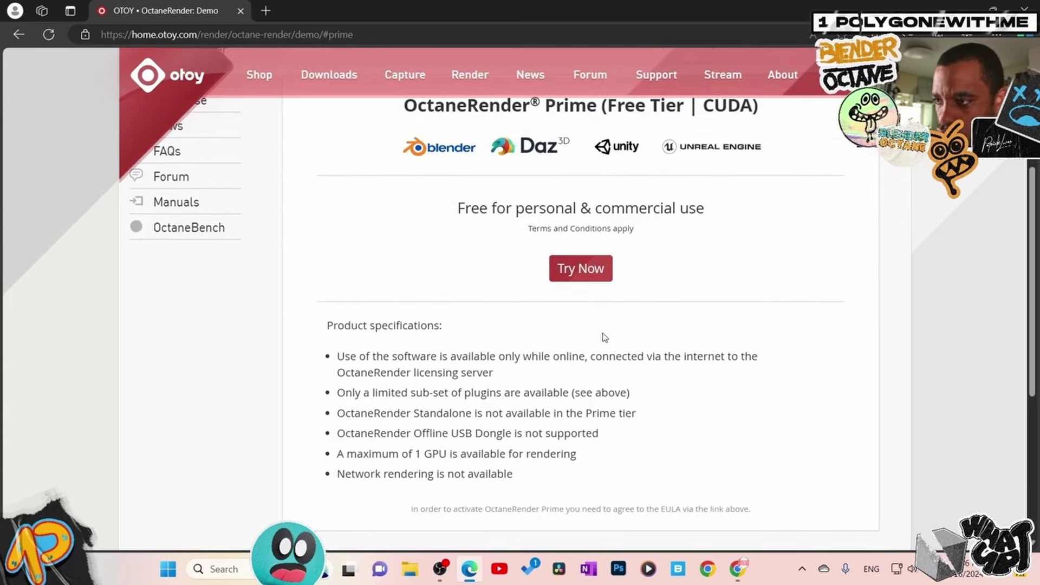
{"action": "scroll", "coordinate": [600, 353], "scroll_direction": "down", "scroll_amount": 1}
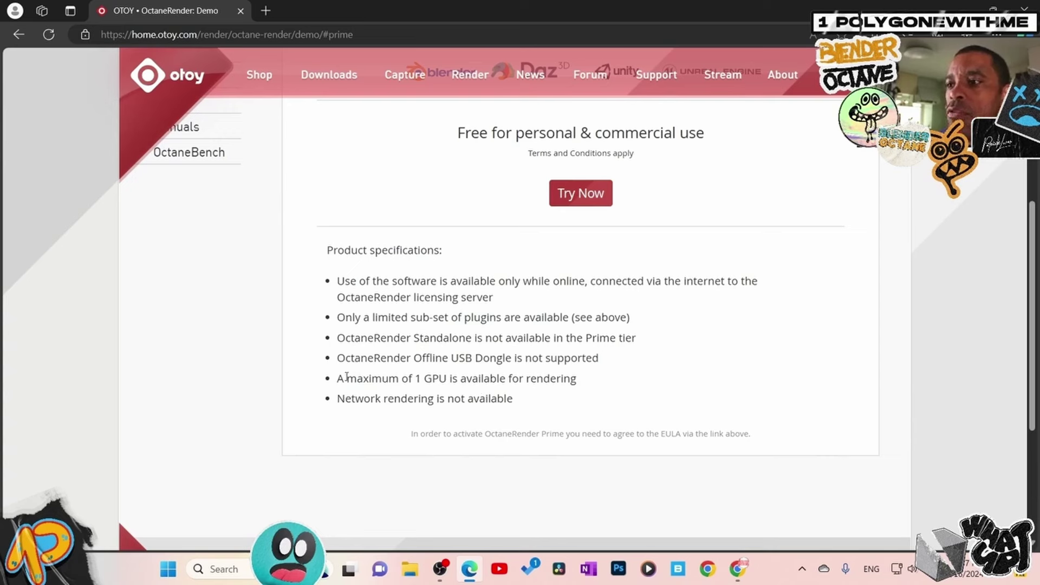
{"action": "left_click_drag", "start_coordinate": [341, 379], "coordinate": [586, 383]}
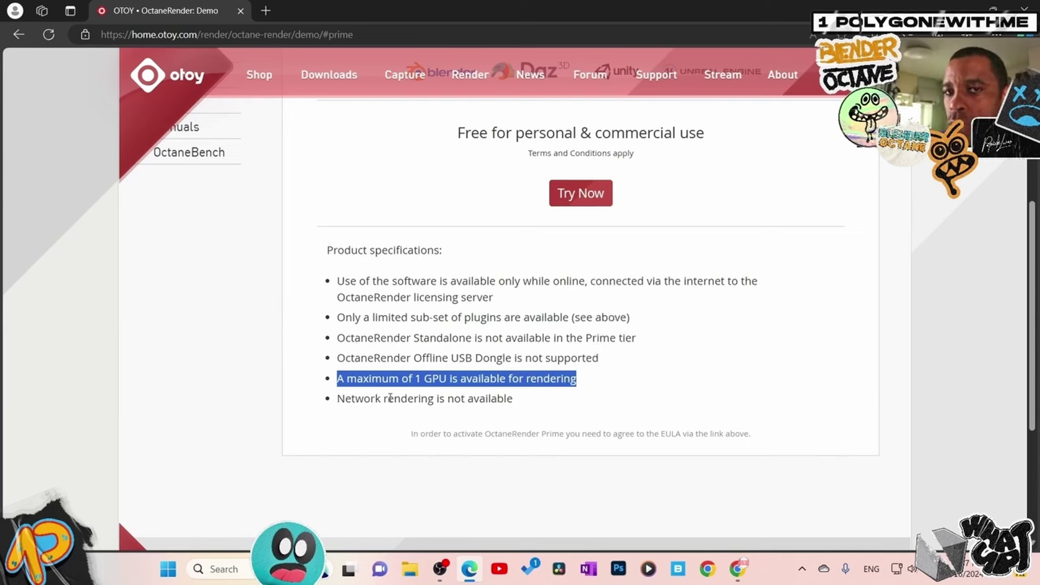
{"action": "scroll", "coordinate": [387, 393], "scroll_direction": "up", "scroll_amount": 4}
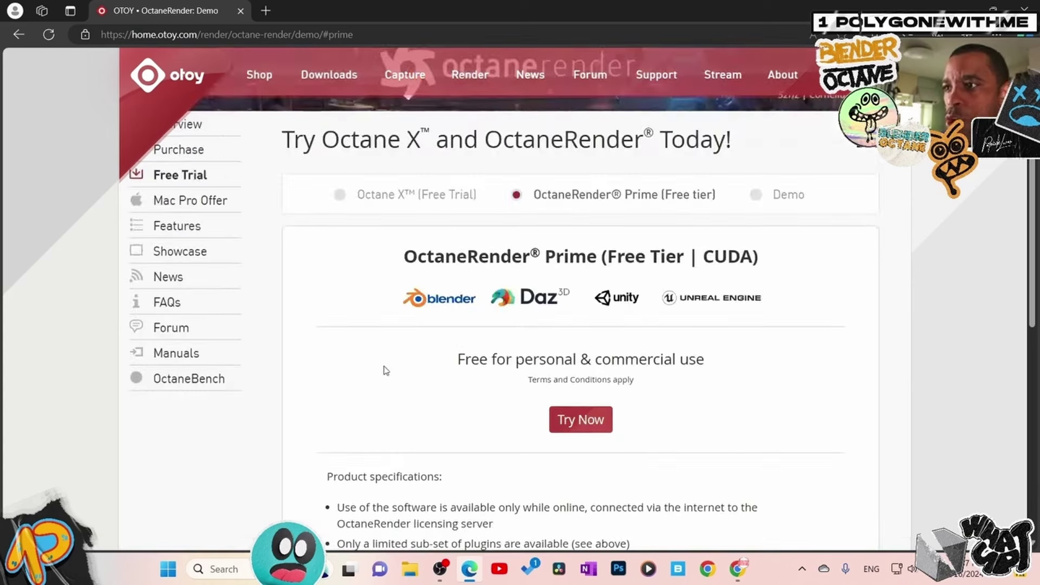
{"action": "scroll", "coordinate": [402, 385], "scroll_direction": "down", "scroll_amount": 4}
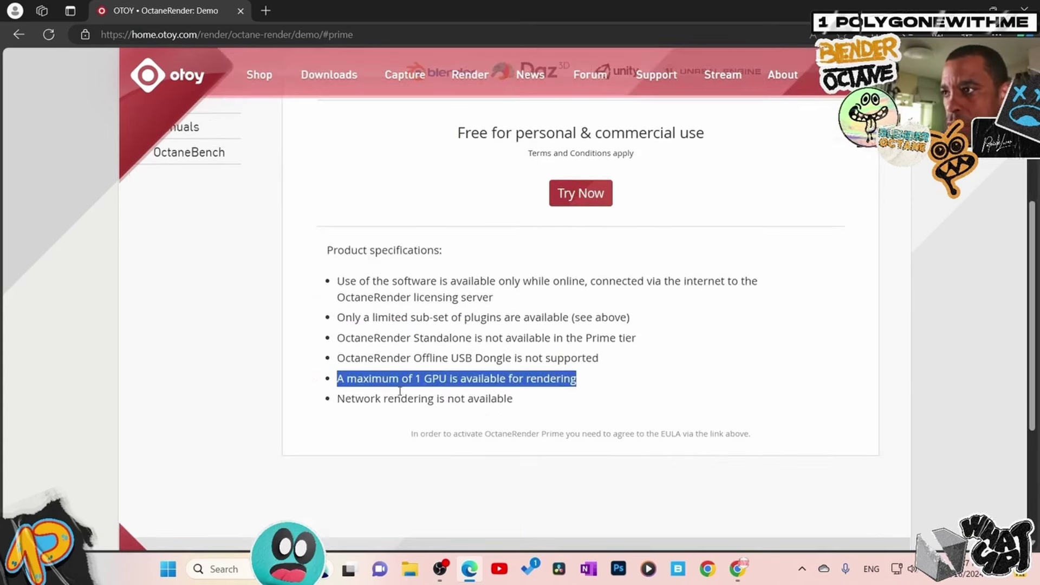
{"action": "left_click_drag", "start_coordinate": [337, 399], "coordinate": [522, 413]}
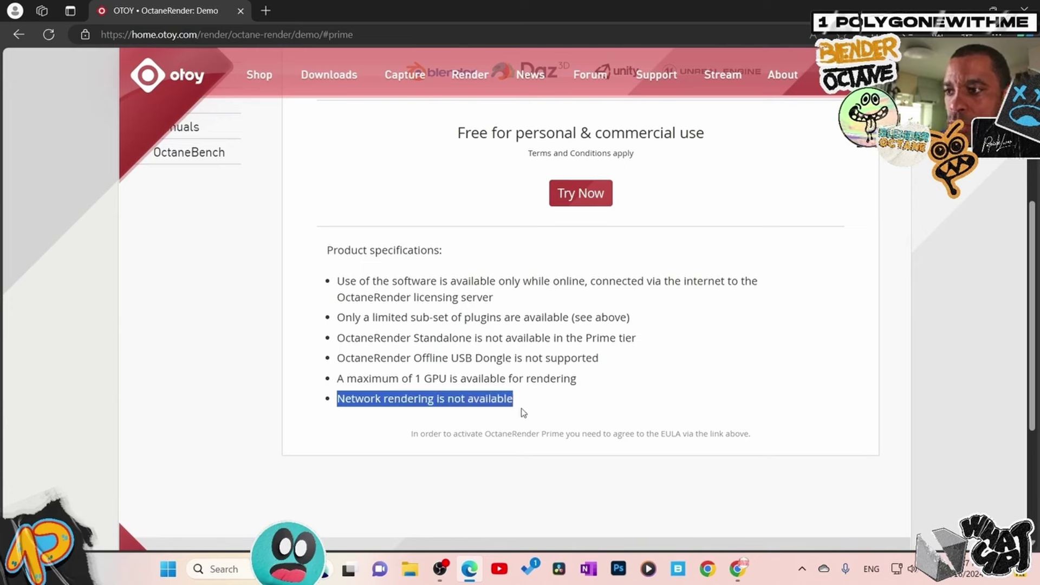
{"action": "left_click", "coordinate": [266, 370]}
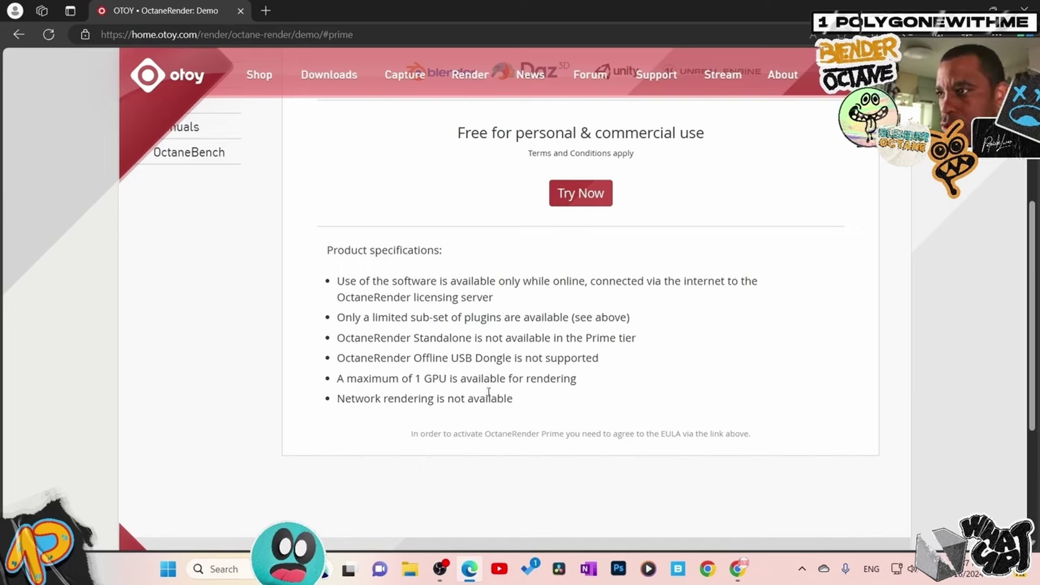
{"action": "scroll", "coordinate": [439, 401], "scroll_direction": "up", "scroll_amount": 1}
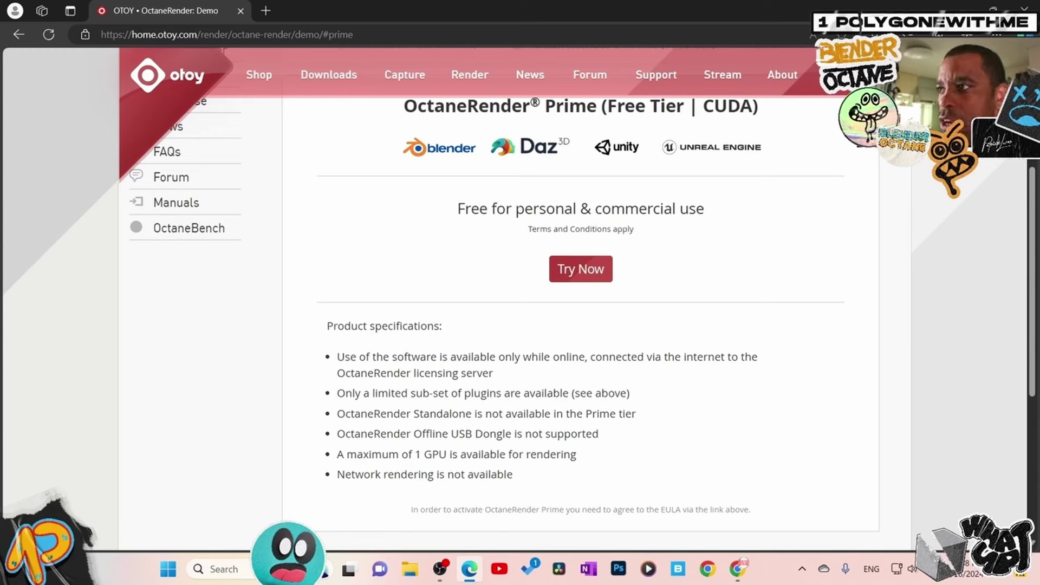
Try the OctaneRender Prime free tier and check the update date beside the Blender edition on its download page
{"action": "mouse_move", "coordinate": [837, 74]}
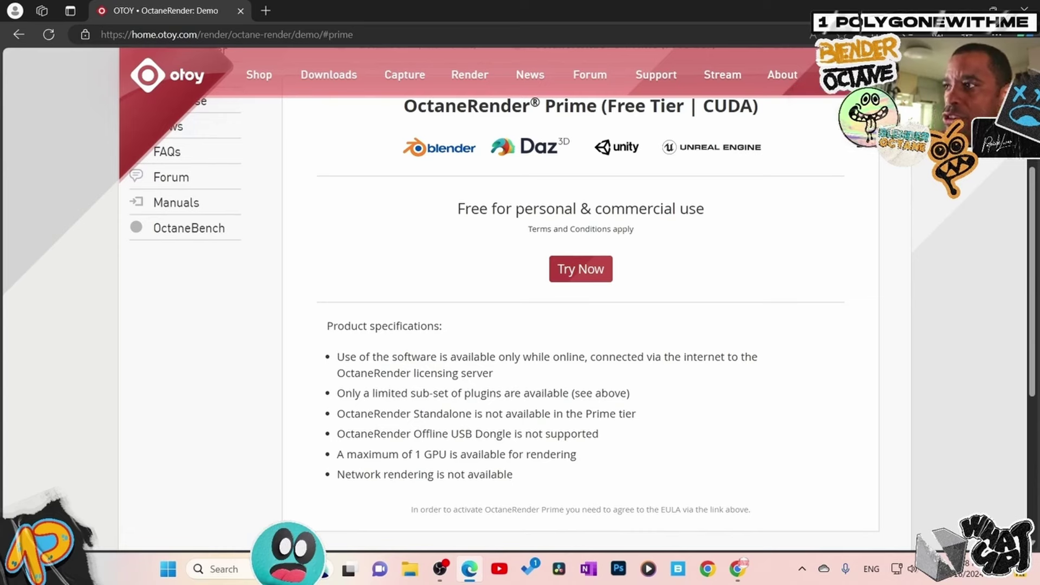
{"action": "left_click", "coordinate": [579, 280]}
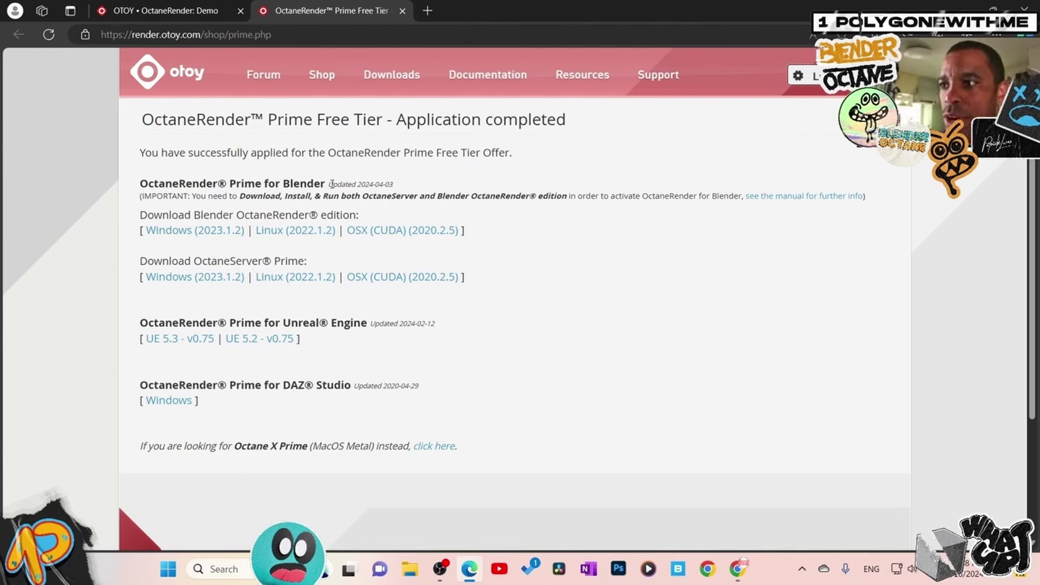
{"action": "left_click_drag", "start_coordinate": [327, 185], "coordinate": [409, 190]}
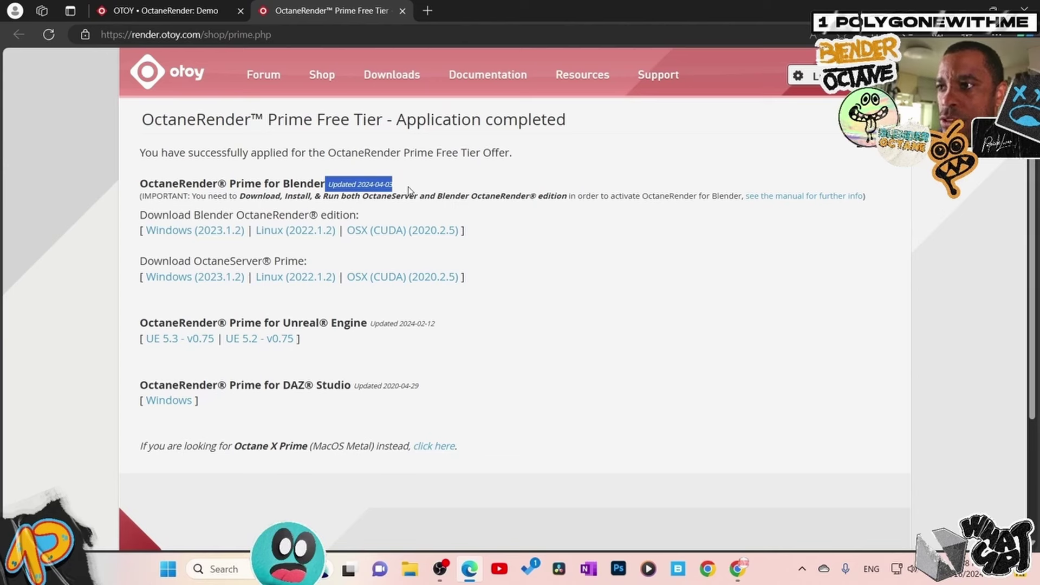
{"action": "left_click", "coordinate": [917, 225]}
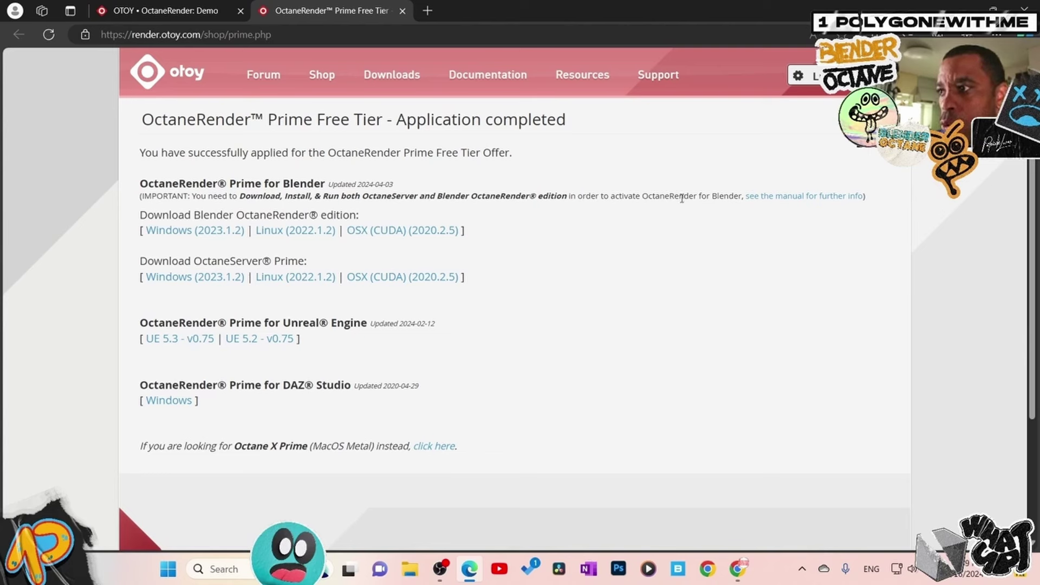
Skim the Blender plugin manual's instructions for installing on Windows systems and close the manual
{"action": "left_click", "coordinate": [798, 198]}
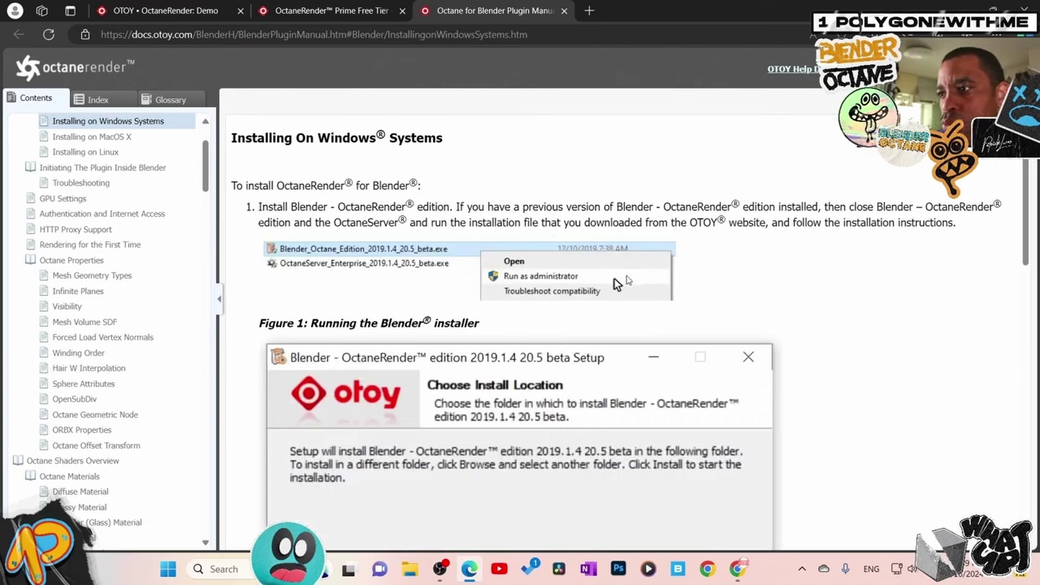
{"action": "scroll", "coordinate": [605, 282], "scroll_direction": "down", "scroll_amount": 8}
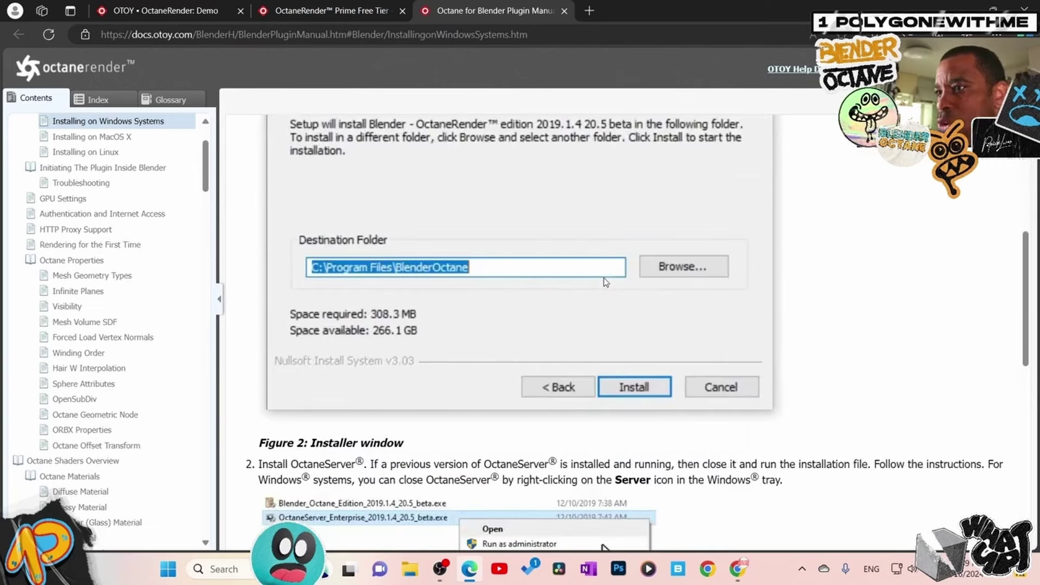
{"action": "scroll", "coordinate": [446, 191], "scroll_direction": "up", "scroll_amount": 8}
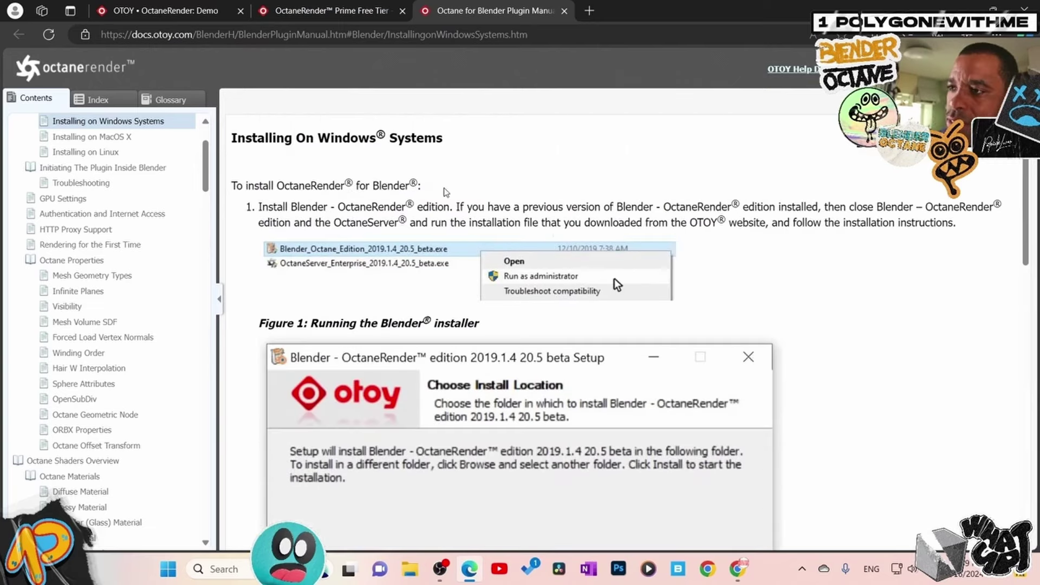
{"action": "left_click", "coordinate": [565, 10]}
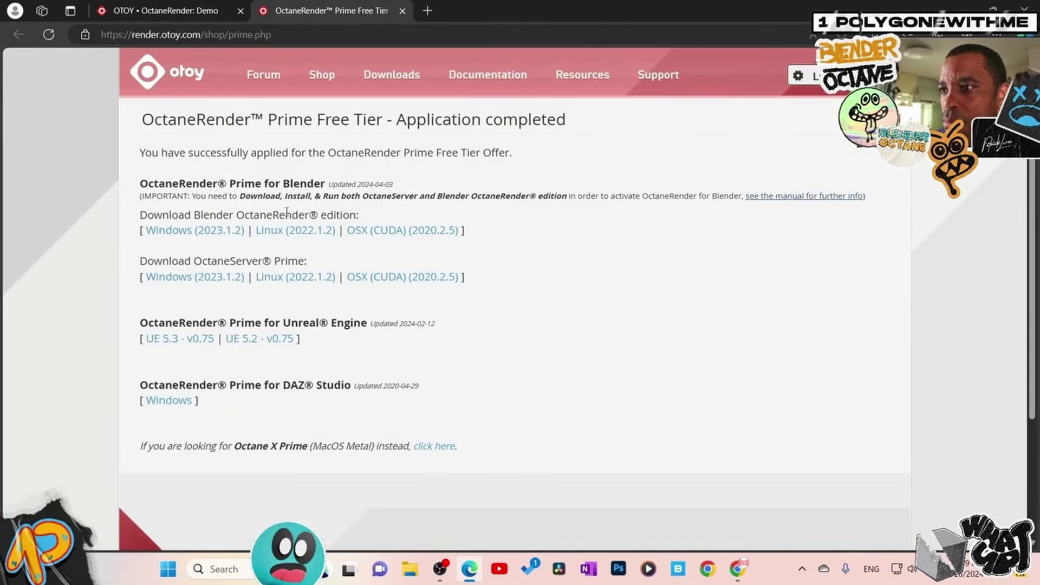
Download the Windows (2023.1.2) installers for Blender OctaneRender edition and OctaneServer Prime, and check for them in the Downloads folder
{"action": "left_click", "coordinate": [226, 239]}
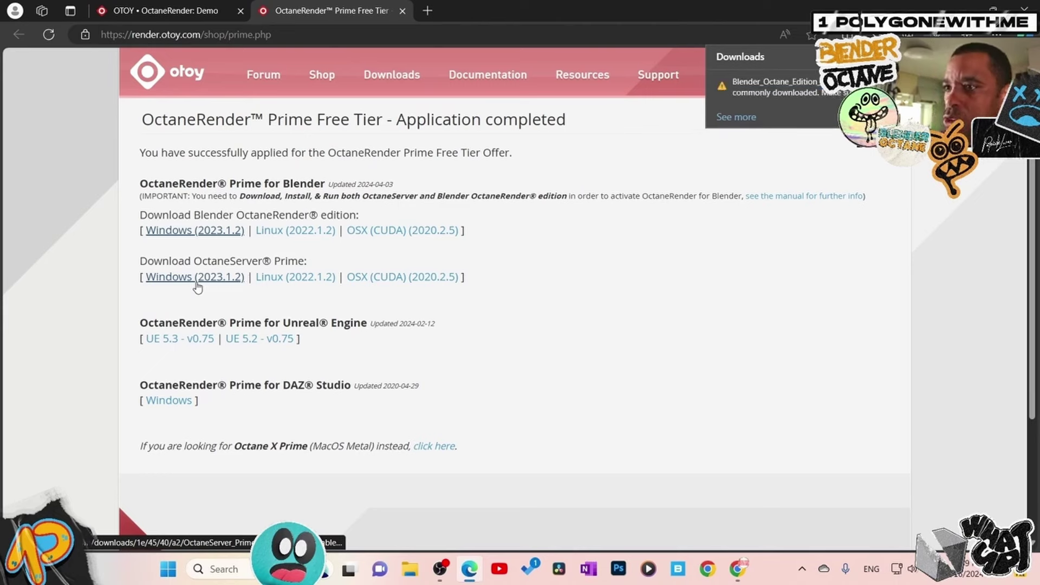
{"action": "left_click", "coordinate": [198, 286]}
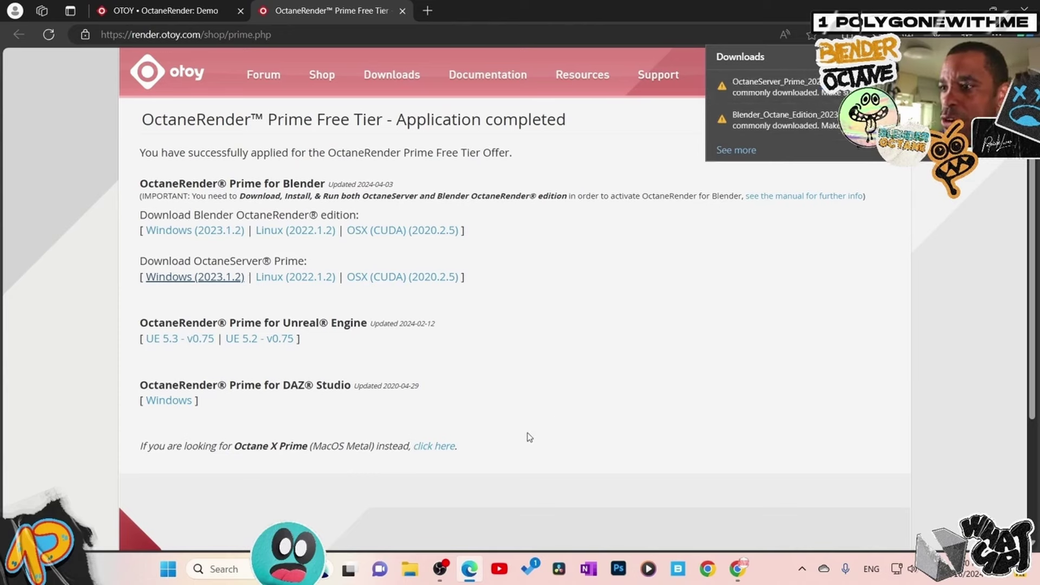
{"action": "left_click", "coordinate": [409, 569]}
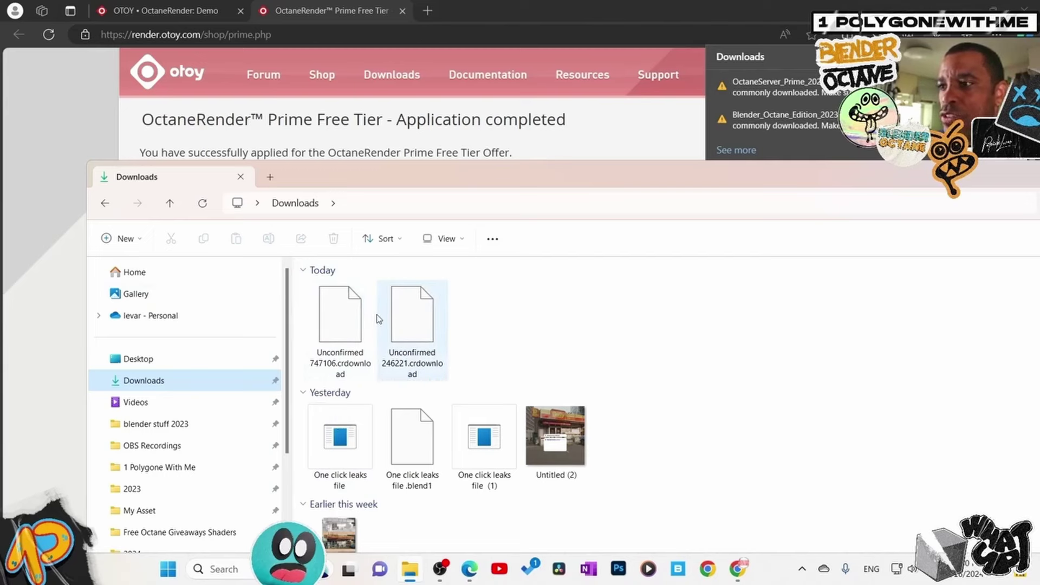
{"action": "left_click_drag", "start_coordinate": [564, 181], "coordinate": [395, 202]}
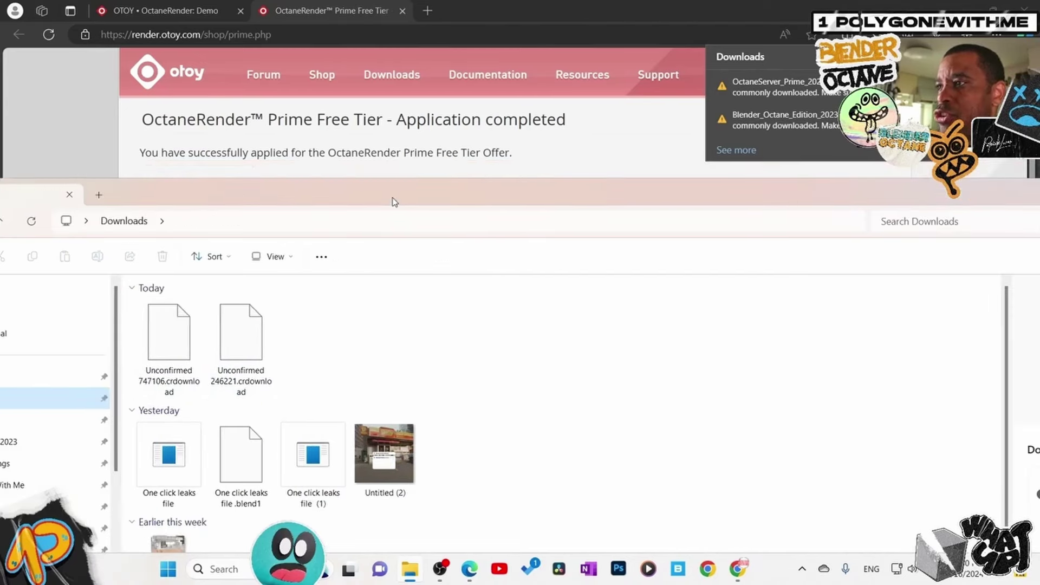
{"action": "left_click_drag", "start_coordinate": [809, 195], "coordinate": [582, 237]}
{"action": "left_click", "coordinate": [880, 228]}
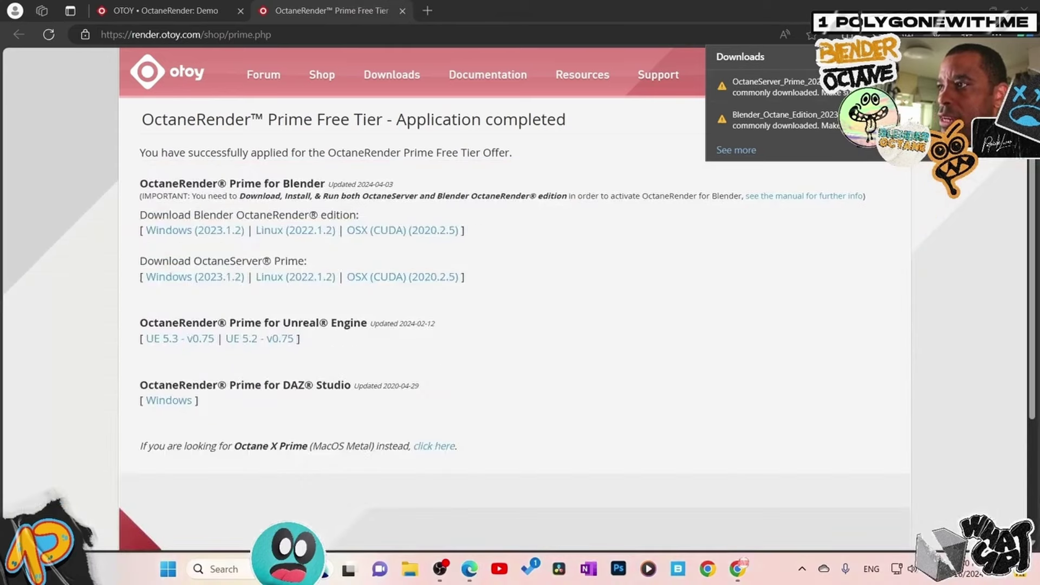
Keep the flagged OctaneServer_Prime_2023.1.2_28.13_stable.exe download despite the browser's safety warning
{"action": "left_click", "coordinate": [827, 93]}
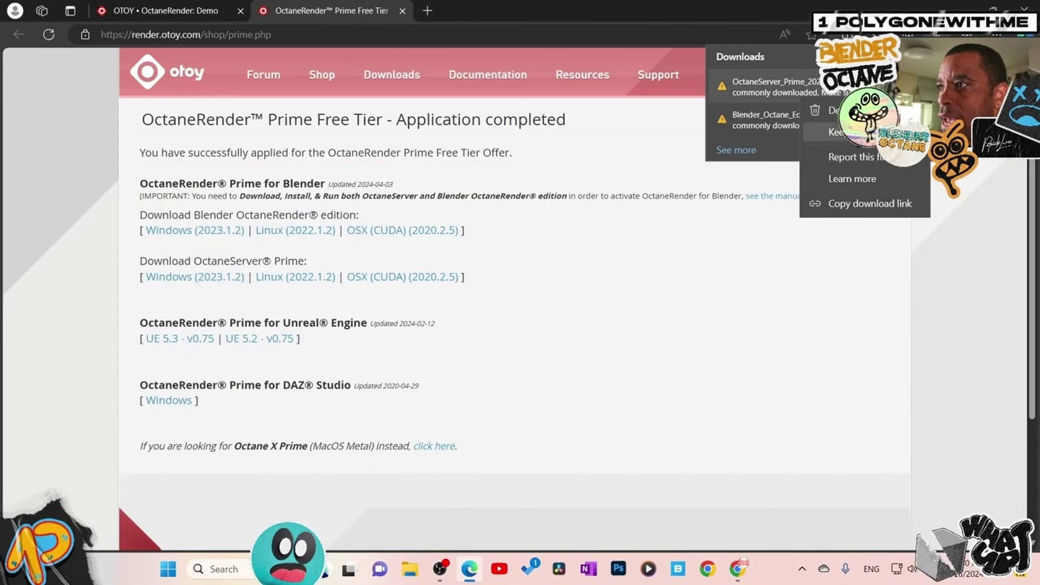
{"action": "left_click", "coordinate": [837, 132]}
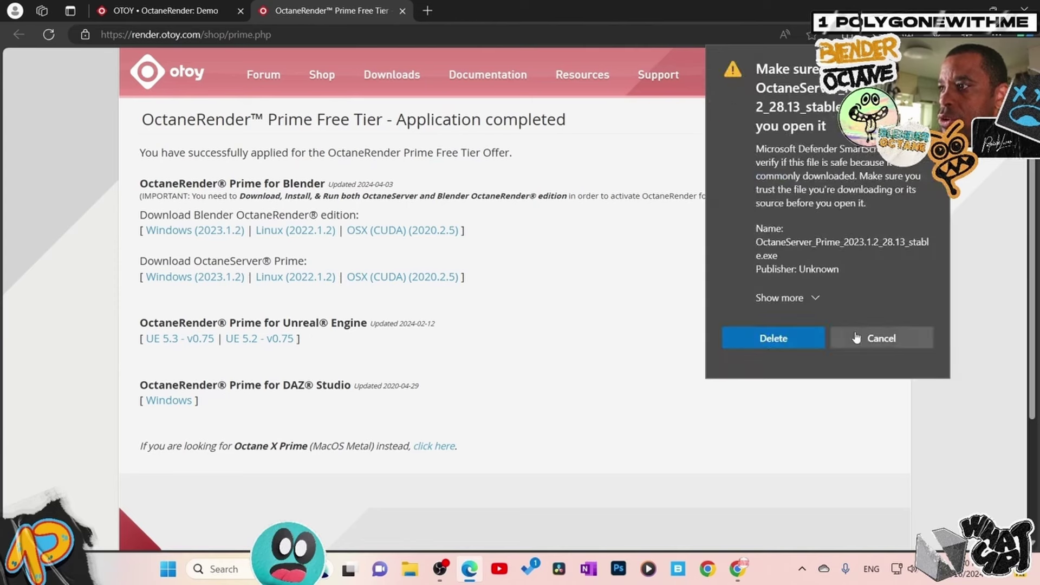
{"action": "left_click", "coordinate": [807, 298]}
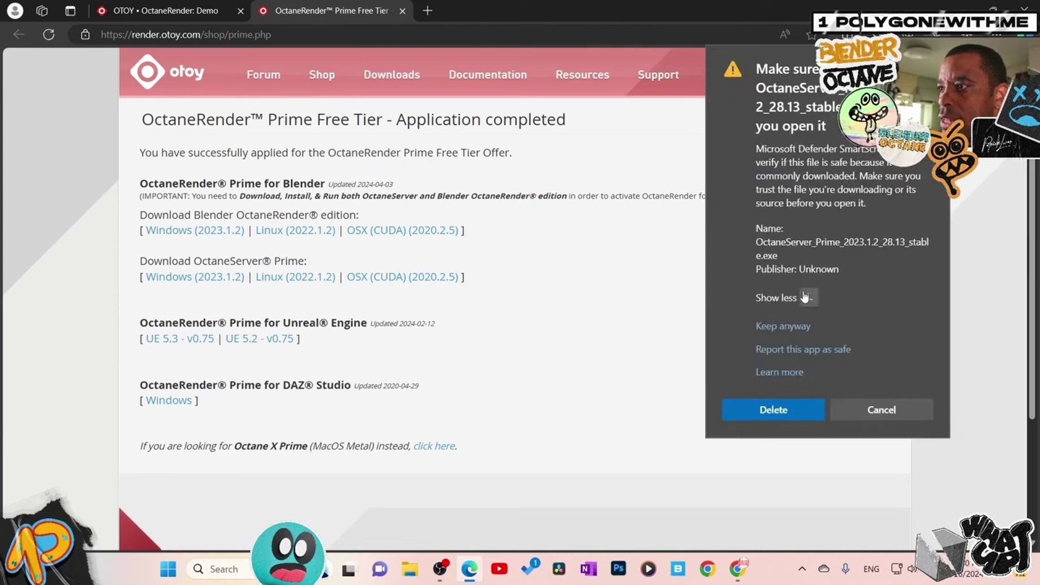
{"action": "left_click", "coordinate": [783, 327]}
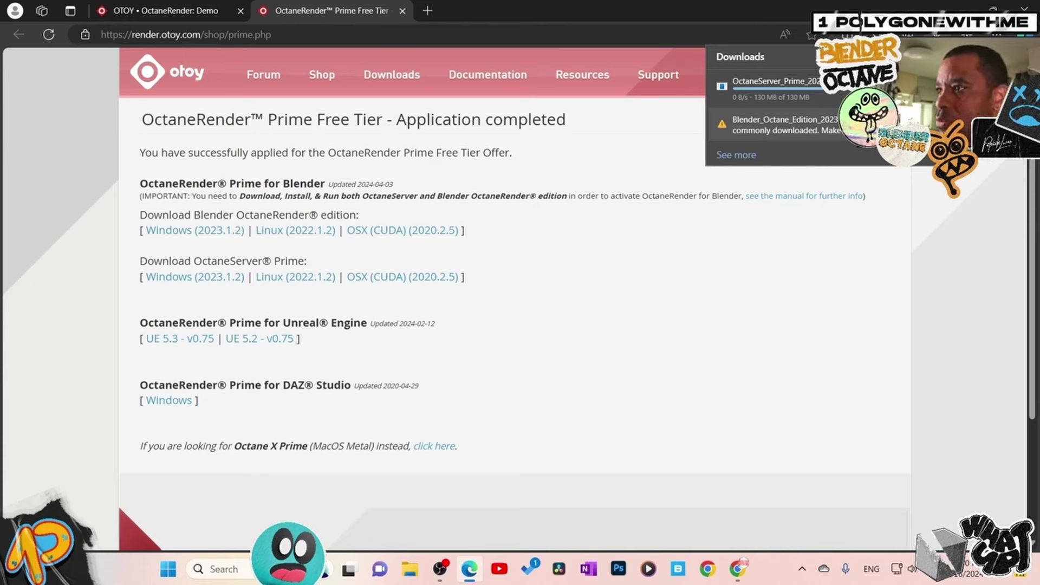
Keep the flagged Blender_Octane_Edition_2023.1_28.13_stable.exe download despite the browser's safety warning
{"action": "left_click", "coordinate": [867, 125]}
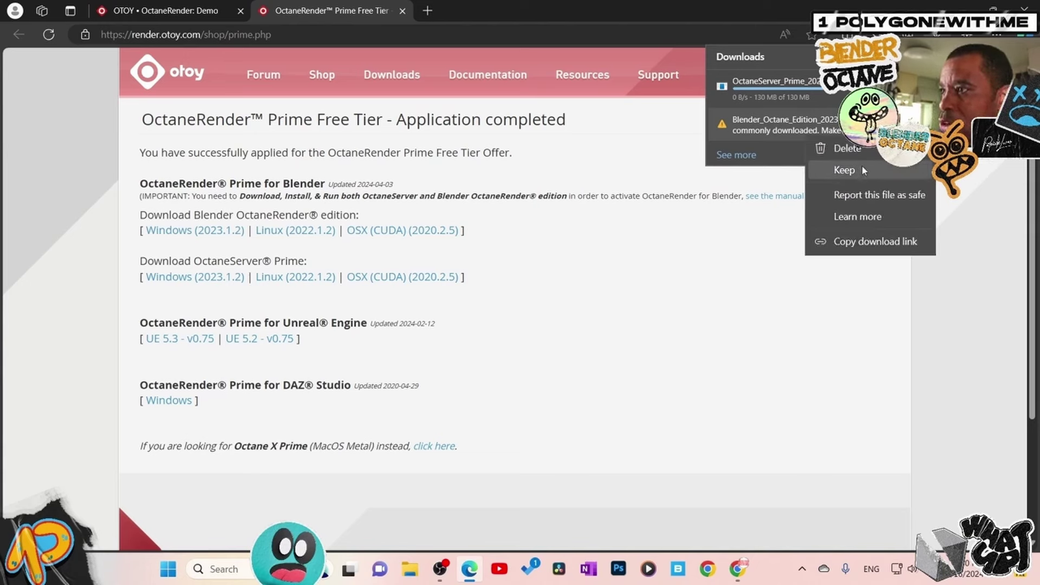
{"action": "left_click", "coordinate": [864, 171]}
{"action": "left_click", "coordinate": [803, 299]}
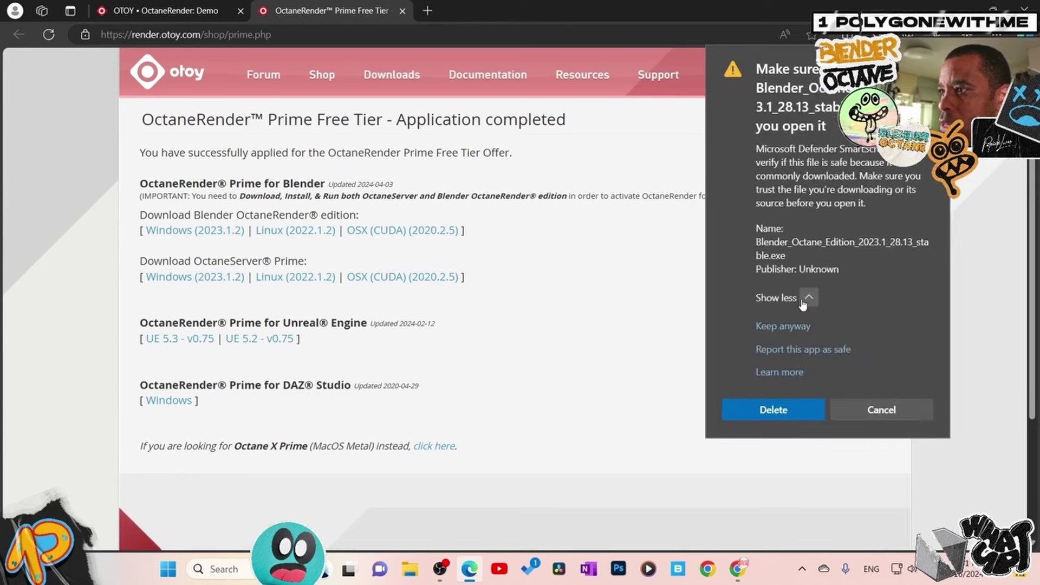
{"action": "left_click", "coordinate": [798, 327]}
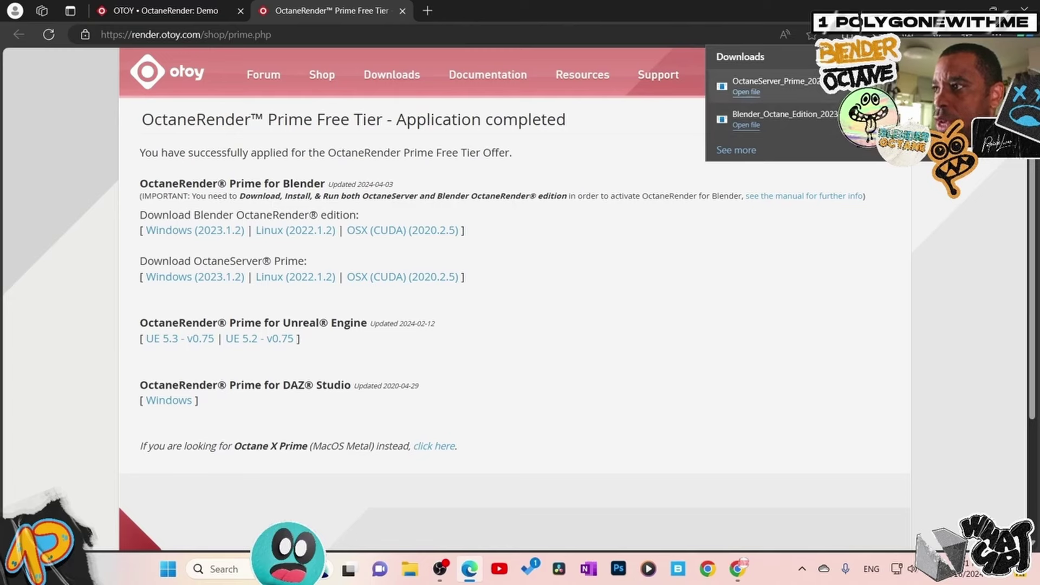
Install Blender OctaneRender edition 2023.1 28.13 from the Downloads folder, accepting the licence and the default destination C:\Program Files\OctaneBlender28.13
{"action": "left_click", "coordinate": [861, 85]}
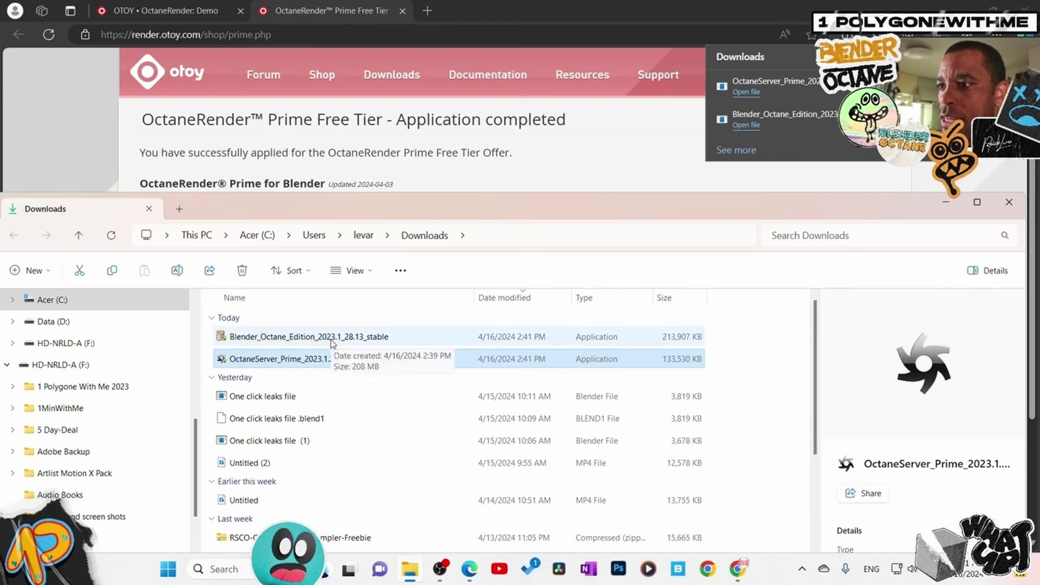
{"action": "double_click", "coordinate": [251, 340]}
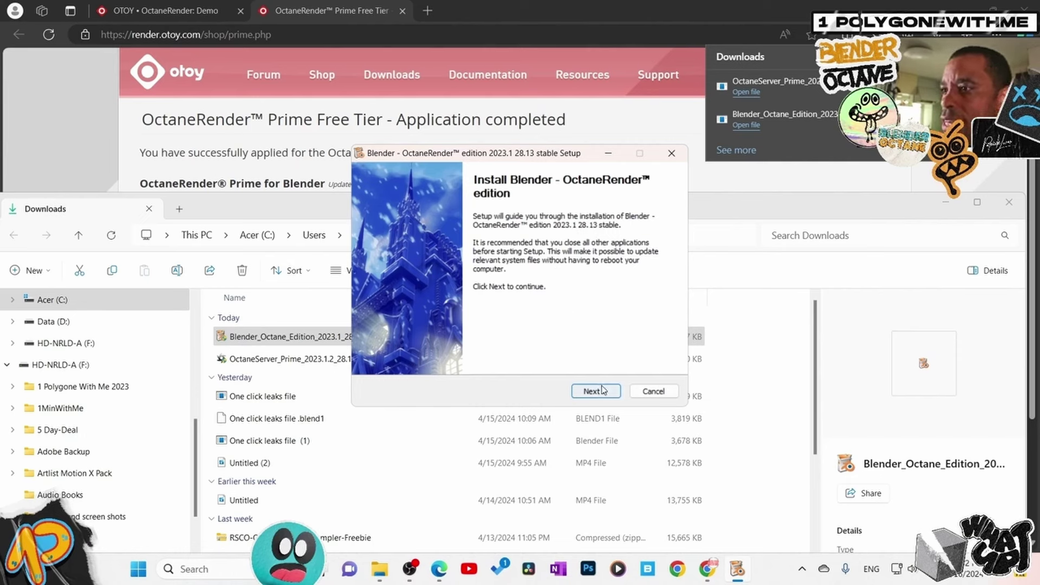
{"action": "left_click", "coordinate": [596, 391]}
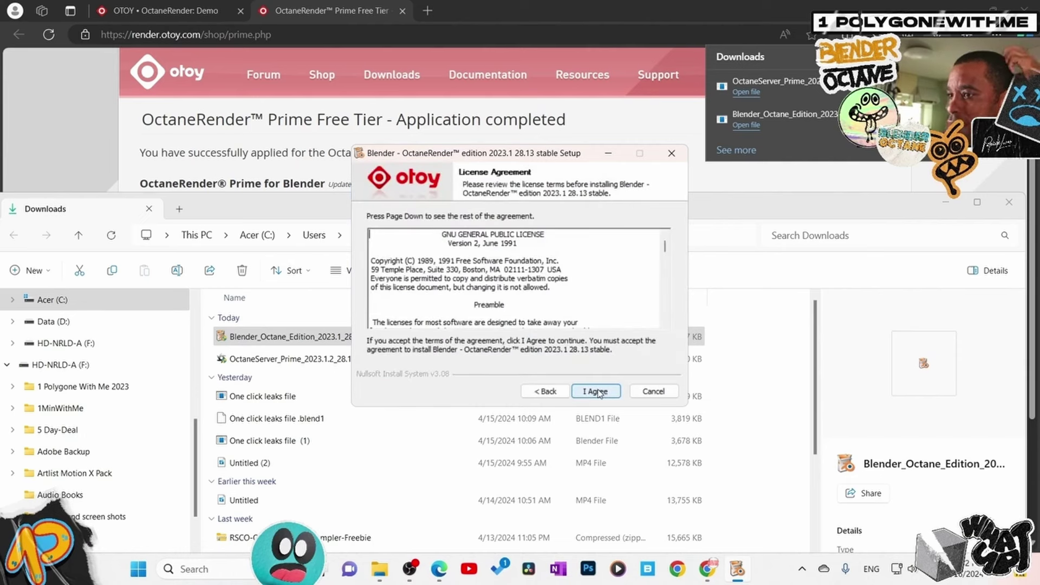
{"action": "left_click", "coordinate": [597, 391]}
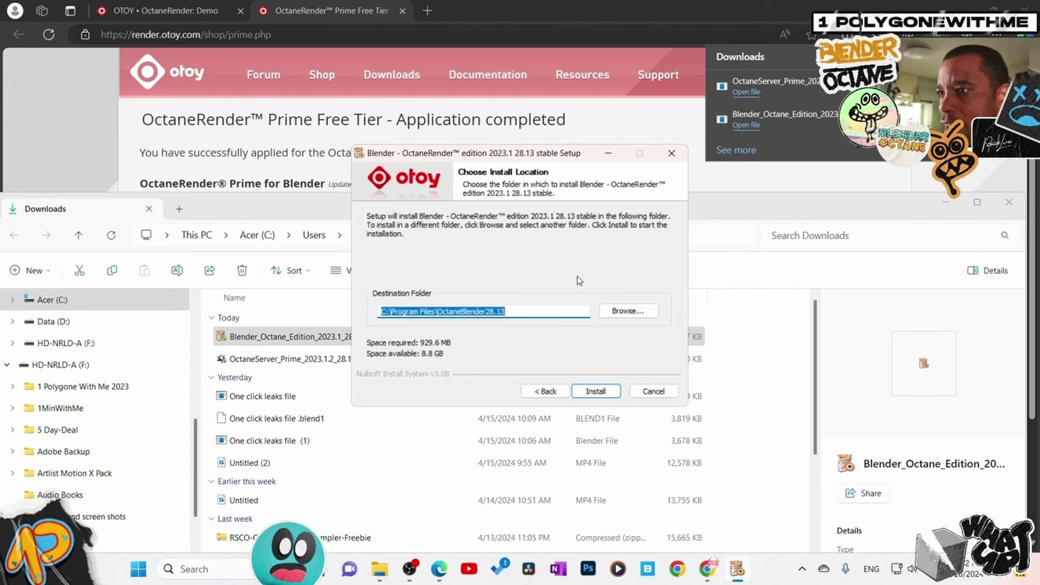
{"action": "left_click", "coordinate": [606, 390]}
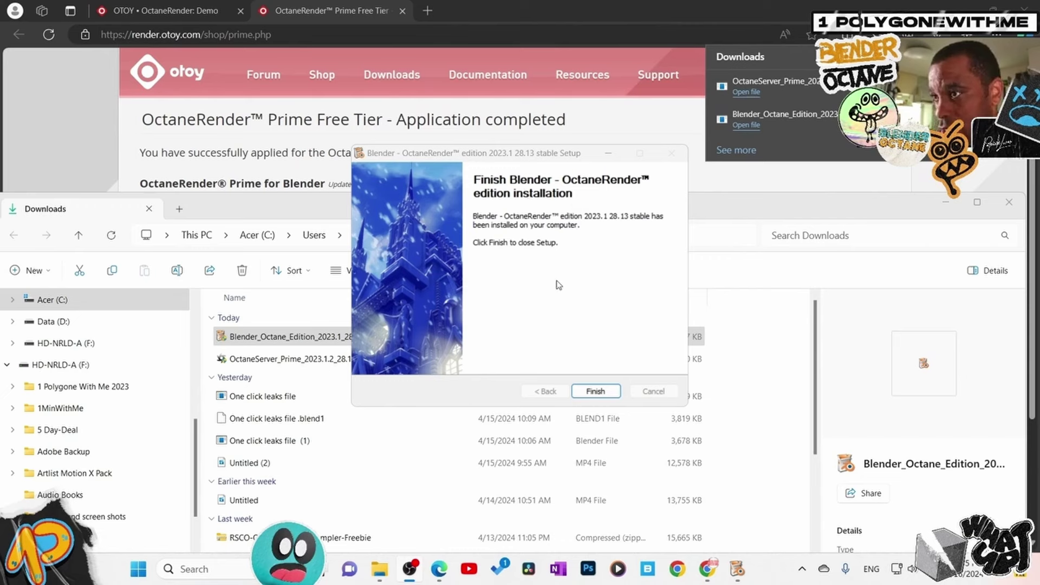
{"action": "left_click", "coordinate": [596, 391]}
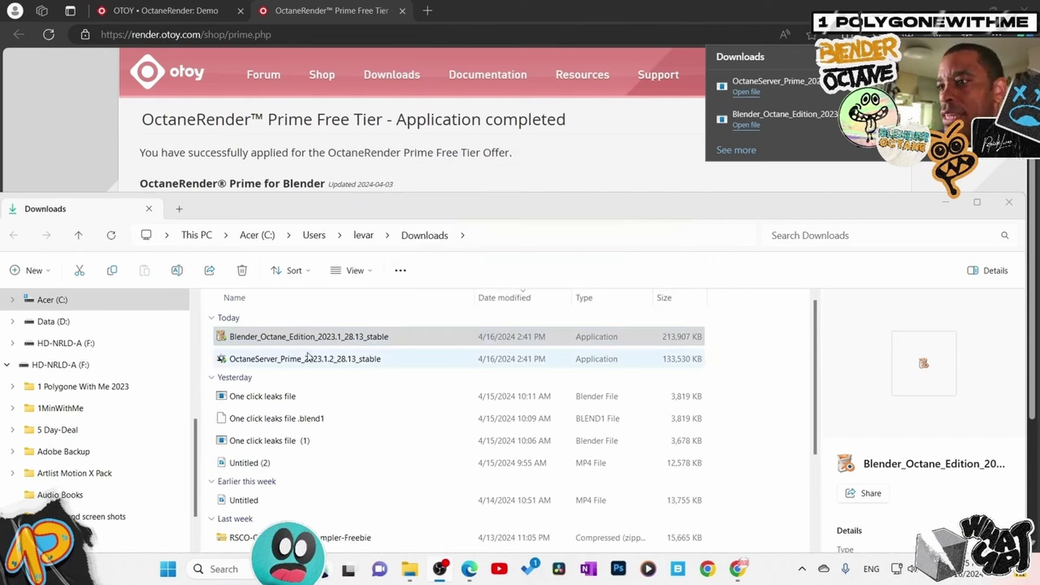
Install OctaneRender Server Prime 2023.1.2 28.13 to C:\Program Files\OctaneServerPrime28.13 and close the Downloads folder
{"action": "double_click", "coordinate": [312, 360]}
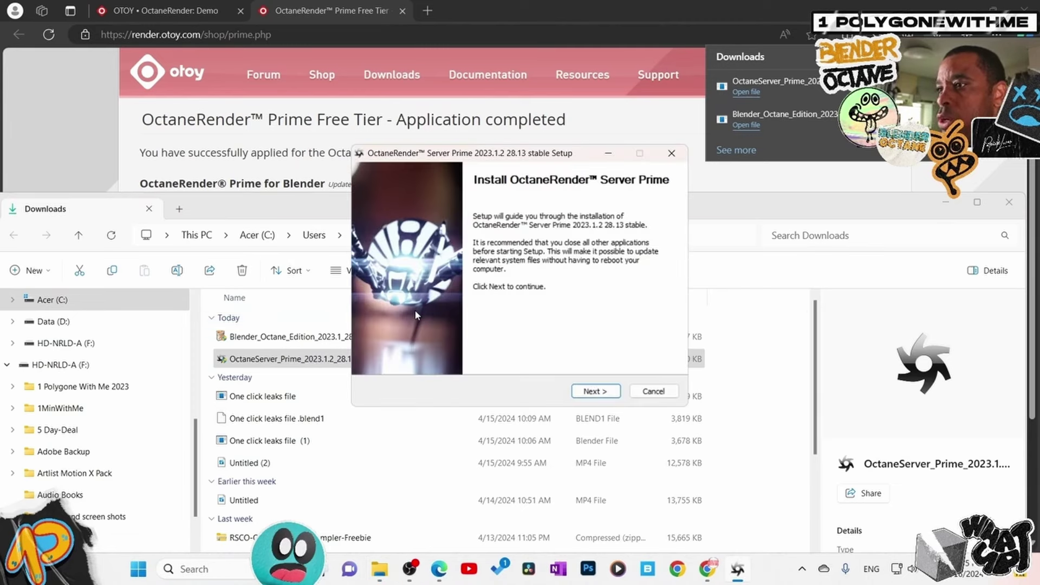
{"action": "left_click", "coordinate": [595, 392]}
{"action": "left_click", "coordinate": [595, 392]}
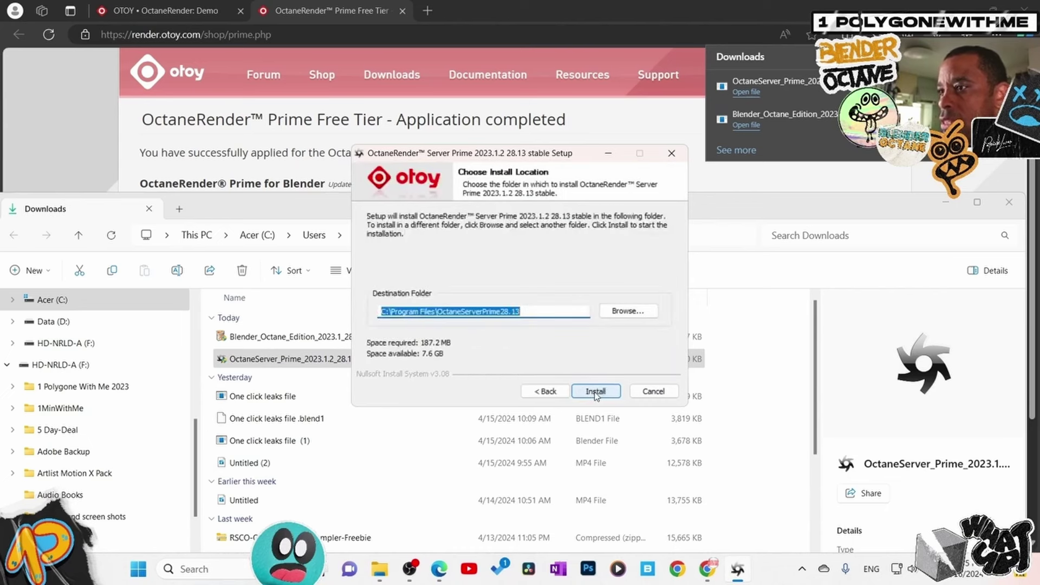
{"action": "left_click", "coordinate": [596, 393]}
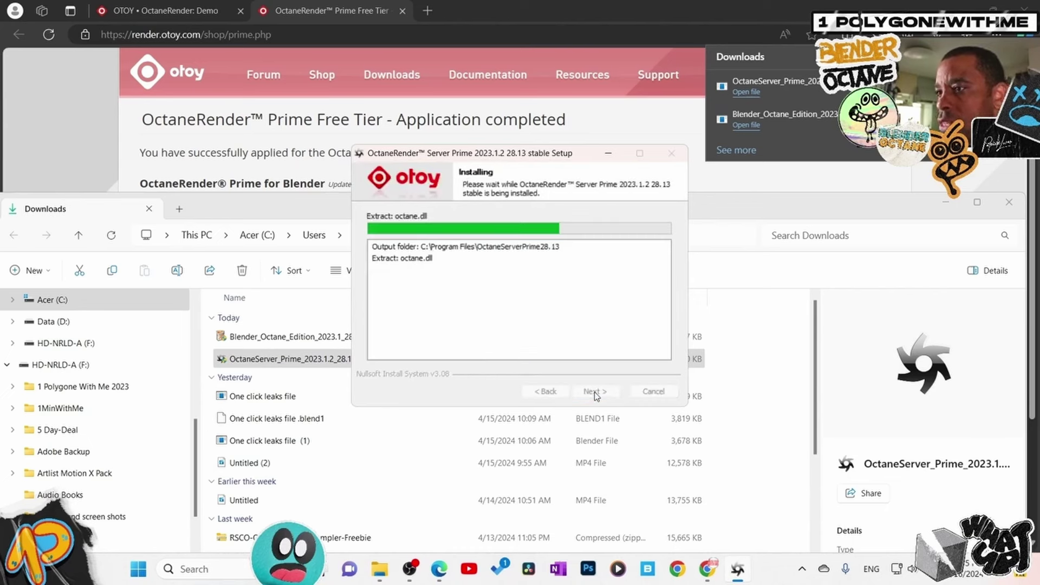
{"action": "left_click", "coordinate": [596, 391]}
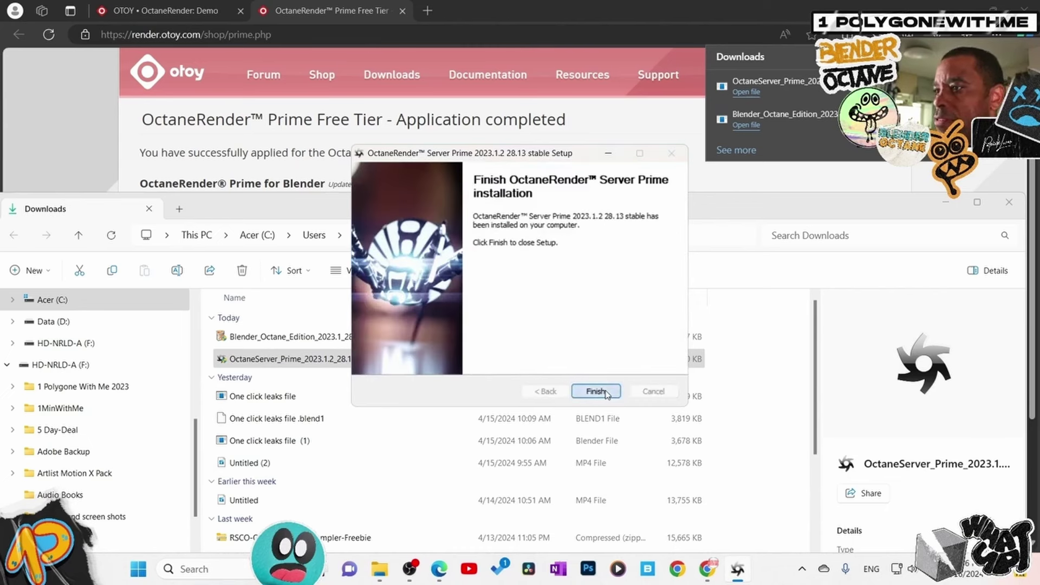
{"action": "left_click", "coordinate": [1010, 204]}
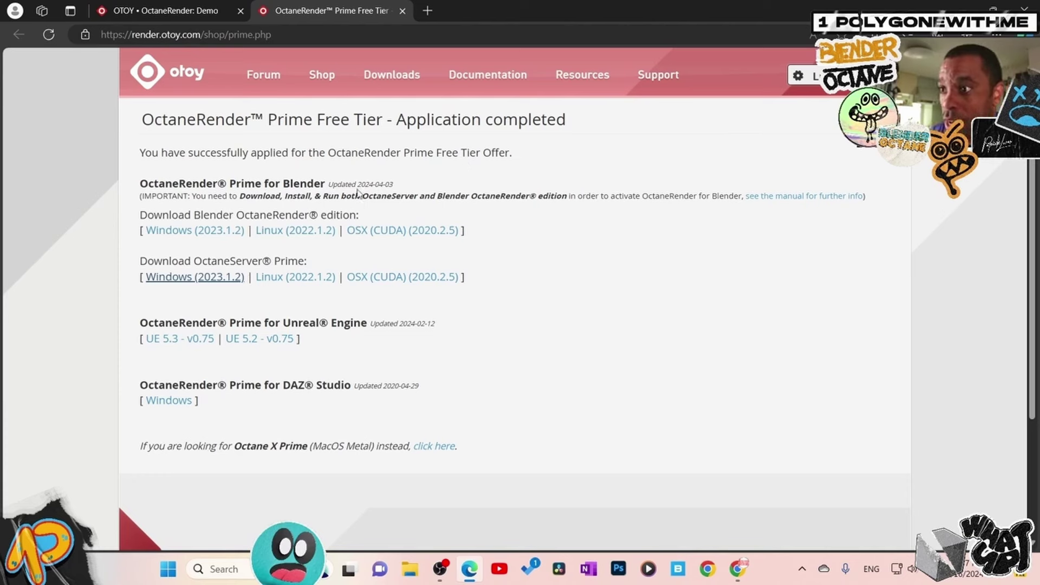
Check the update date given beside OctaneRender Prime for Blender on the download page
{"action": "left_click_drag", "start_coordinate": [327, 185], "coordinate": [399, 187]}
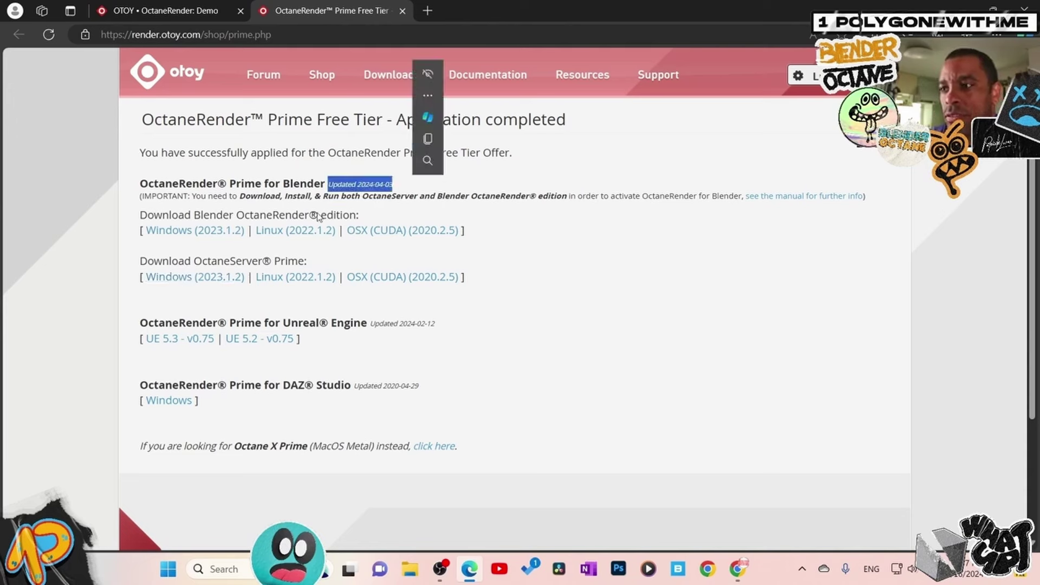
{"action": "left_click", "coordinate": [662, 181]}
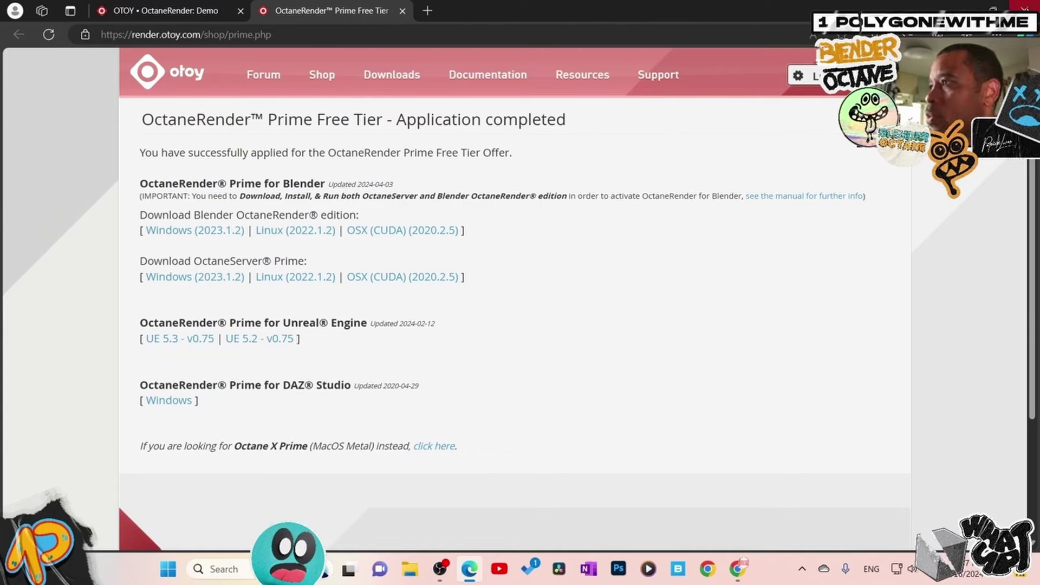
Show the desktop and launch the newly installed Blender Octane Edition from the list of installed apps
{"action": "key", "text": "super+d"}
{"action": "key", "text": "super"}
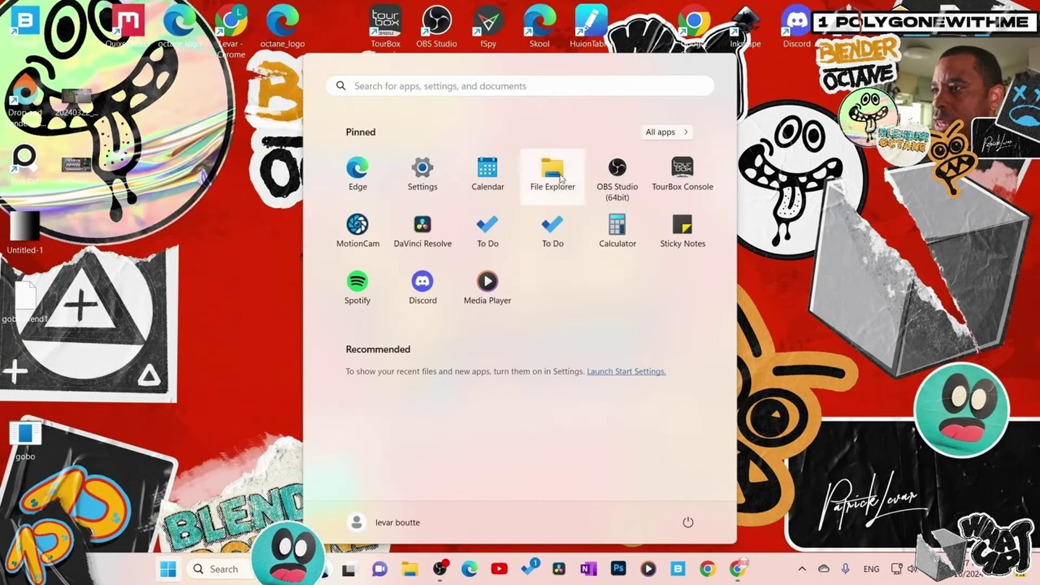
{"action": "left_click", "coordinate": [685, 131]}
{"action": "scroll", "coordinate": [513, 274], "scroll_direction": "down", "scroll_amount": 5}
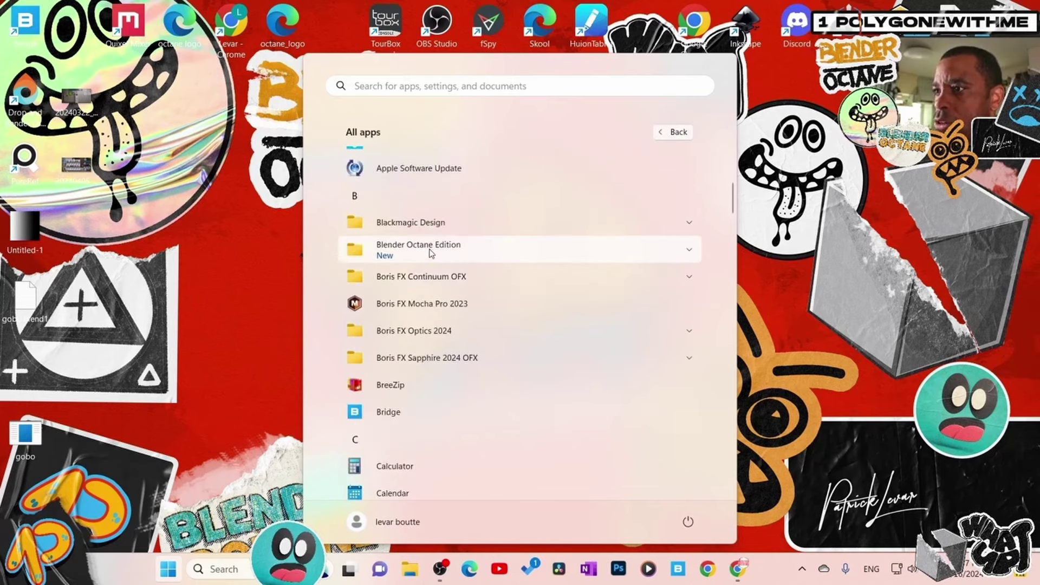
{"action": "left_click", "coordinate": [469, 250]}
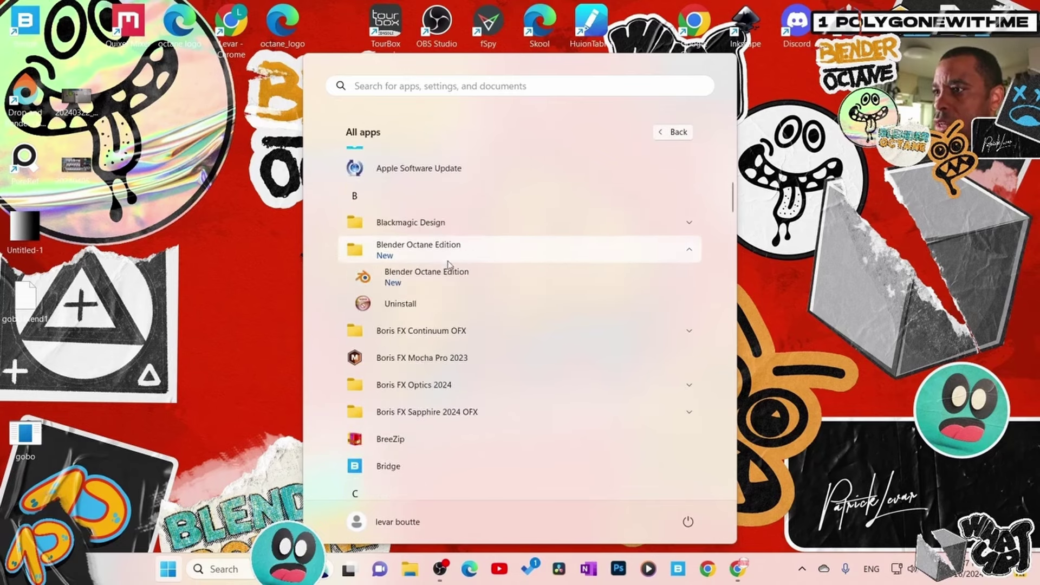
{"action": "left_click", "coordinate": [420, 282]}
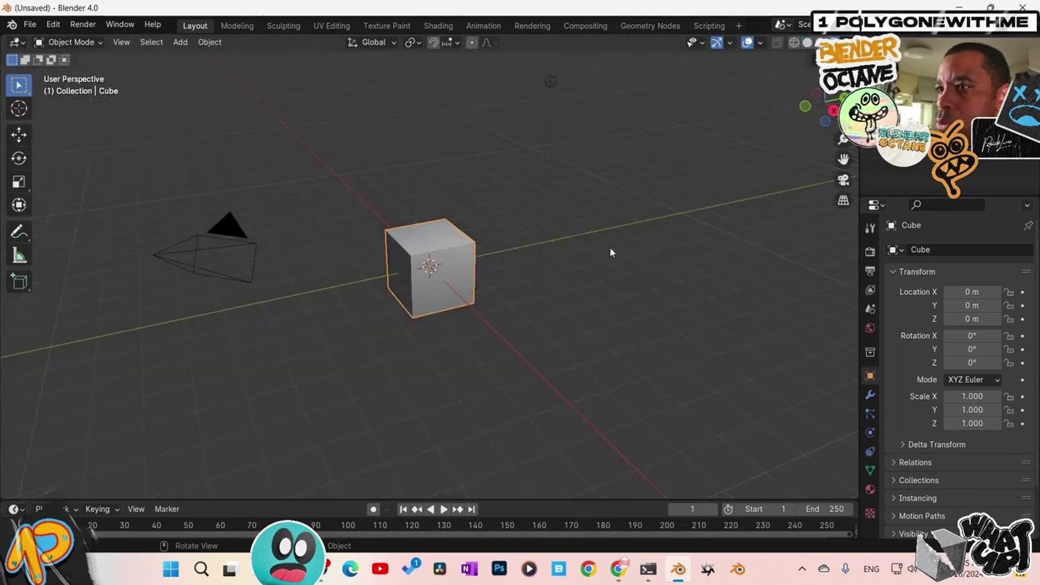
Show the viewport in solid shading and set the scene's render engine to Octane
{"action": "left_click", "coordinate": [870, 251]}
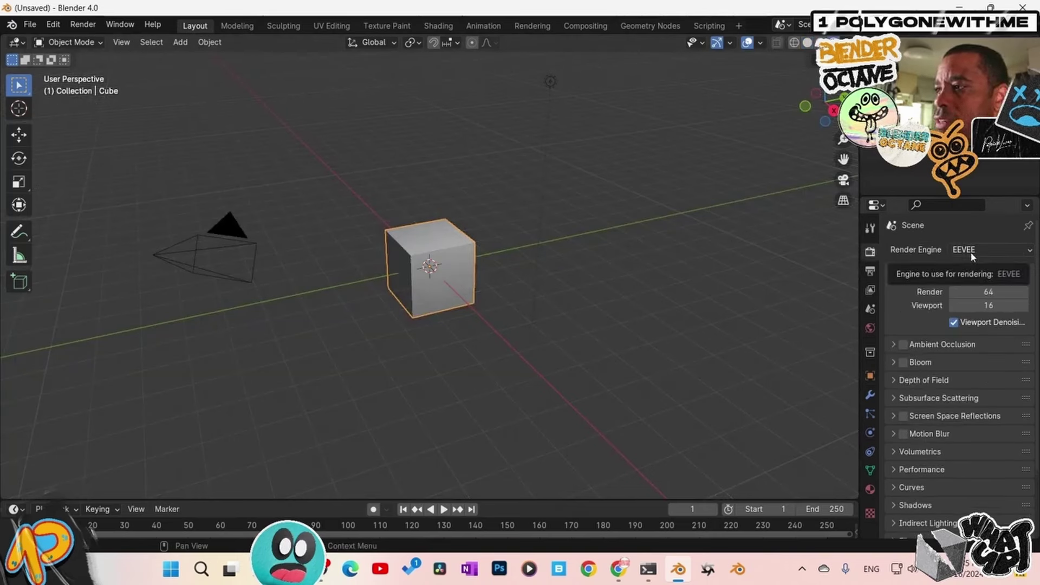
{"action": "left_click", "coordinate": [778, 43]}
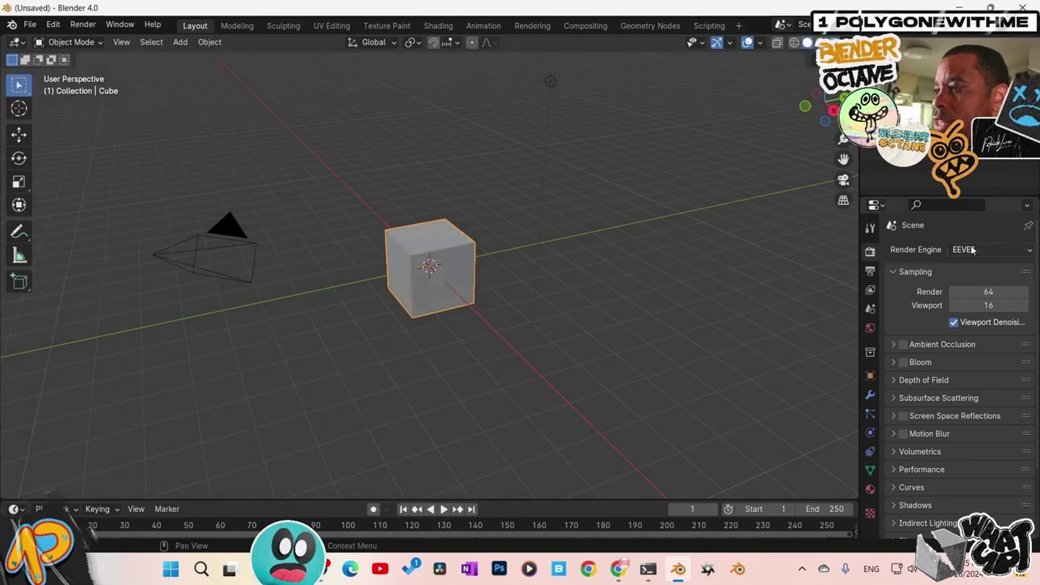
{"action": "left_click", "coordinate": [971, 250]}
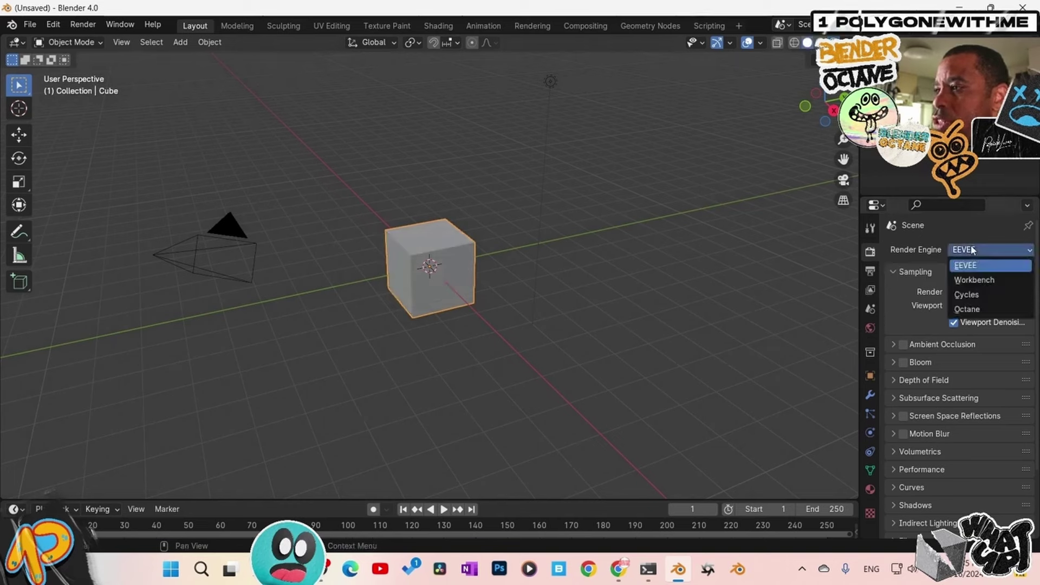
{"action": "left_click", "coordinate": [969, 310]}
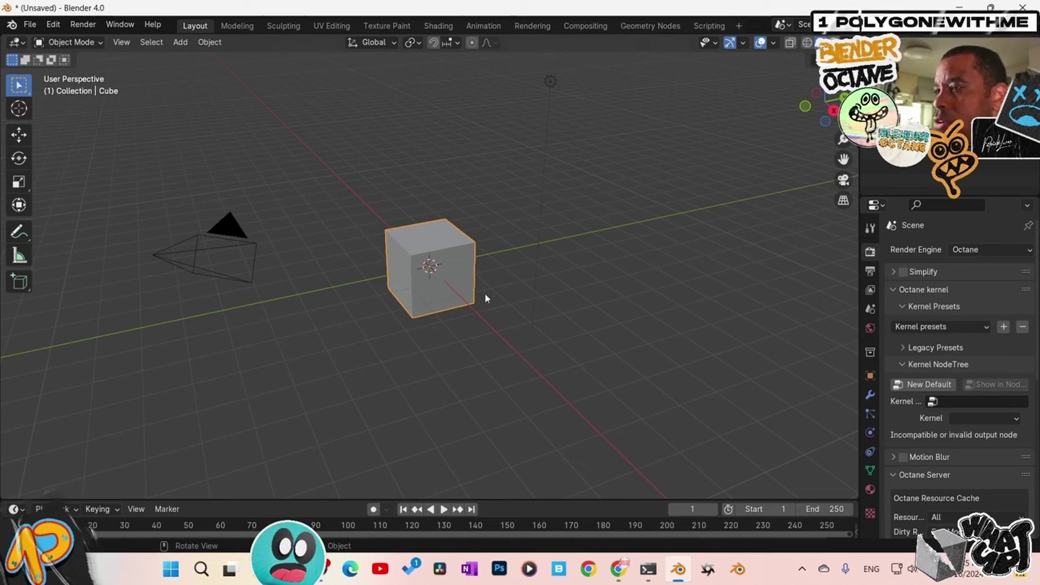
Try rendered shading in the viewport with Octane and return to solid shading
{"action": "key", "text": "z"}
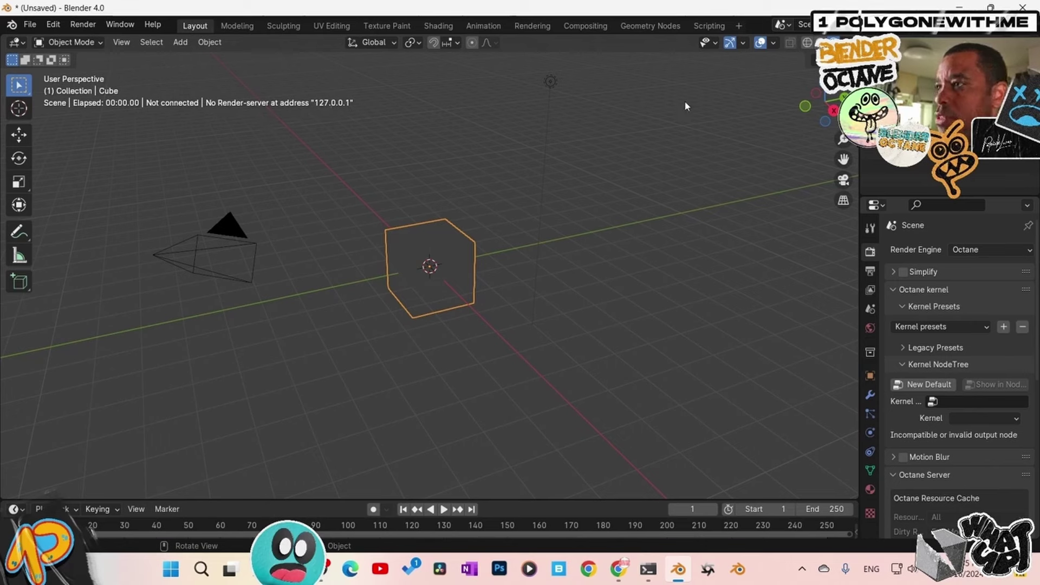
{"action": "left_click", "coordinate": [821, 42]}
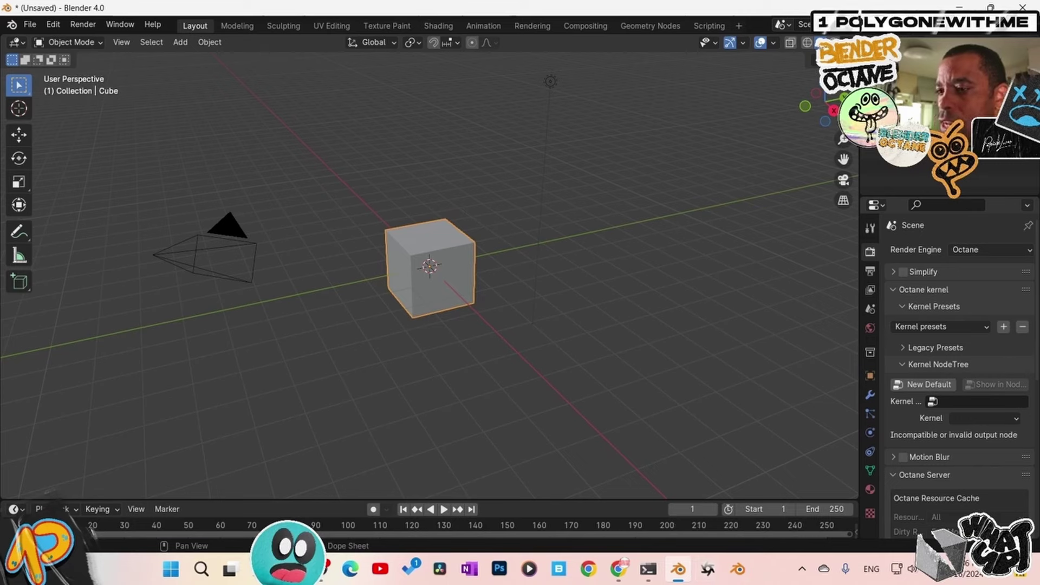
Find Blender Octane Edition among the installed Windows apps and check the options of its shortcut
{"action": "left_click", "coordinate": [170, 569]}
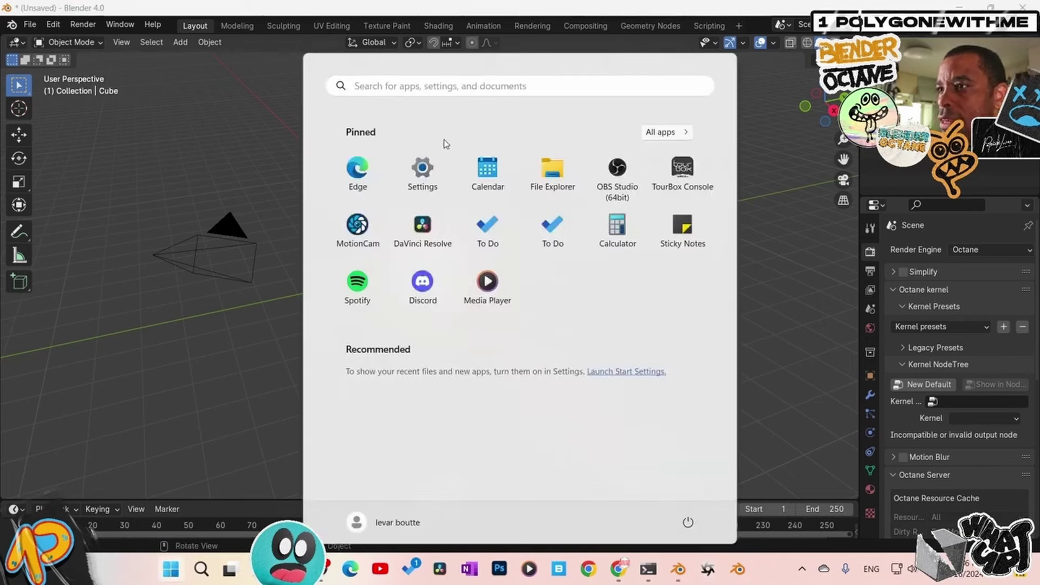
{"action": "left_click", "coordinate": [658, 132]}
{"action": "scroll", "coordinate": [411, 319], "scroll_direction": "down", "scroll_amount": 5}
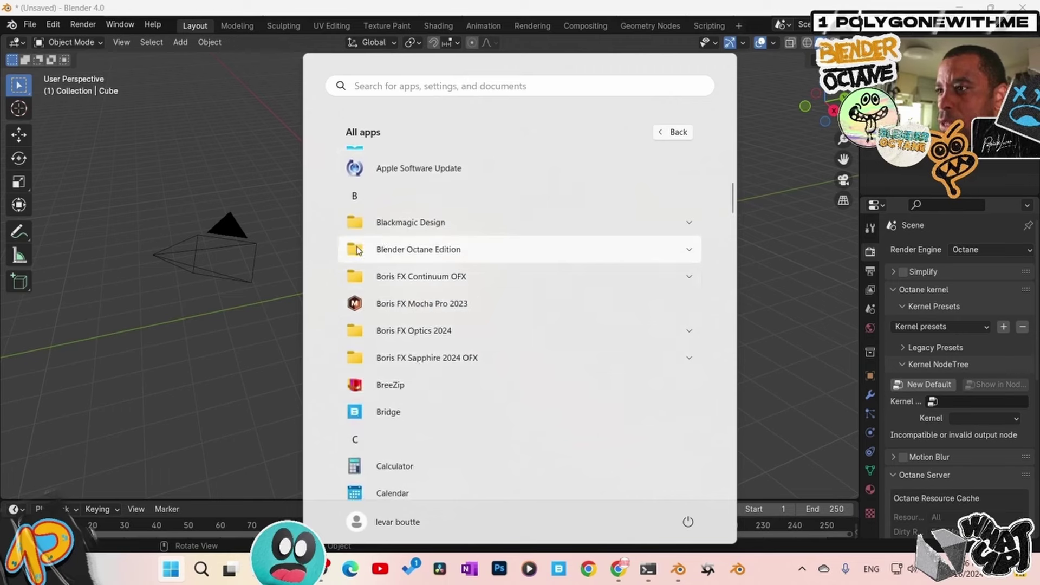
{"action": "left_click", "coordinate": [357, 250]}
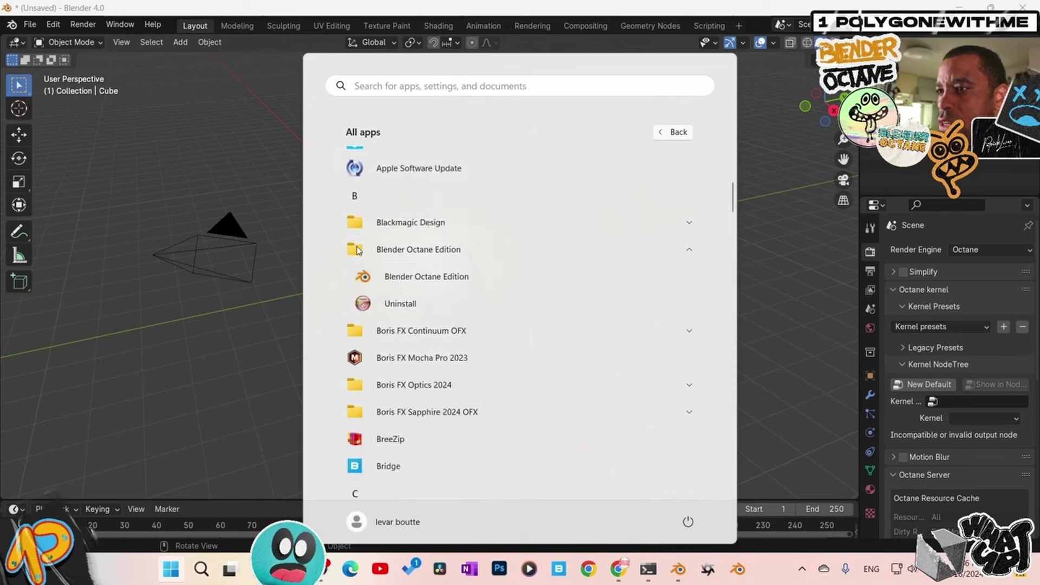
{"action": "right_click", "coordinate": [431, 278]}
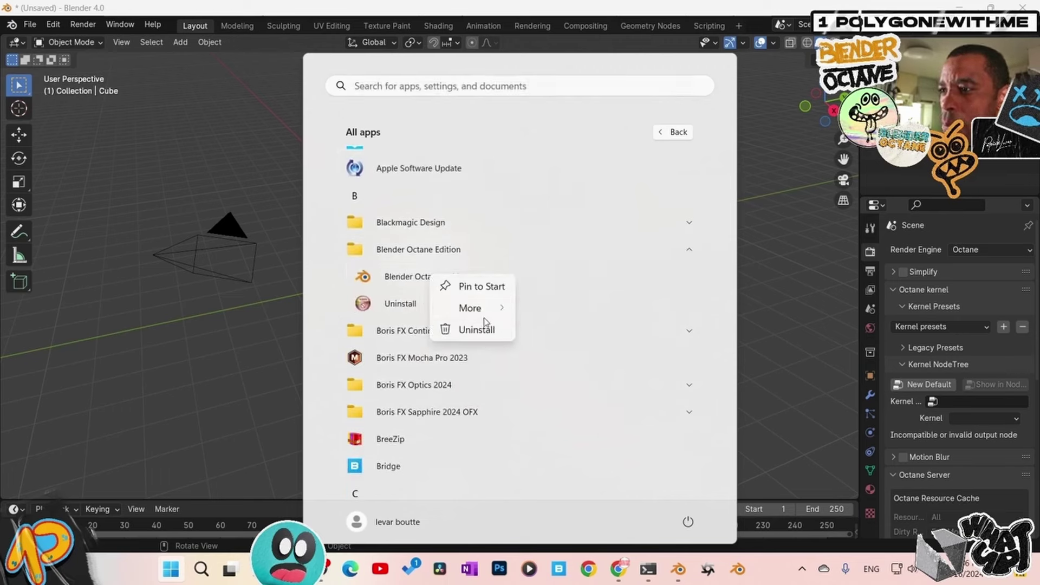
{"action": "key", "text": "Escape"}
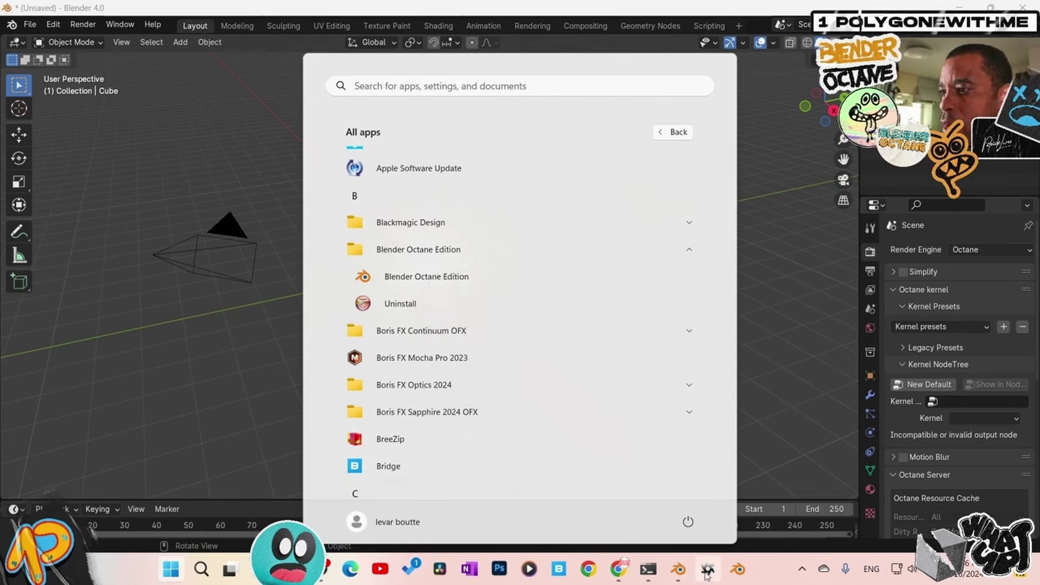
Search Windows for OctaneServer Prime using "oc" and close the search
{"action": "left_click", "coordinate": [413, 92]}
{"action": "type", "text": "oc"}
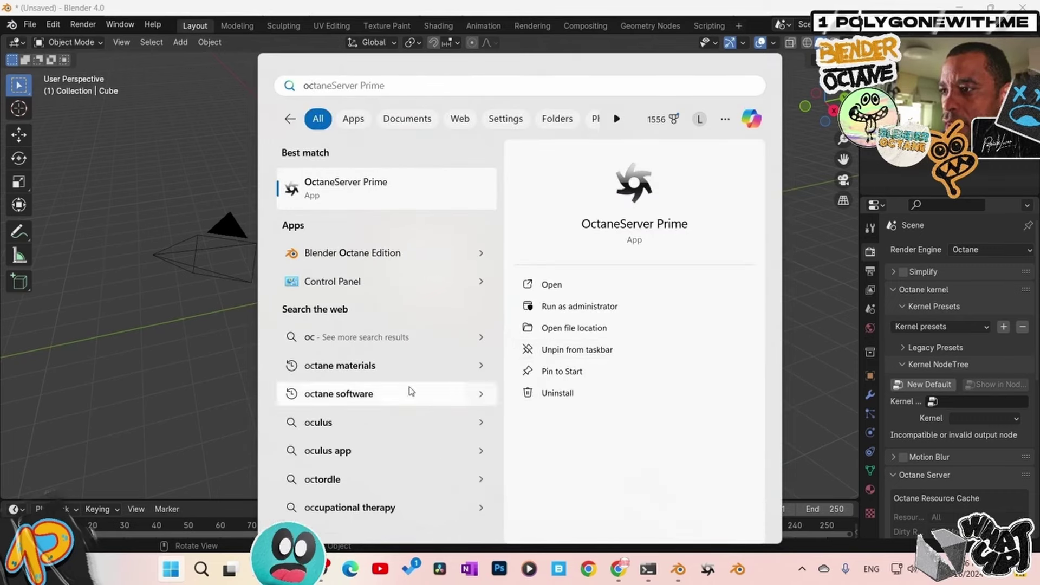
{"action": "left_click", "coordinate": [188, 416]}
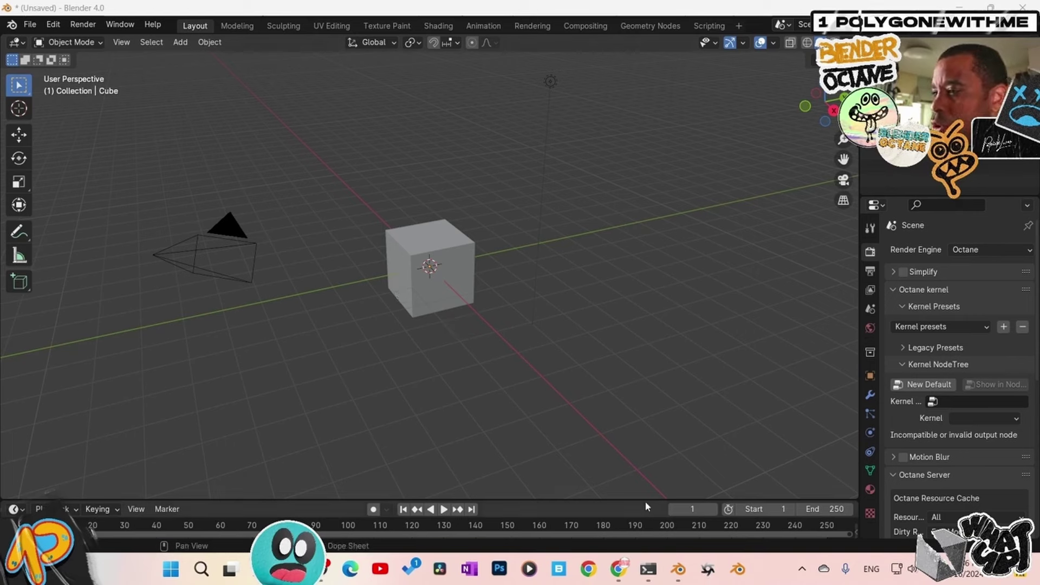
Open OctaneRender Prime from the hidden system tray icons, activate it with the OTOY account and dismiss the activation status
{"action": "left_click", "coordinate": [802, 569]}
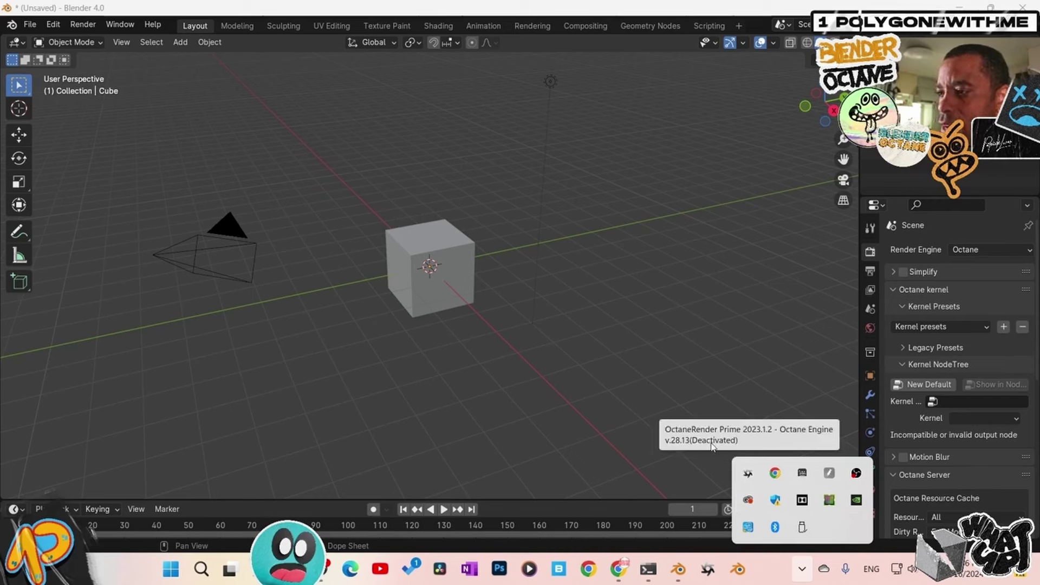
{"action": "left_click", "coordinate": [750, 475]}
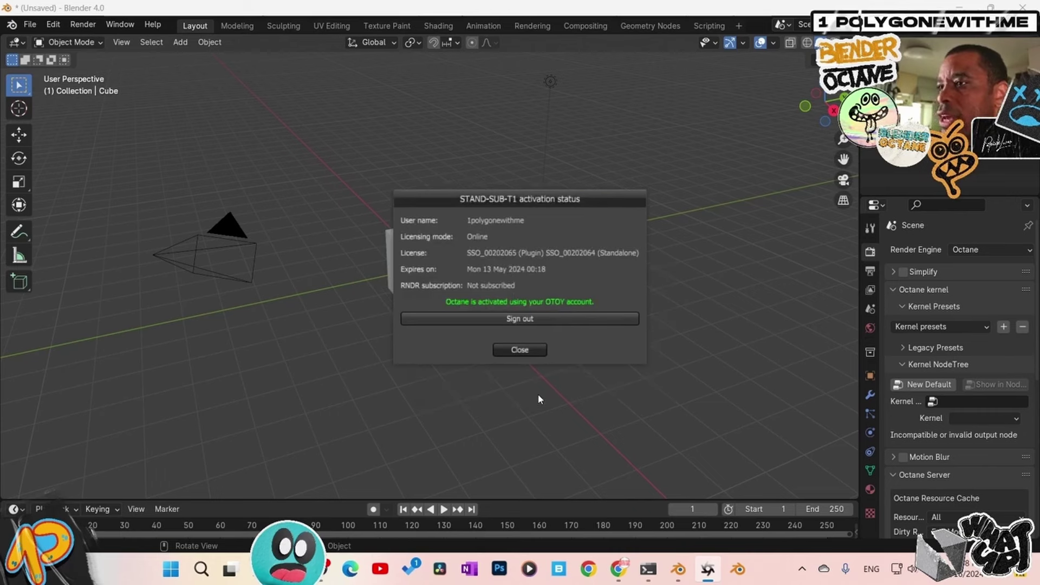
{"action": "left_click", "coordinate": [538, 391]}
{"action": "left_click", "coordinate": [802, 569]}
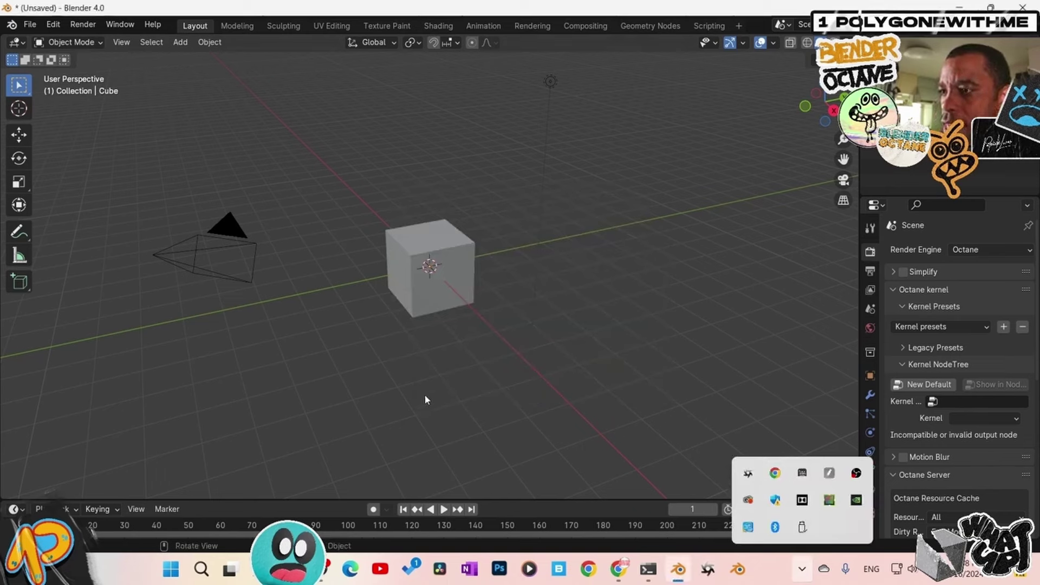
{"action": "left_click", "coordinate": [494, 389]}
Preview the scene in rendered shading, check the World environment settings, and return to solid shading and the render settings
{"action": "left_click", "coordinate": [837, 43]}
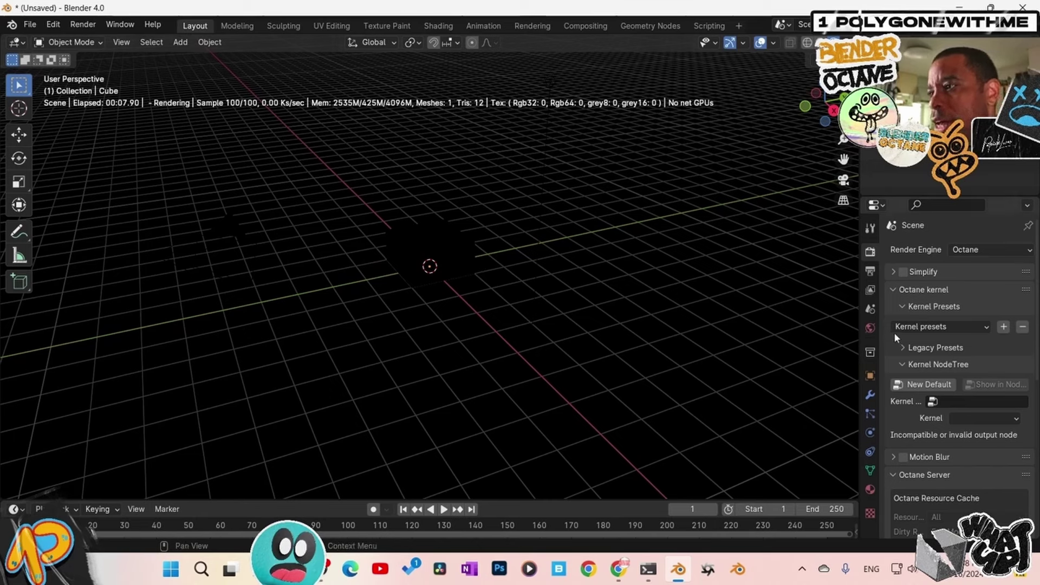
{"action": "left_click", "coordinate": [871, 328]}
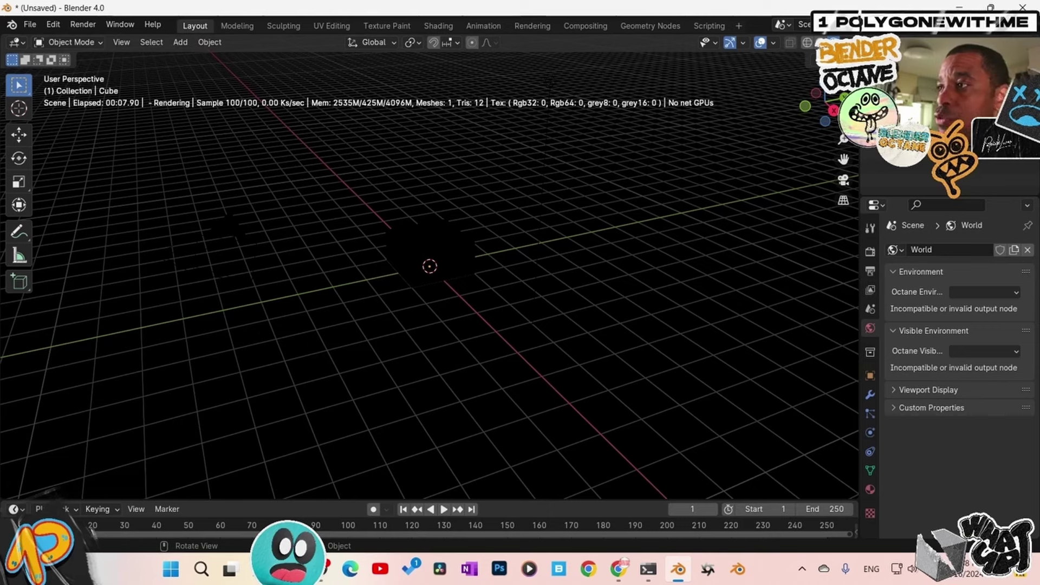
{"action": "key", "text": "z"}
{"action": "left_click", "coordinate": [870, 253]}
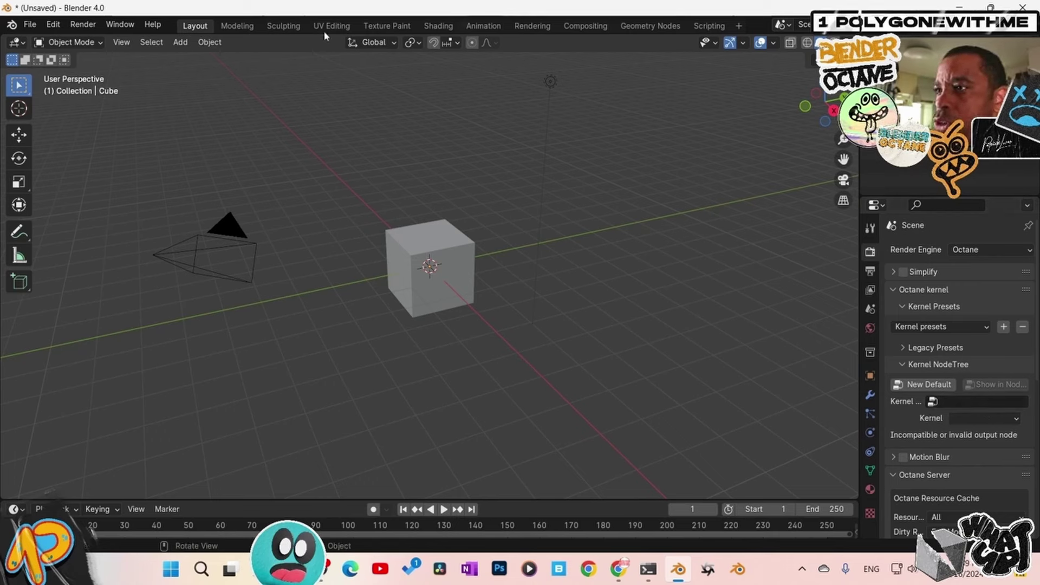
Split the 3D viewport, turn the new area into a wide Octane Kernel editor and hide its sidebar
{"action": "left_click_drag", "start_coordinate": [3, 34], "coordinate": [384, 89]}
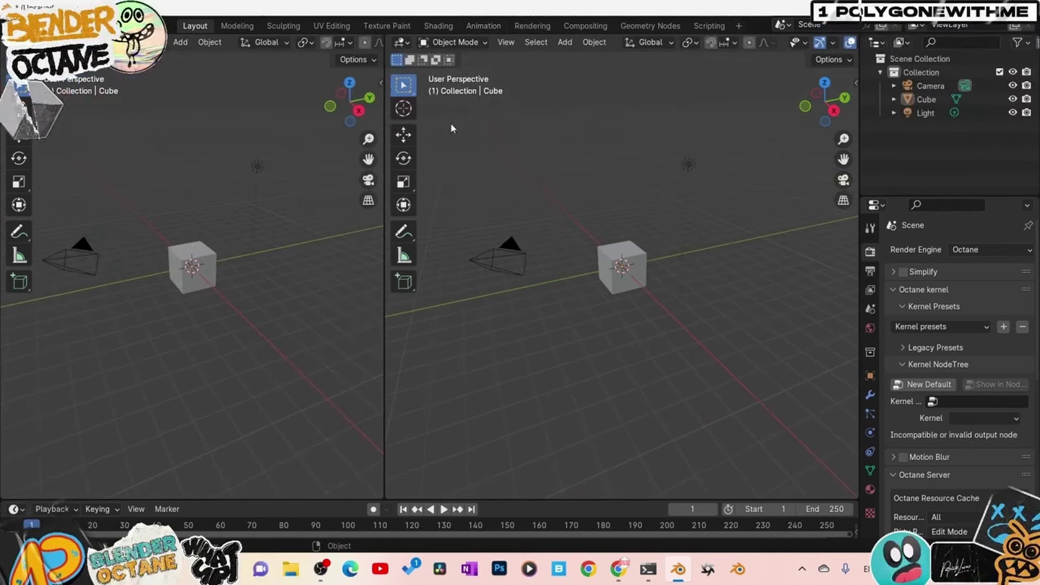
{"action": "left_click", "coordinate": [401, 43]}
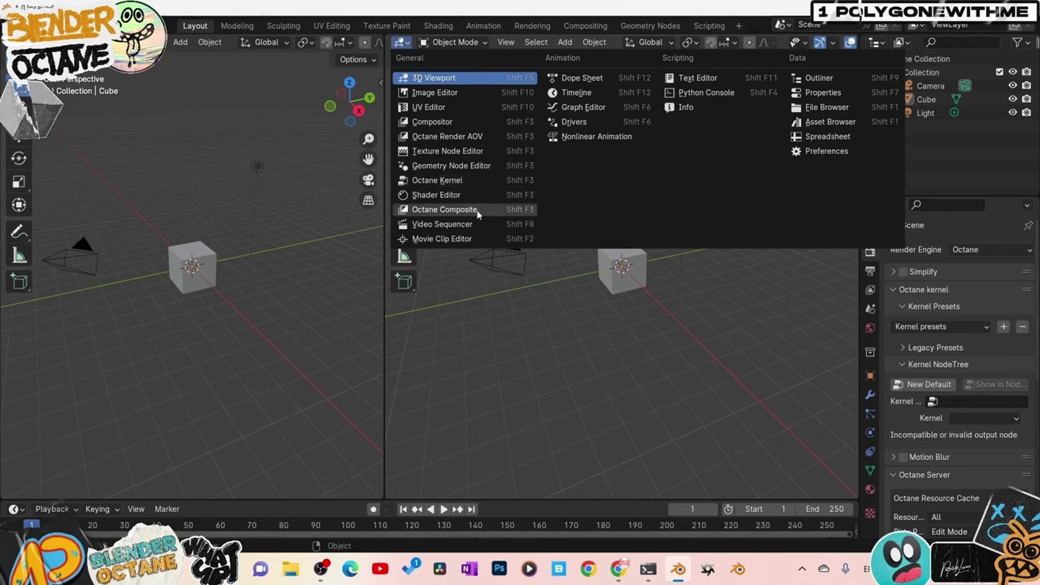
{"action": "left_click", "coordinate": [446, 184]}
{"action": "left_click_drag", "start_coordinate": [385, 153], "coordinate": [182, 226]}
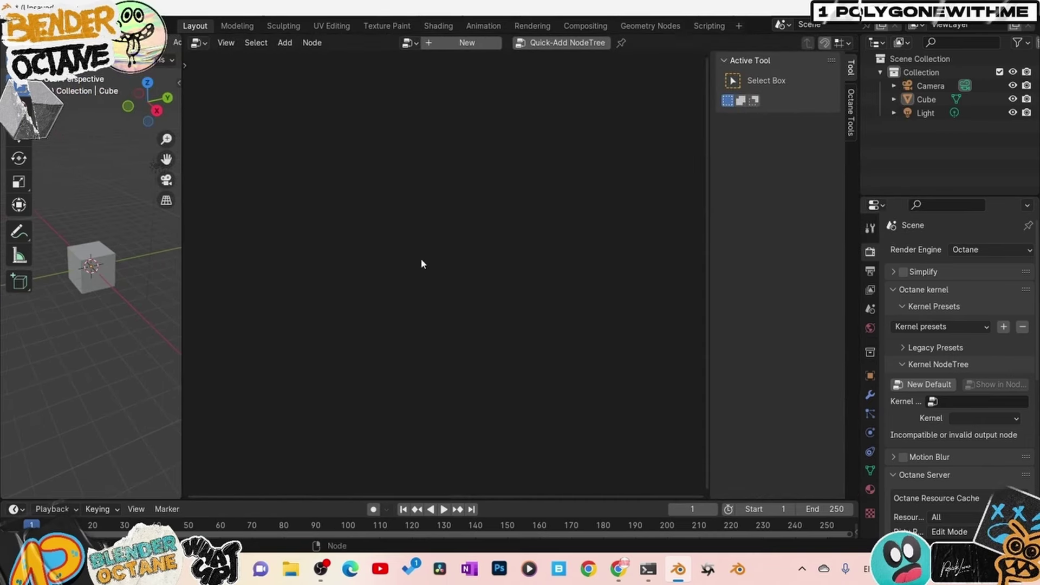
{"action": "key", "text": "n"}
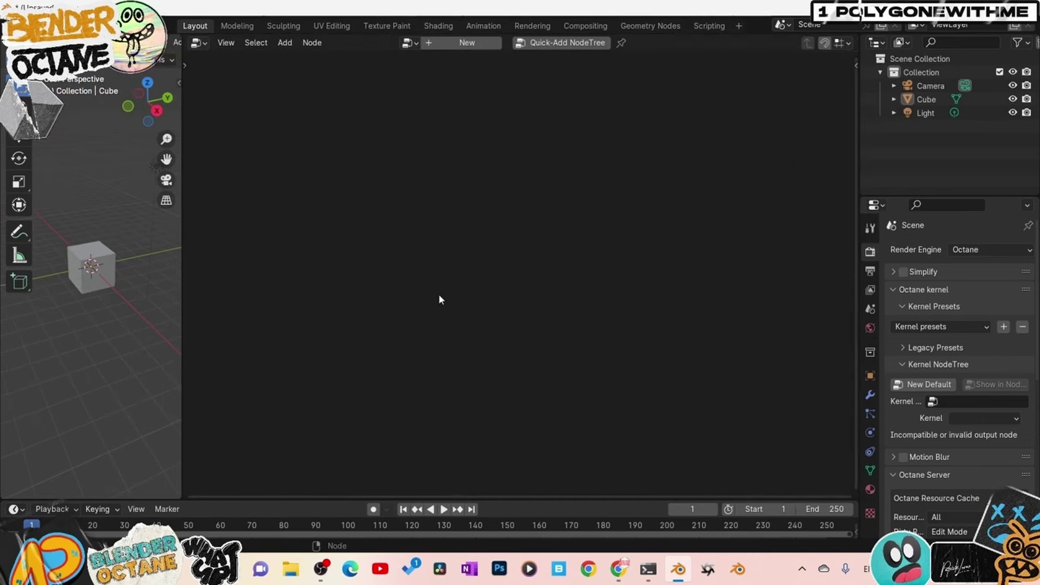
Quick-add a kernel node tree and bring its Direct lighting kernel node into closer view
{"action": "left_click", "coordinate": [564, 43]}
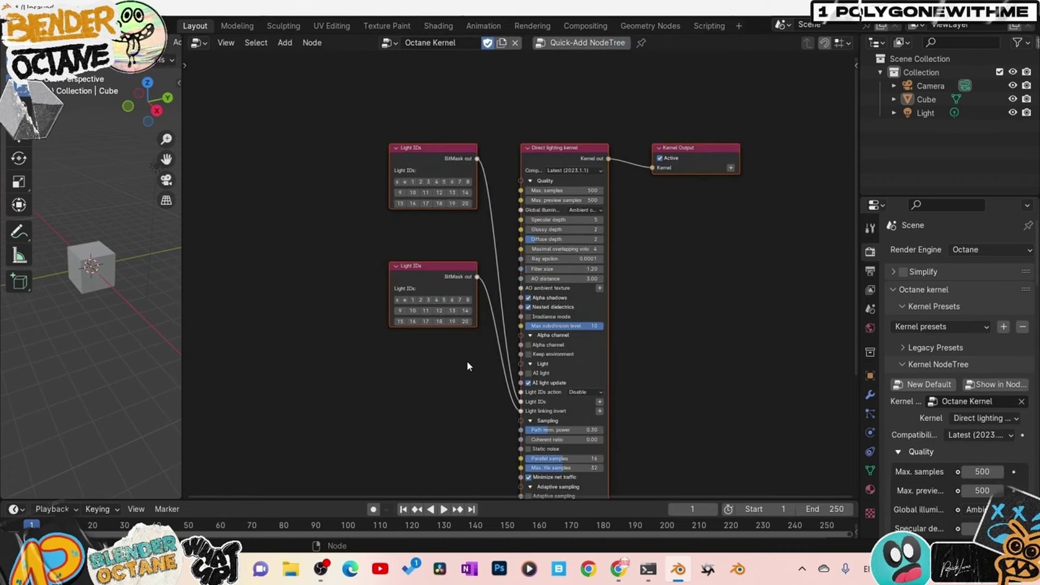
{"action": "middle_click_drag", "start_coordinate": [420, 416], "coordinate": [426, 343]}
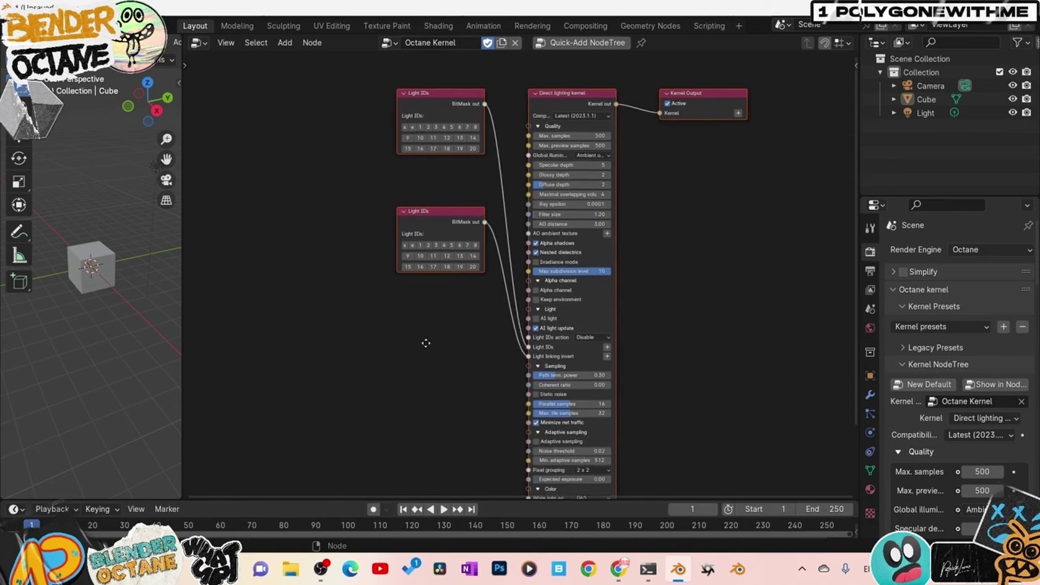
{"action": "left_click", "coordinate": [655, 281]}
{"action": "left_click", "coordinate": [563, 107]}
{"action": "scroll", "coordinate": [539, 95], "scroll_direction": "up", "scroll_amount": 2}
{"action": "middle_click_drag", "start_coordinate": [491, 239], "coordinate": [487, 316]}
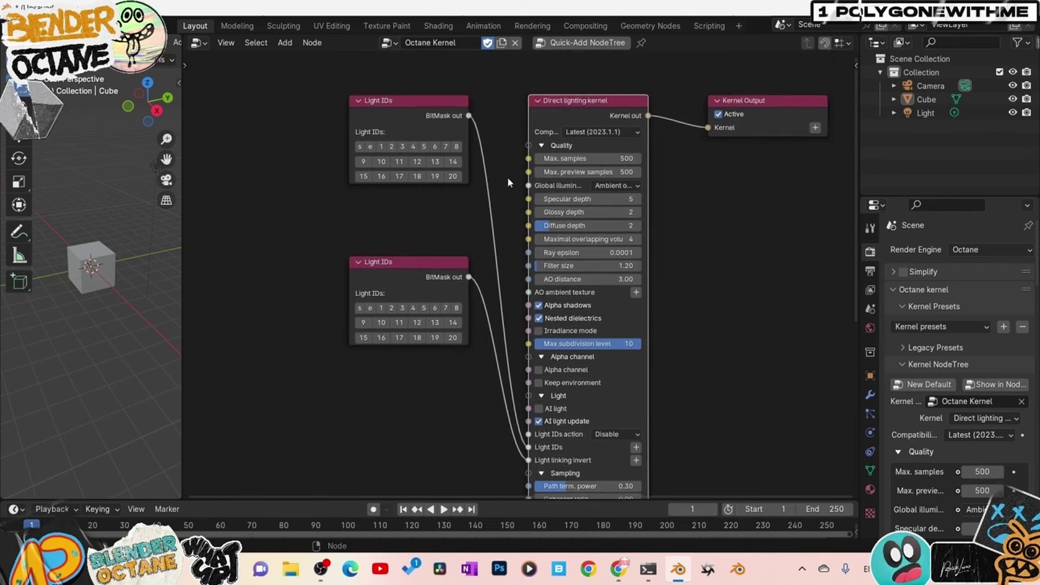
Delete the Direct lighting kernel and both Light IDs nodes, keeping only the Kernel Output
{"action": "left_click_drag", "start_coordinate": [314, 102], "coordinate": [398, 299]}
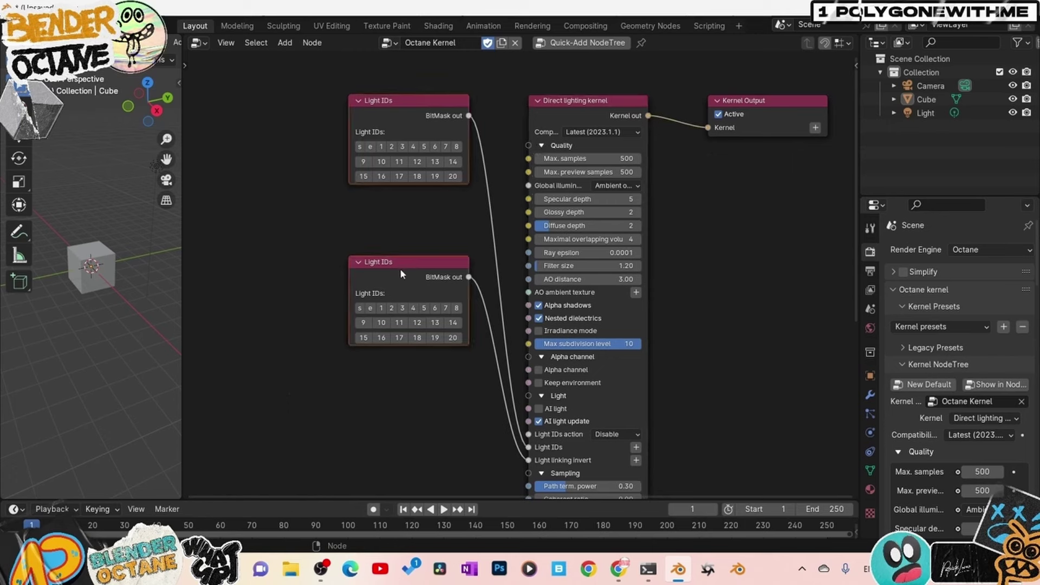
{"action": "left_click", "coordinate": [566, 108]}
{"action": "left_click_drag", "start_coordinate": [309, 105], "coordinate": [585, 382]}
{"action": "key", "text": "Delete"}
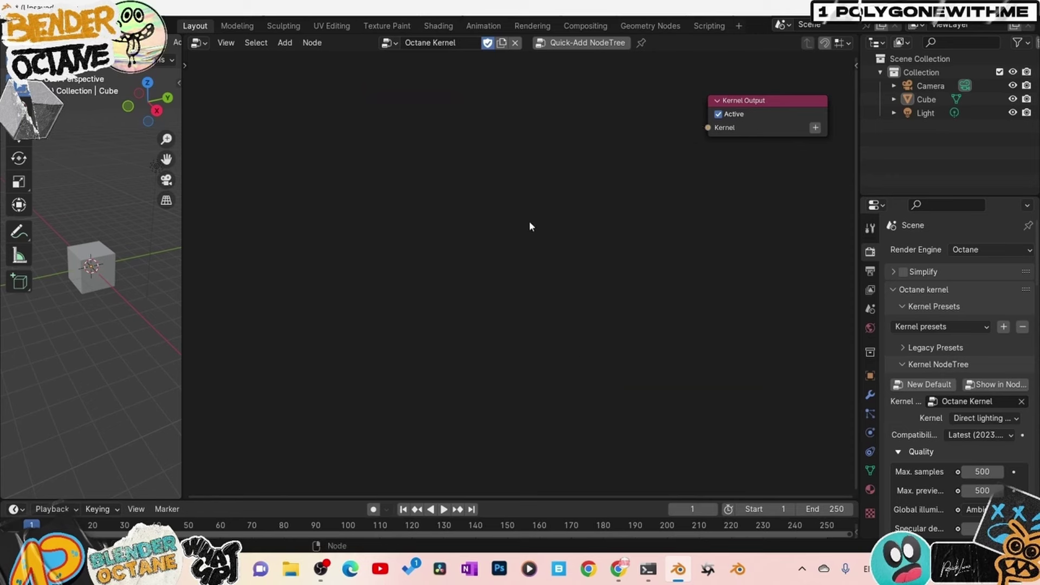
Add a Path tracing kernel node beside the Kernel Output and connect its Kernel out to the Kernel input
{"action": "key", "text": "shift+a"}
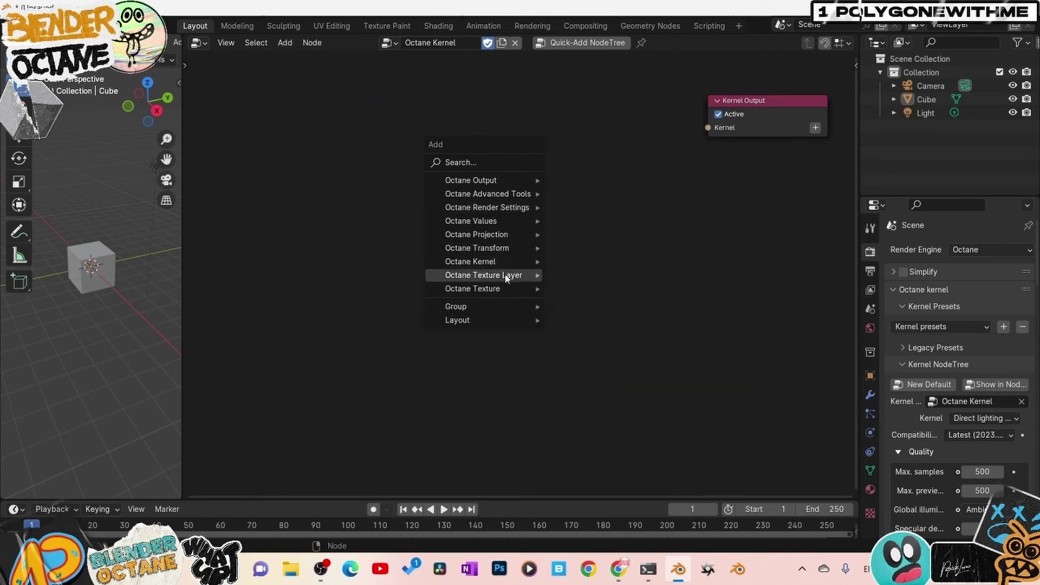
{"action": "mouse_move", "coordinate": [505, 265]}
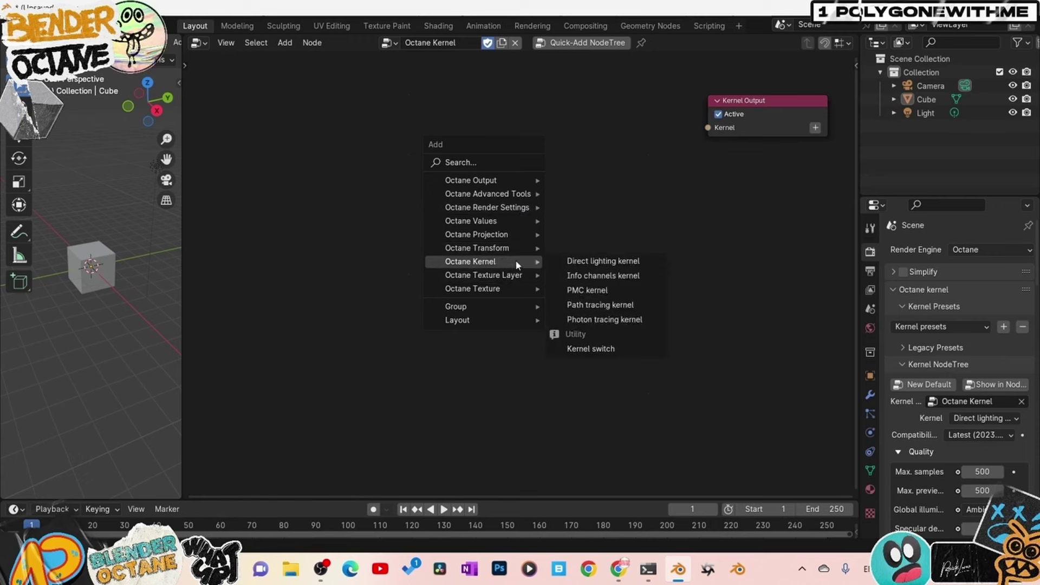
{"action": "left_click", "coordinate": [604, 306]}
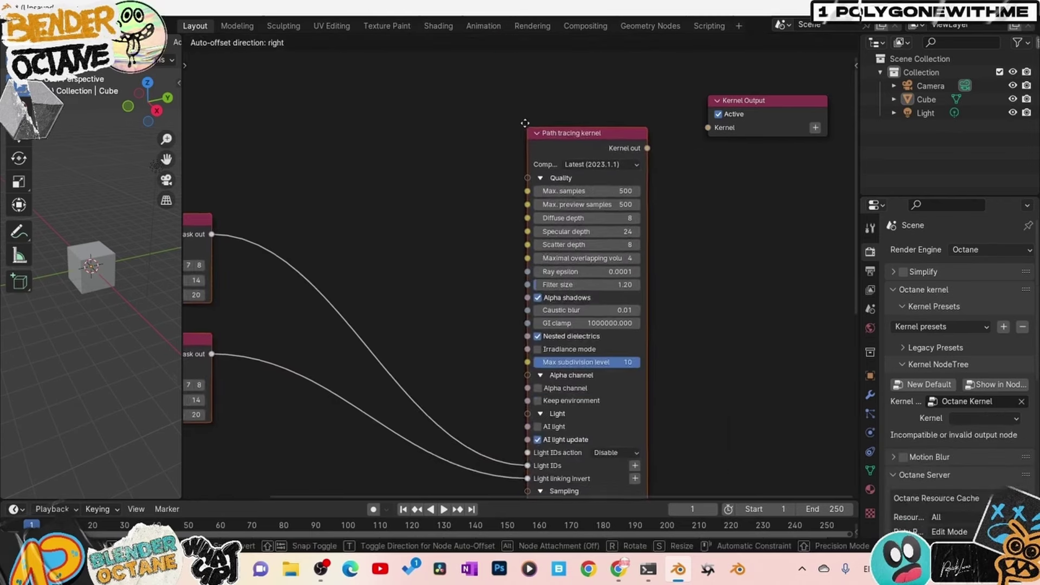
{"action": "left_click", "coordinate": [741, 238]}
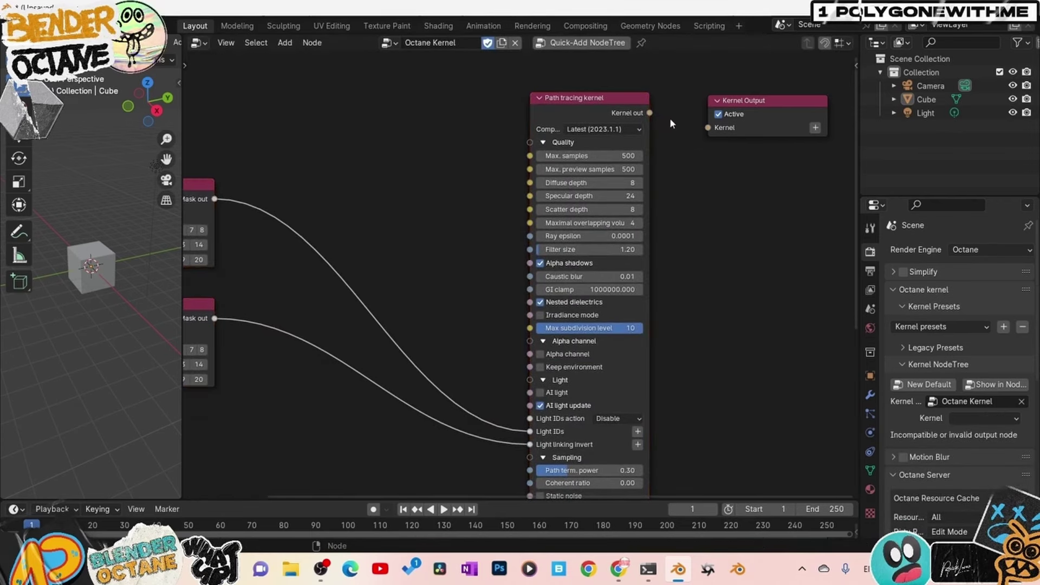
{"action": "left_click_drag", "start_coordinate": [649, 113], "coordinate": [710, 130]}
{"action": "scroll", "coordinate": [465, 300], "scroll_direction": "down", "scroll_amount": 2}
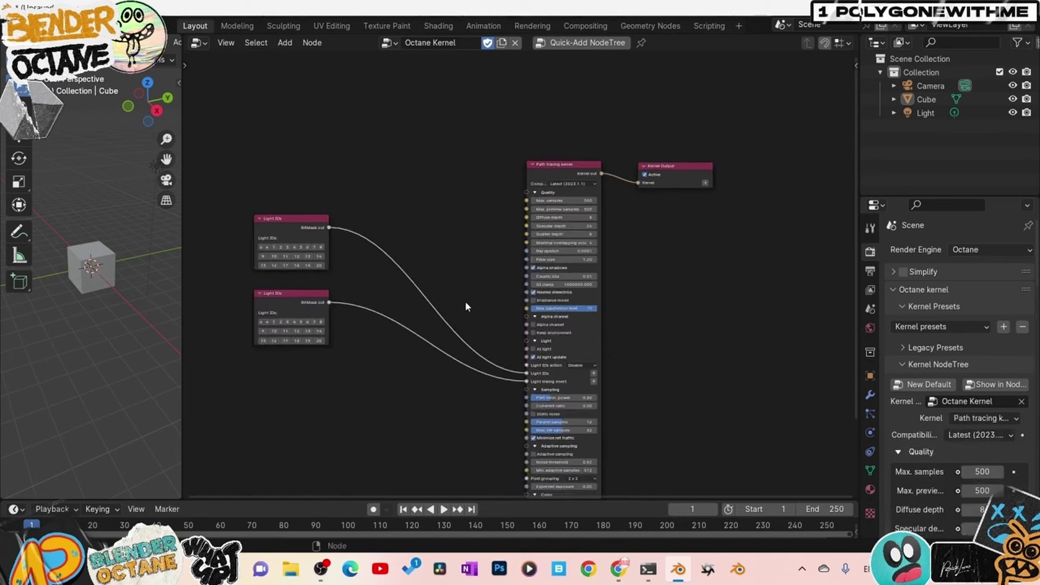
{"action": "middle_click_drag", "start_coordinate": [501, 218], "coordinate": [511, 147]}
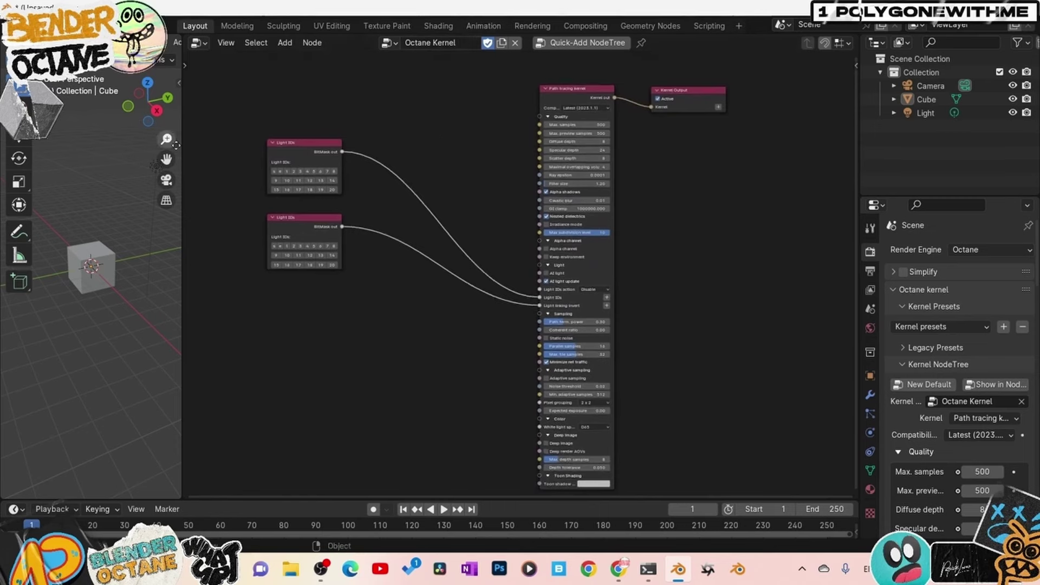
Widen the 3D viewport and the properties area, and review the path tracing kernel's quality settings
{"action": "left_click_drag", "start_coordinate": [183, 152], "coordinate": [757, 210]}
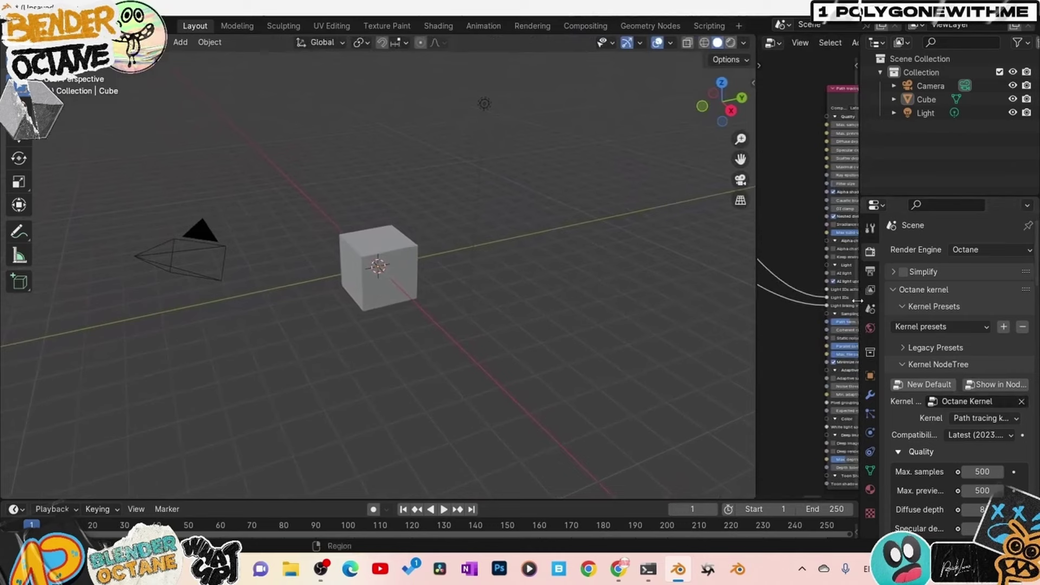
{"action": "left_click_drag", "start_coordinate": [862, 304], "coordinate": [804, 301]}
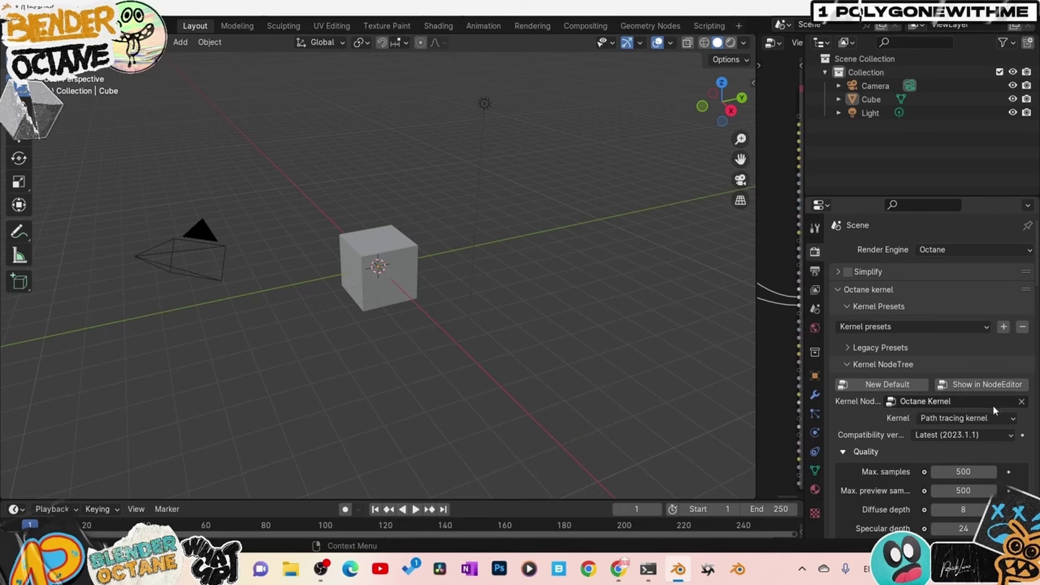
{"action": "scroll", "coordinate": [910, 451], "scroll_direction": "down", "scroll_amount": 5}
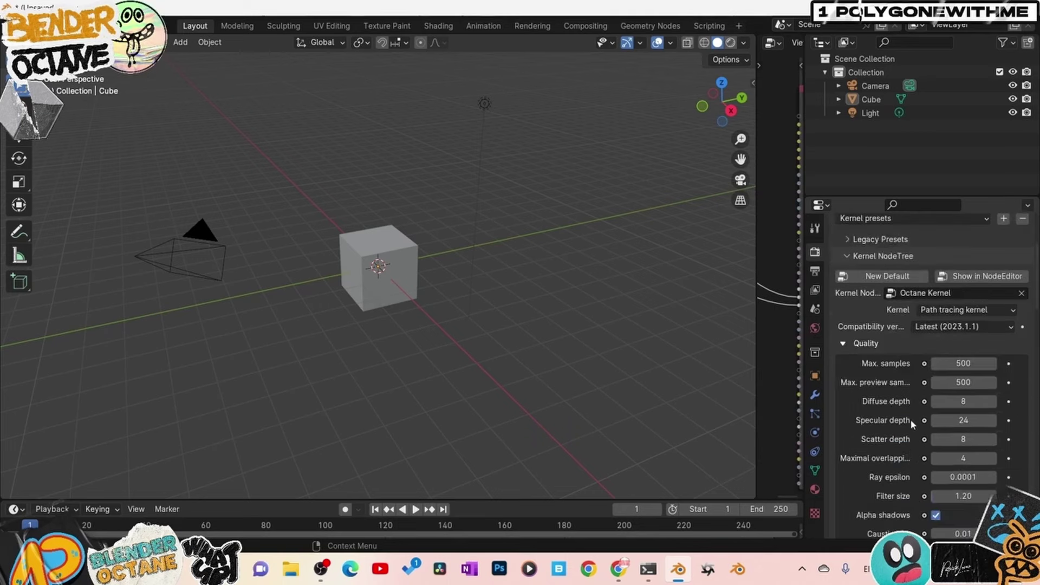
{"action": "scroll", "coordinate": [911, 423], "scroll_direction": "down", "scroll_amount": 3}
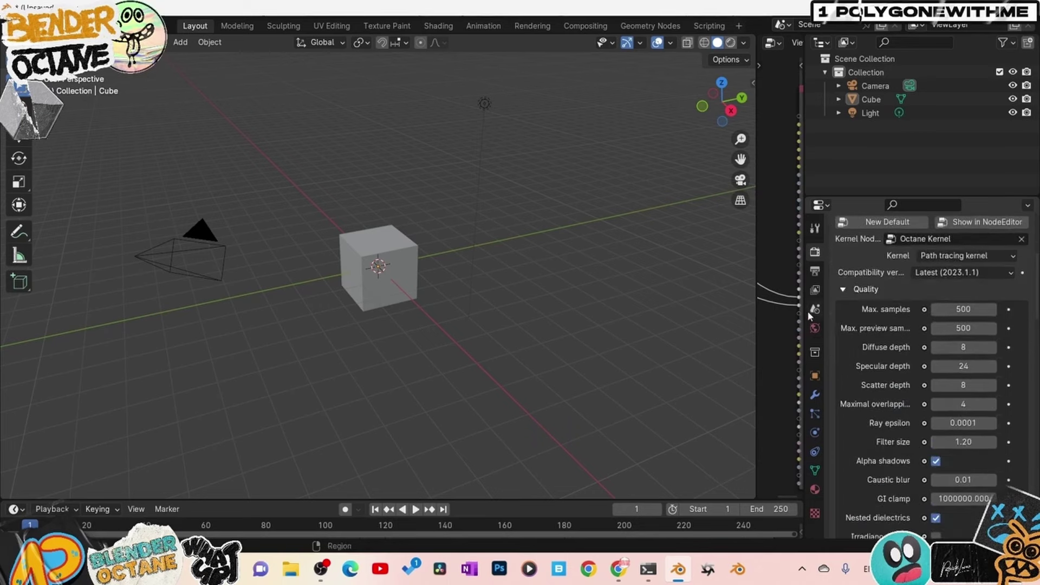
{"action": "left_click_drag", "start_coordinate": [805, 305], "coordinate": [776, 306]}
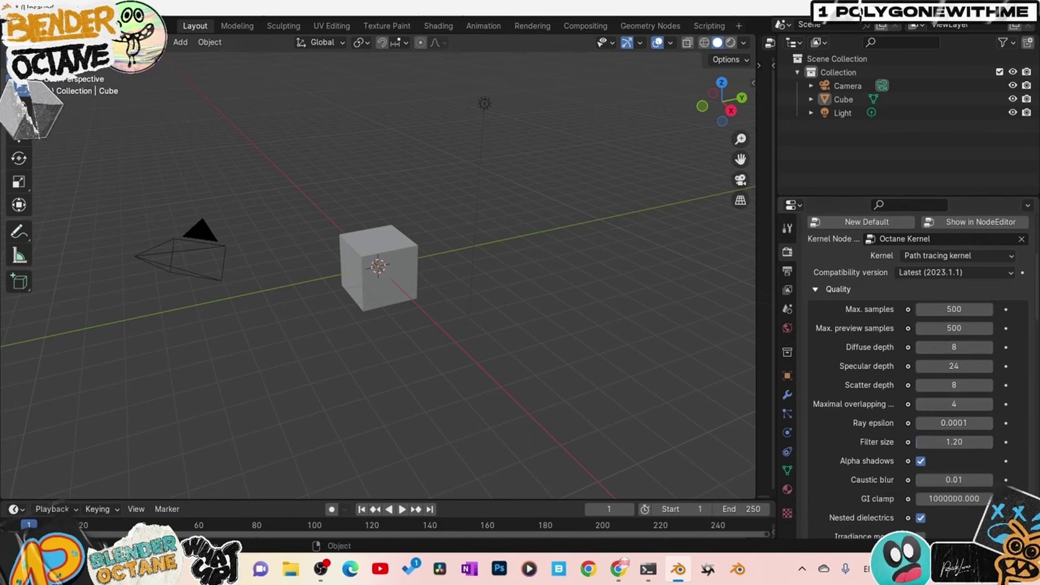
Preview the cube in rendered shading with the path tracing kernel, then return to solid shading
{"action": "left_click", "coordinate": [729, 43]}
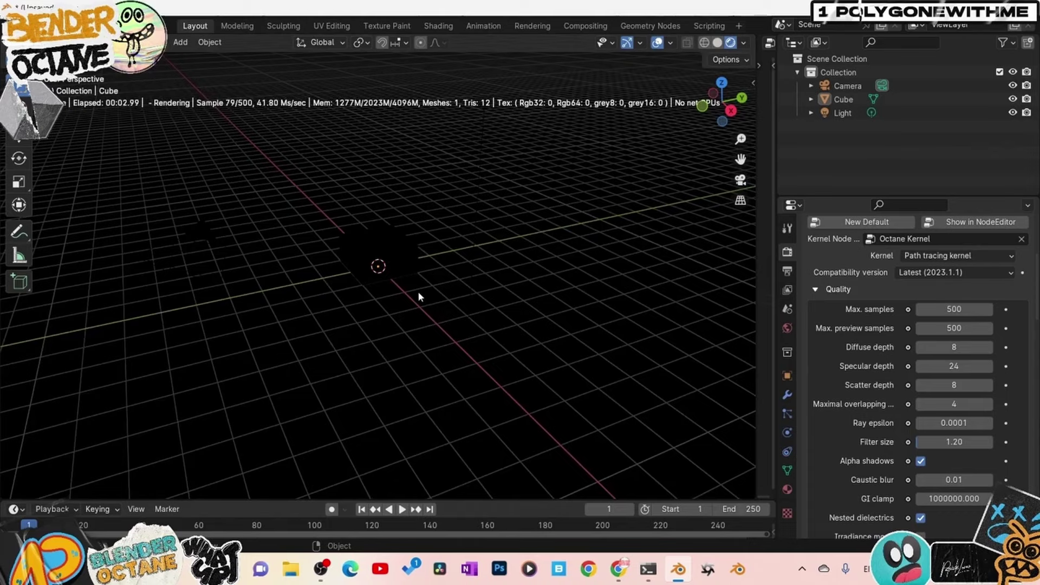
{"action": "middle_click_drag", "start_coordinate": [363, 286], "coordinate": [434, 269]}
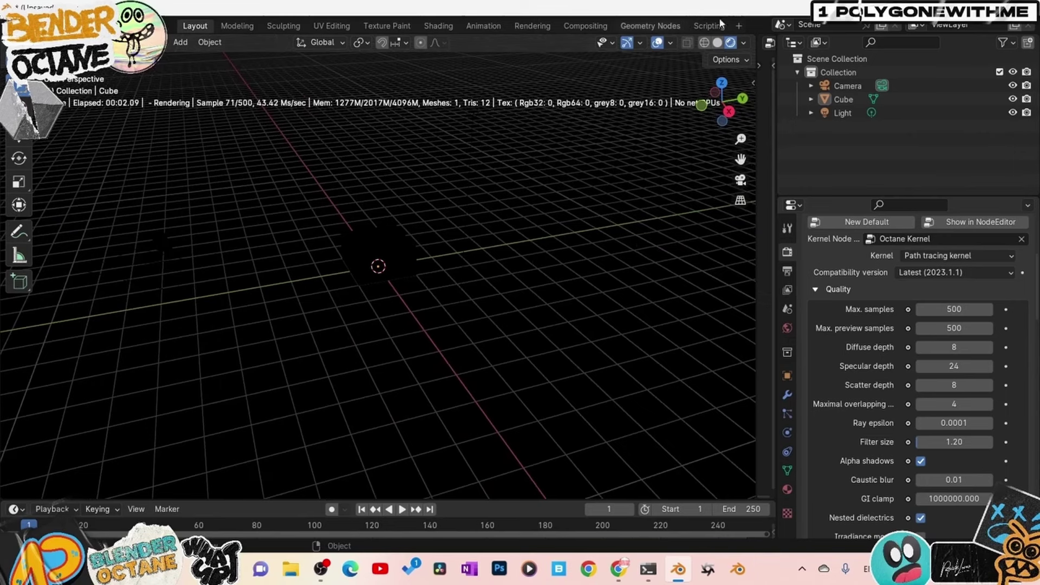
{"action": "left_click", "coordinate": [717, 42]}
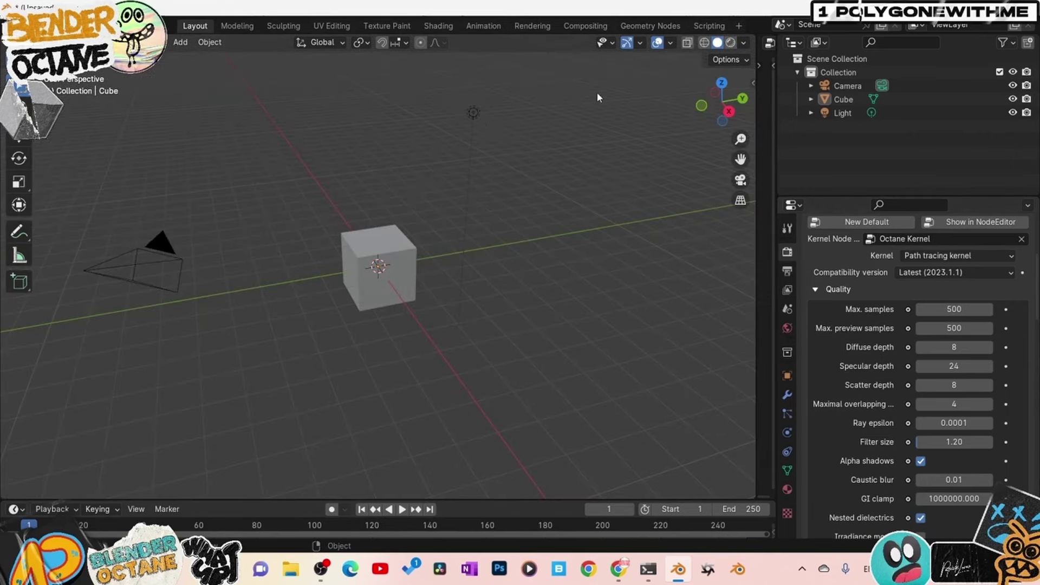
Enlarge the node editor area again, change it to the Shader Editor and switch its shader type to World
{"action": "left_click_drag", "start_coordinate": [757, 95], "coordinate": [289, 95]}
{"action": "left_click", "coordinate": [304, 43]}
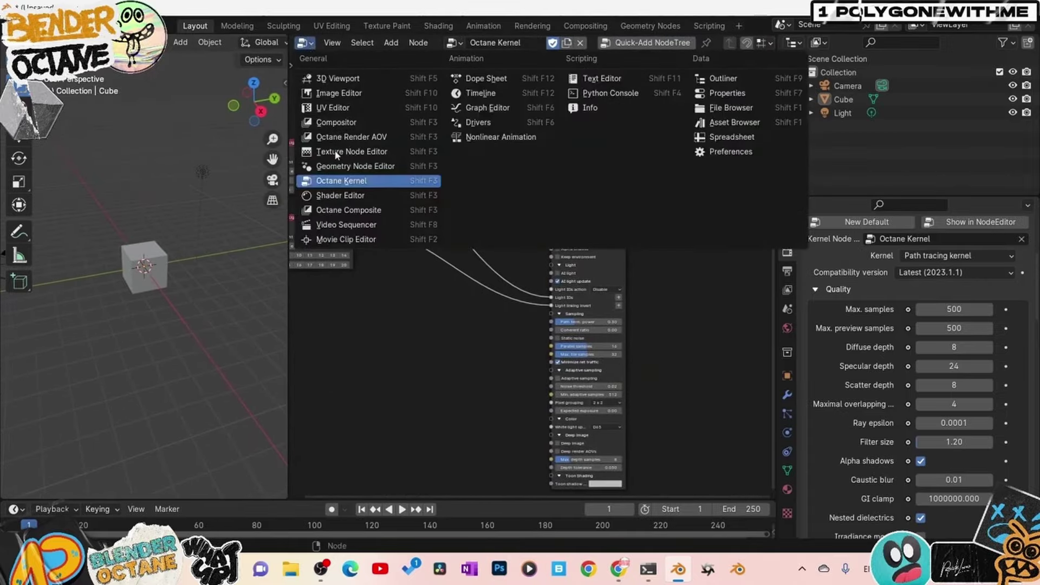
{"action": "left_click", "coordinate": [340, 195]}
{"action": "middle_click_drag", "start_coordinate": [499, 166], "coordinate": [417, 346]}
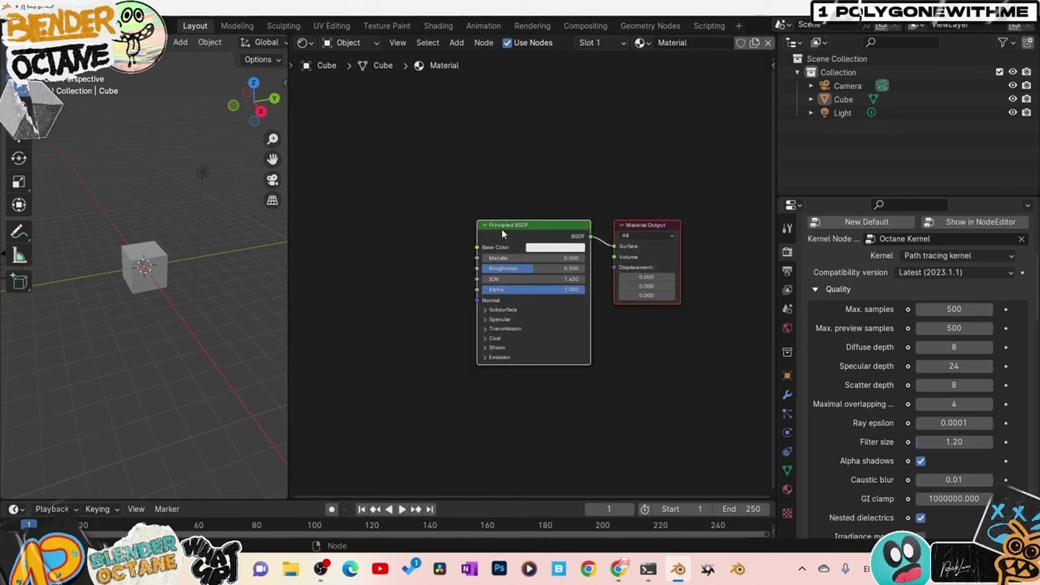
{"action": "left_click", "coordinate": [481, 201]}
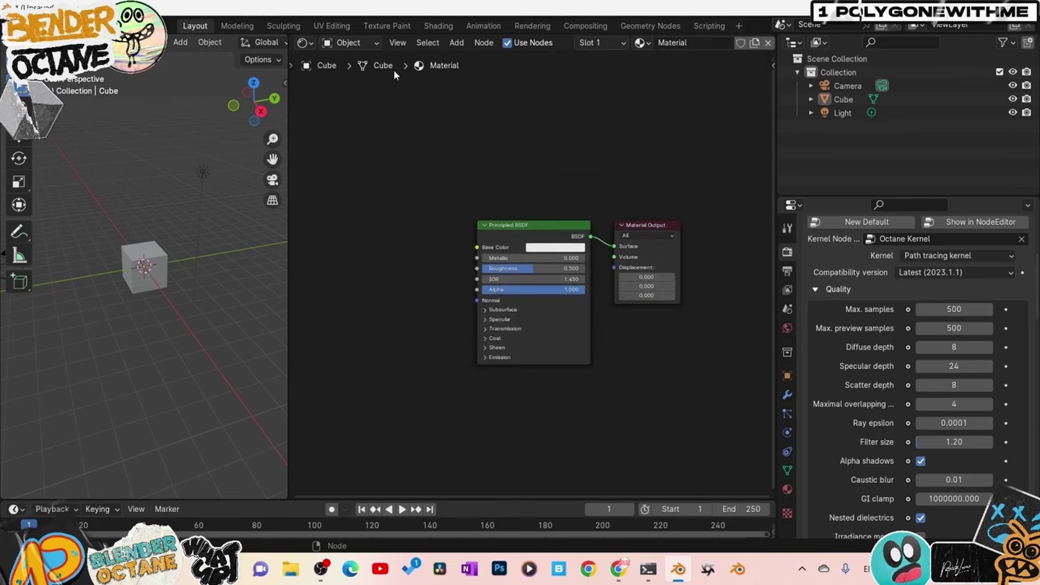
{"action": "left_click", "coordinate": [348, 43]}
{"action": "left_click", "coordinate": [352, 91]}
Unlink the existing world with its Background node and create a new world for the scene
{"action": "left_click", "coordinate": [487, 312]}
{"action": "left_click", "coordinate": [507, 224]}
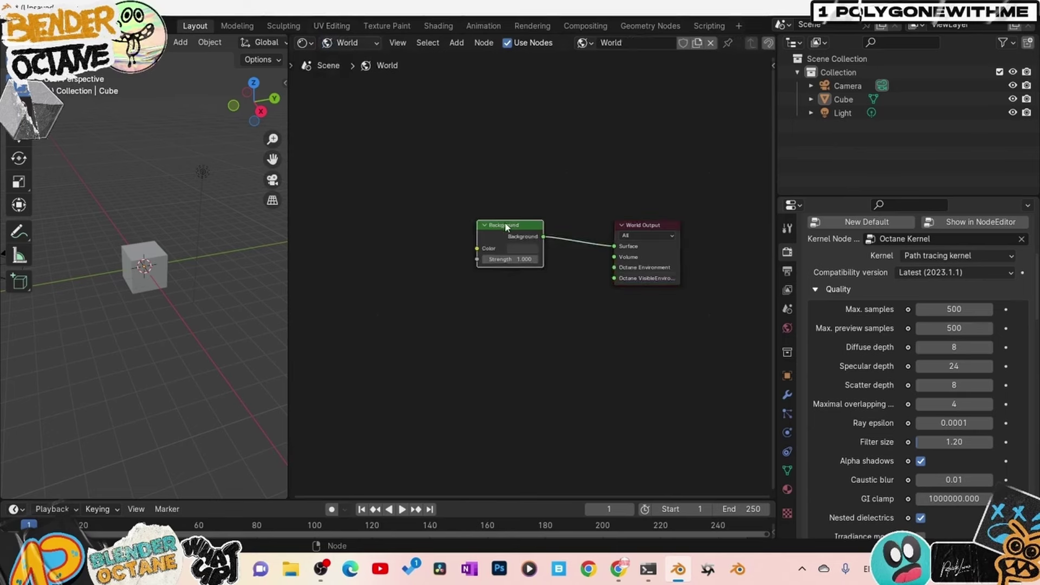
{"action": "left_click", "coordinate": [711, 42]}
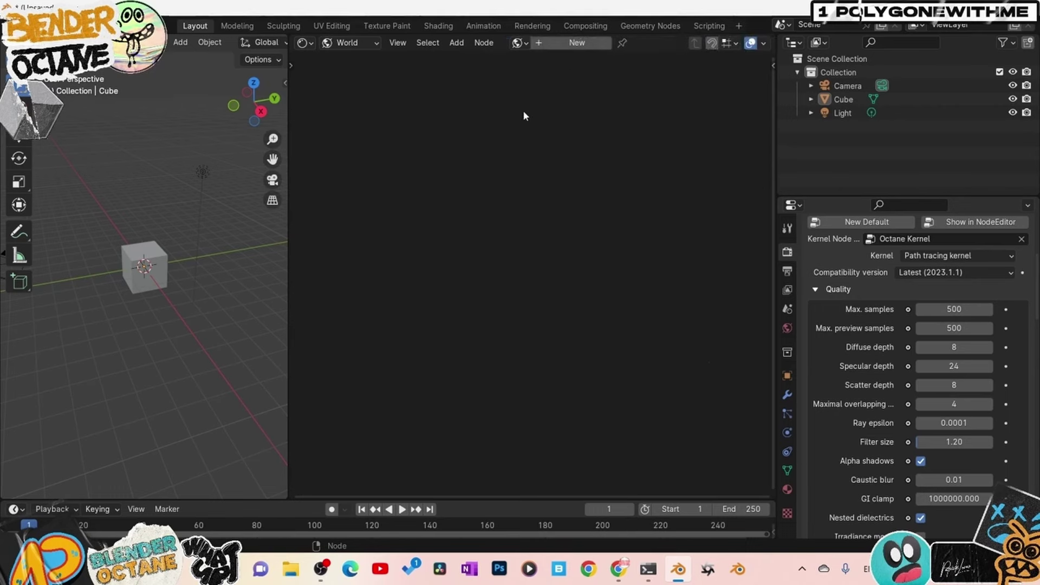
{"action": "left_click", "coordinate": [576, 43]}
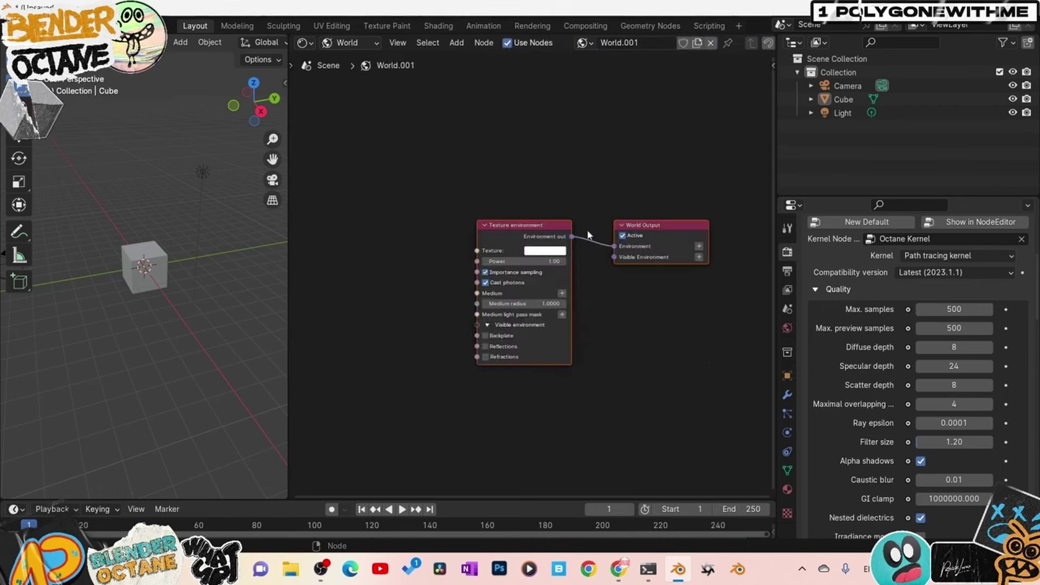
{"action": "middle_click_drag", "start_coordinate": [431, 220], "coordinate": [556, 220]}
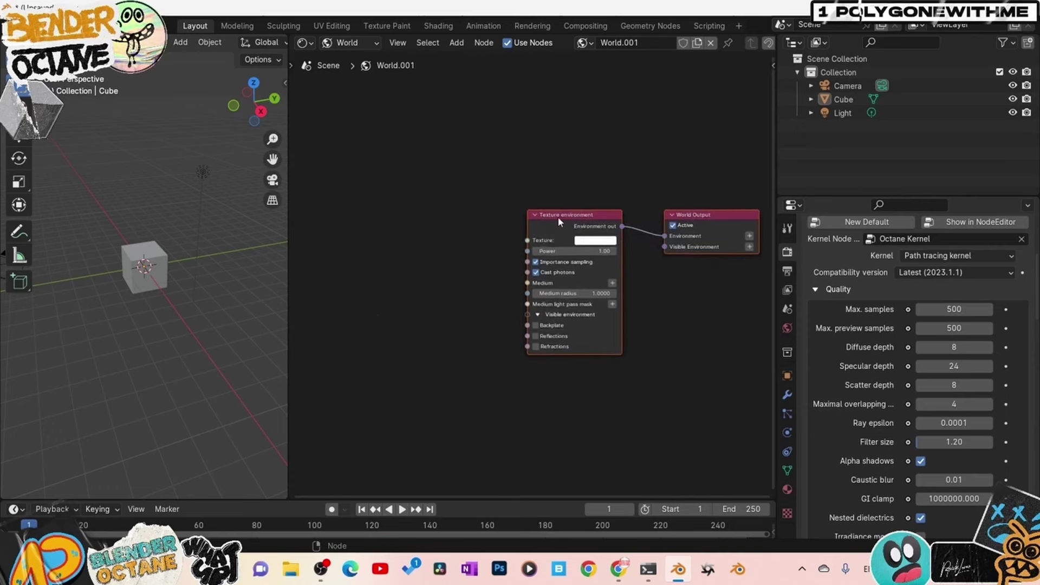
Widen the 3D viewport and show the scene in rendered shading with the new world environment
{"action": "left_click_drag", "start_coordinate": [288, 259], "coordinate": [362, 265]}
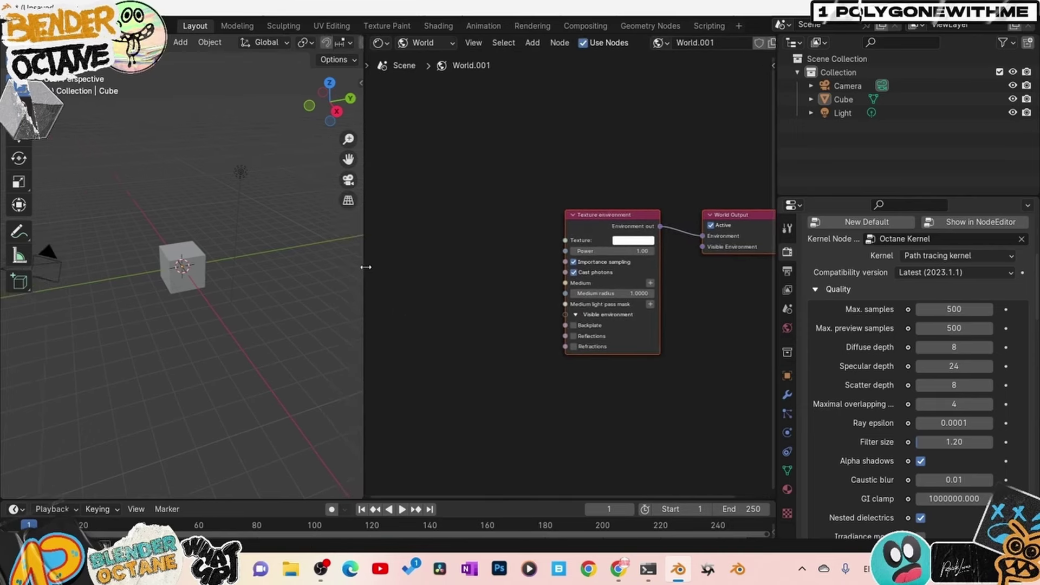
{"action": "left_click", "coordinate": [340, 42]}
{"action": "middle_click_drag", "start_coordinate": [268, 288], "coordinate": [222, 292]}
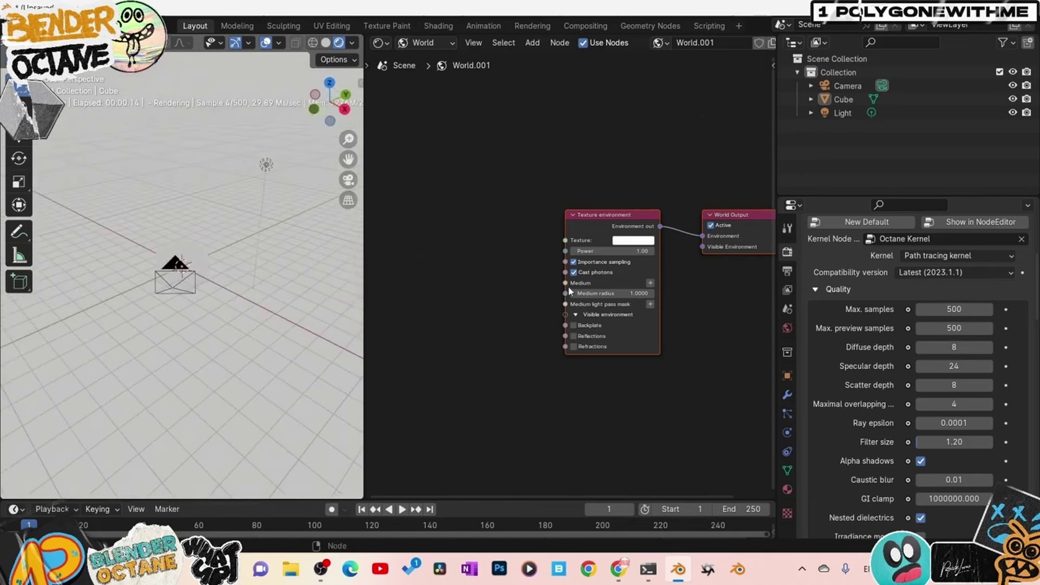
Add an RGB image node beside the Texture environment node and connect its output to the Texture input
{"action": "left_click", "coordinate": [622, 216]}
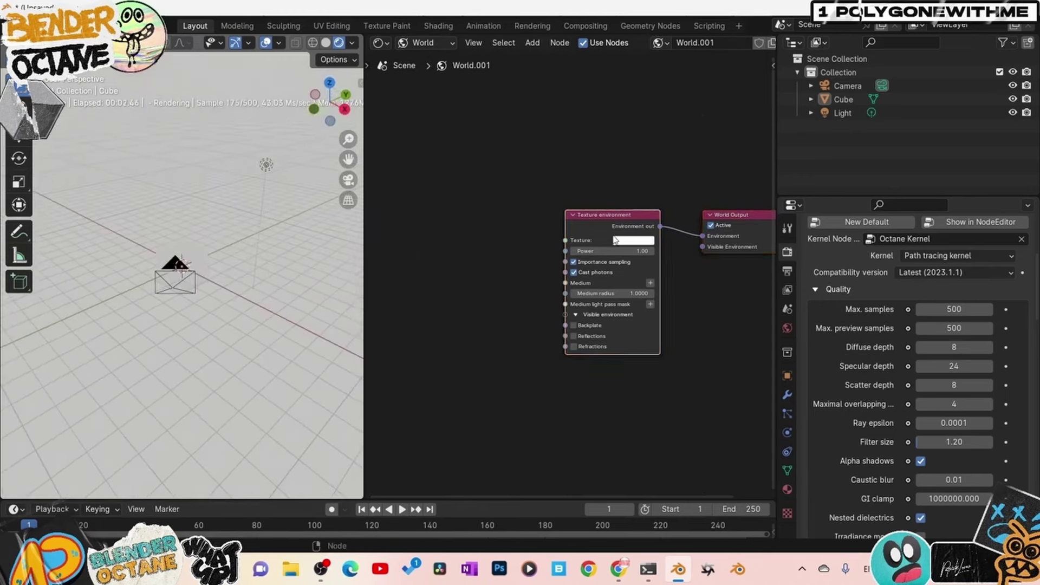
{"action": "middle_click_drag", "start_coordinate": [476, 272], "coordinate": [532, 275]}
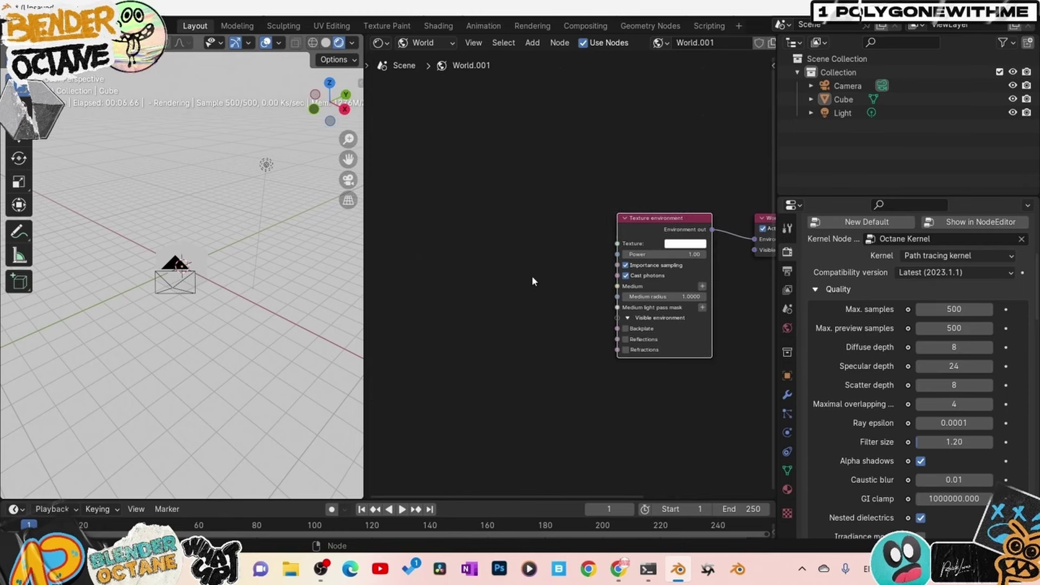
{"action": "key", "text": "shift+a"}
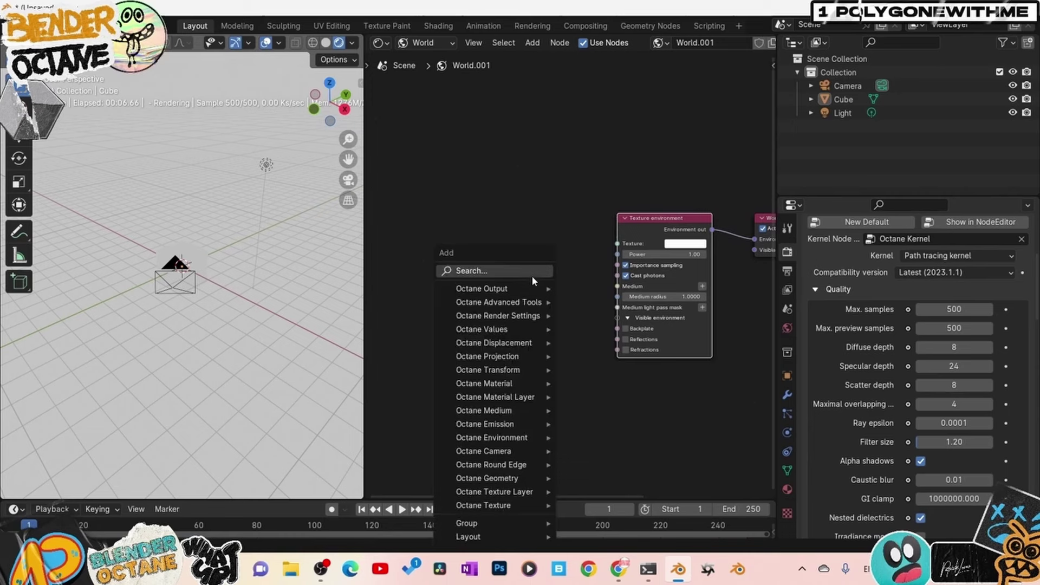
{"action": "type", "text": "i"}
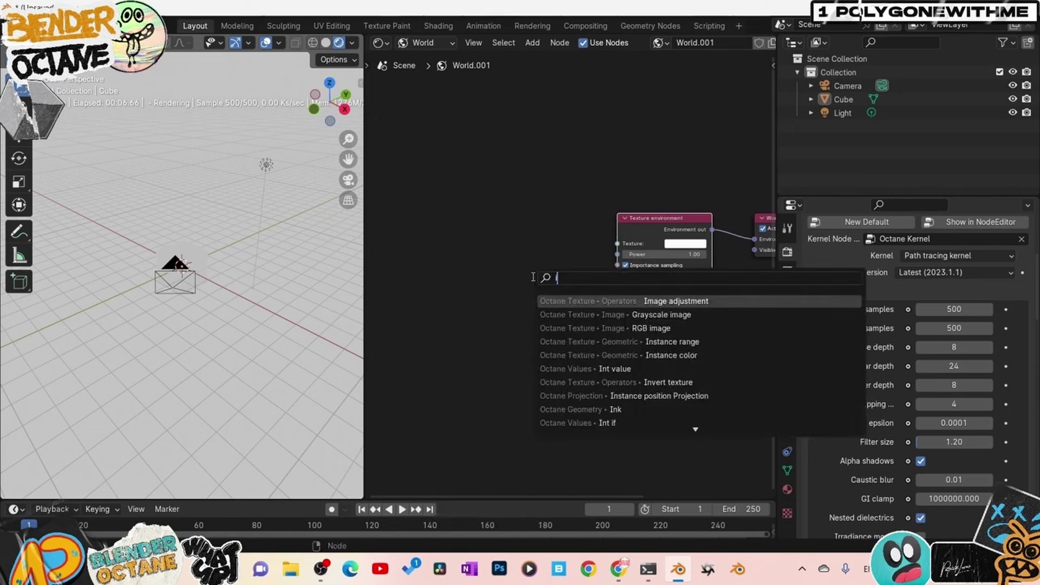
{"action": "type", "text": "m"}
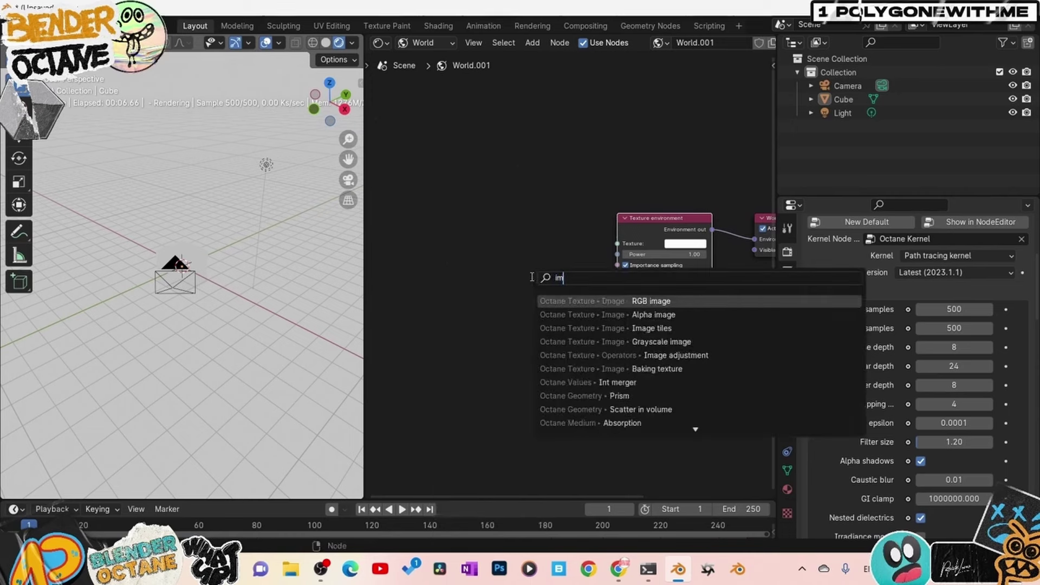
{"action": "left_click", "coordinate": [596, 299]}
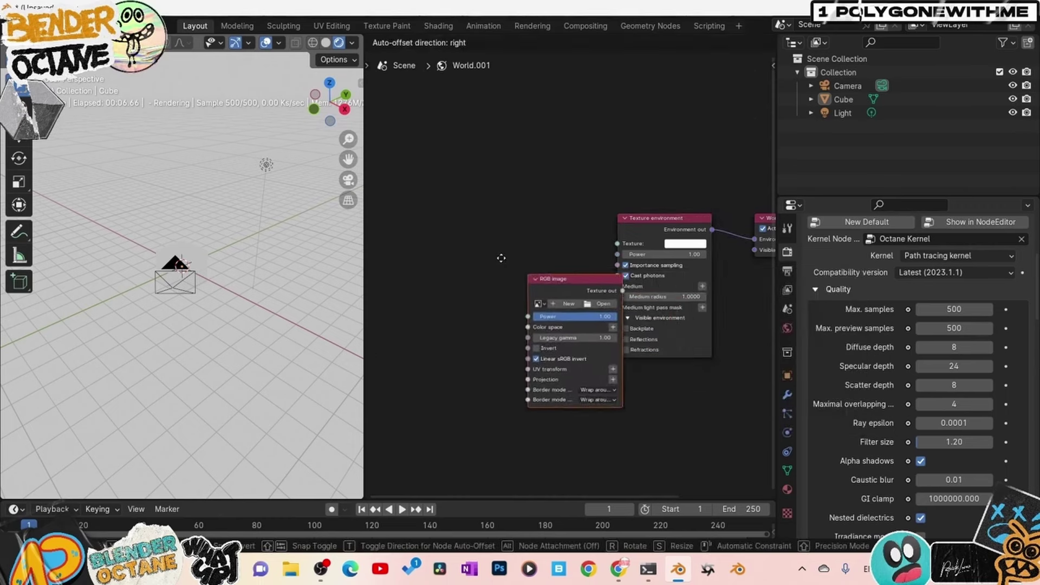
{"action": "left_click", "coordinate": [526, 238]}
{"action": "mouse_move", "coordinate": [534, 227]}
{"action": "left_mouse_down"}
{"action": "mouse_move", "coordinate": [582, 247]}
{"action": "mouse_move", "coordinate": [622, 243]}
{"action": "mouse_move", "coordinate": [536, 238]}
{"action": "left_mouse_up"}
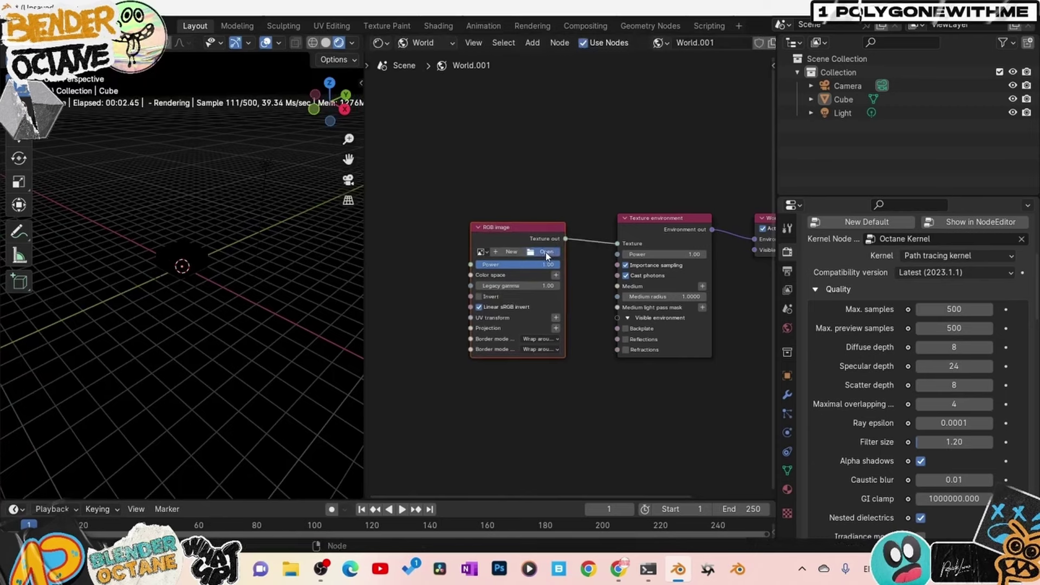
Load the artist workshop image into the RGB image node and hide the viewport overlays to view the environment
{"action": "left_click", "coordinate": [543, 254]}
{"action": "double_click", "coordinate": [469, 245]}
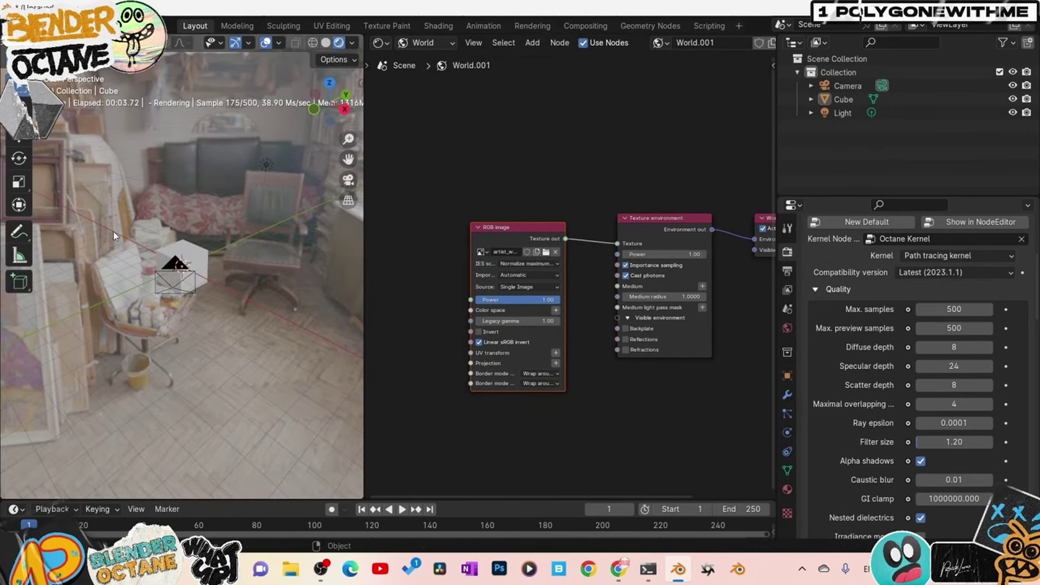
{"action": "key", "text": "t"}
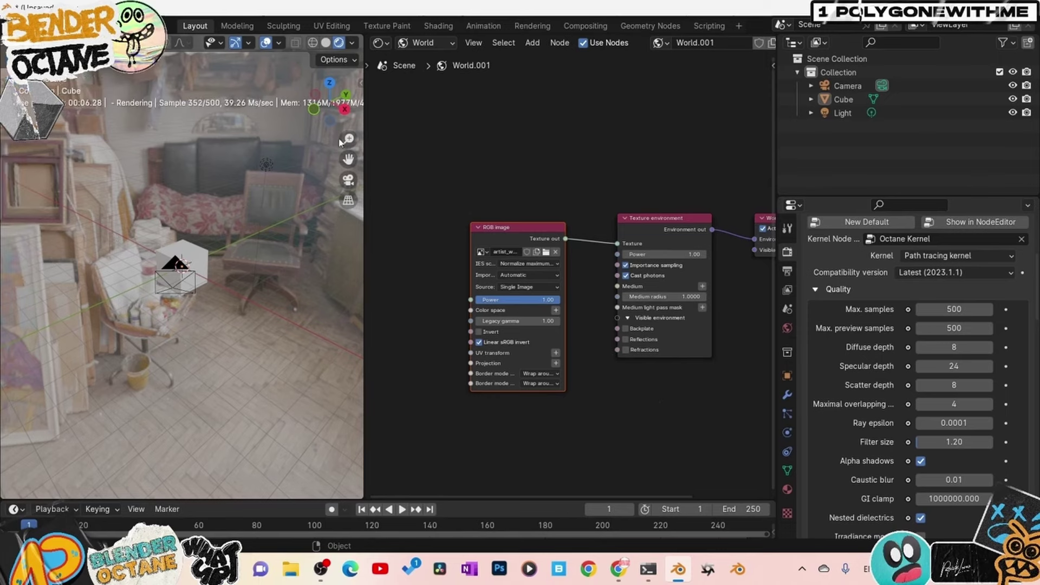
{"action": "left_click", "coordinate": [265, 42]}
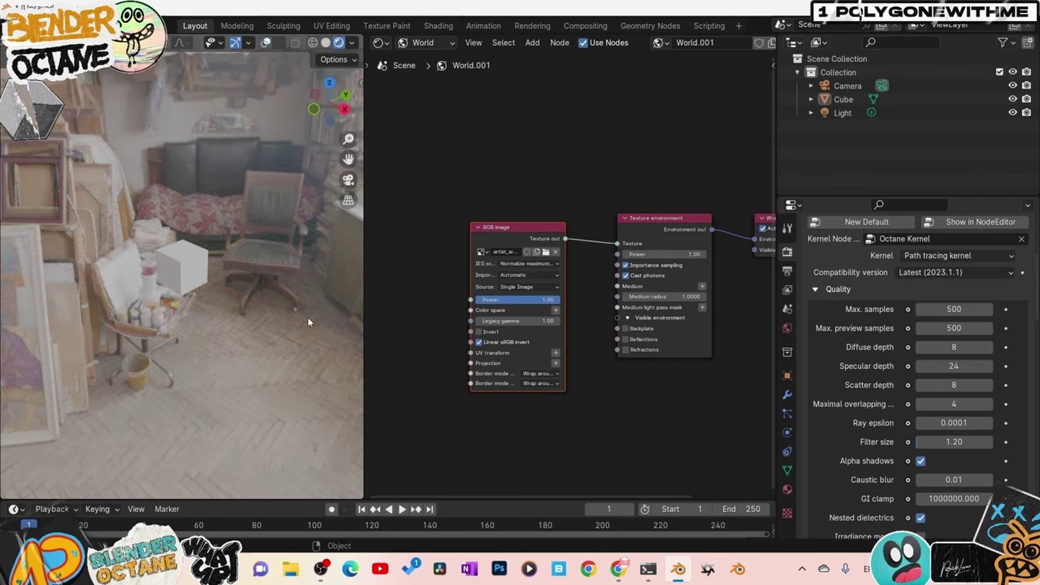
{"action": "mouse_move", "coordinate": [209, 324]}
{"action": "middle_mouse_down"}
{"action": "mouse_move", "coordinate": [319, 281]}
{"action": "mouse_move", "coordinate": [330, 286]}
{"action": "mouse_move", "coordinate": [285, 294]}
{"action": "mouse_move", "coordinate": [196, 285]}
{"action": "mouse_move", "coordinate": [191, 294]}
{"action": "mouse_move", "coordinate": [317, 306]}
{"action": "mouse_move", "coordinate": [275, 317]}
{"action": "mouse_move", "coordinate": [288, 317]}
{"action": "mouse_move", "coordinate": [145, 307]}
{"action": "mouse_move", "coordinate": [217, 303]}
{"action": "mouse_move", "coordinate": [170, 309]}
{"action": "middle_mouse_up"}
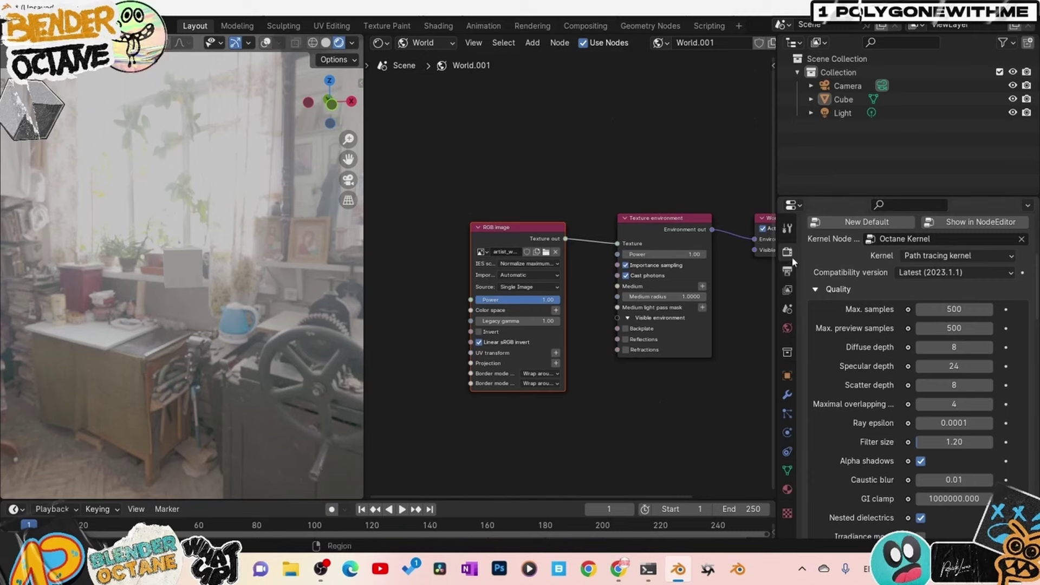
Set the scene's color management View Transform to Raw in the render properties
{"action": "scroll", "coordinate": [834, 352], "scroll_direction": "down", "scroll_amount": 15}
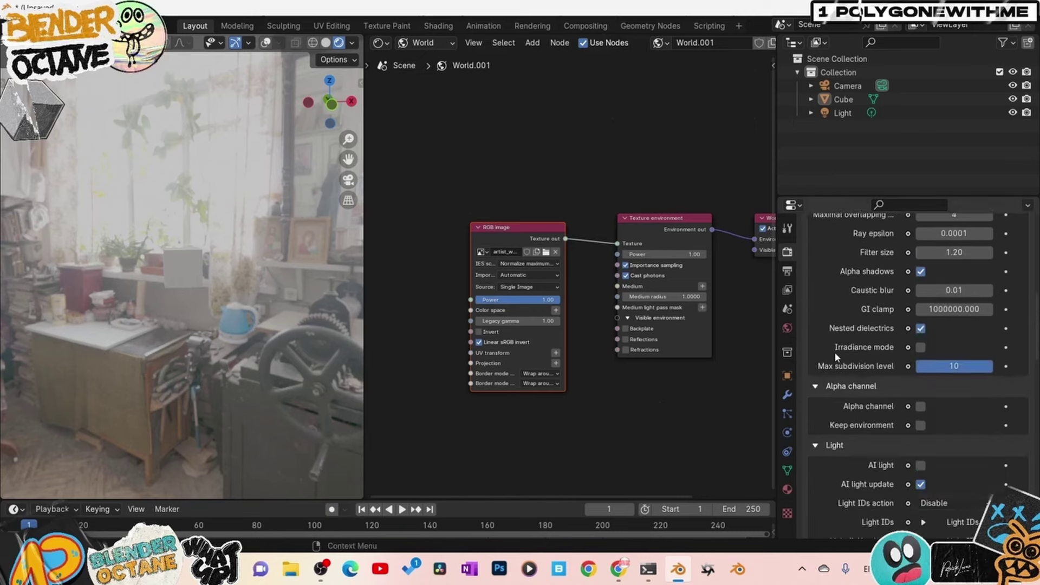
{"action": "scroll", "coordinate": [836, 359], "scroll_direction": "down", "scroll_amount": 12}
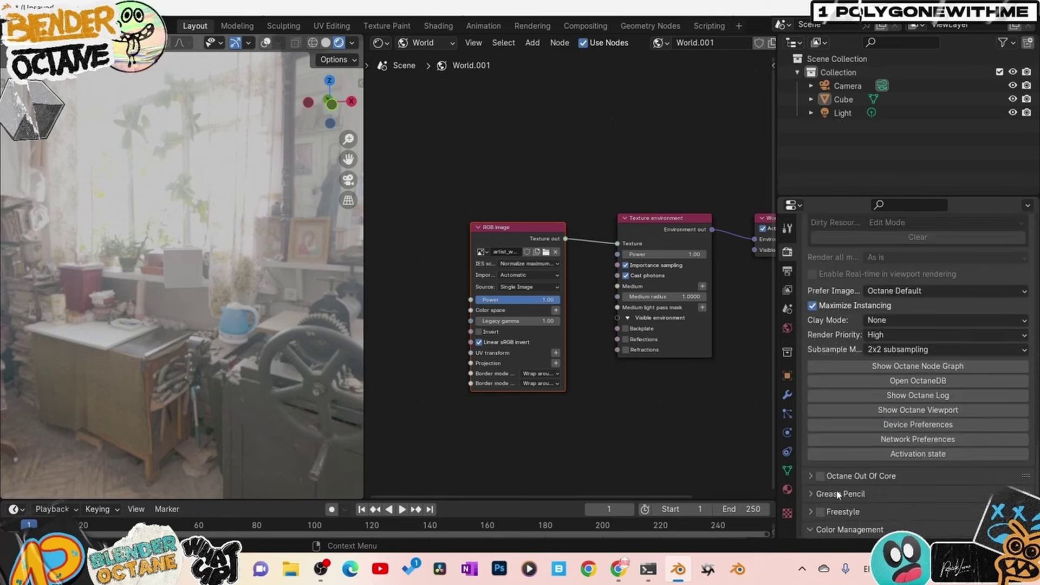
{"action": "scroll", "coordinate": [834, 488], "scroll_direction": "down", "scroll_amount": 6}
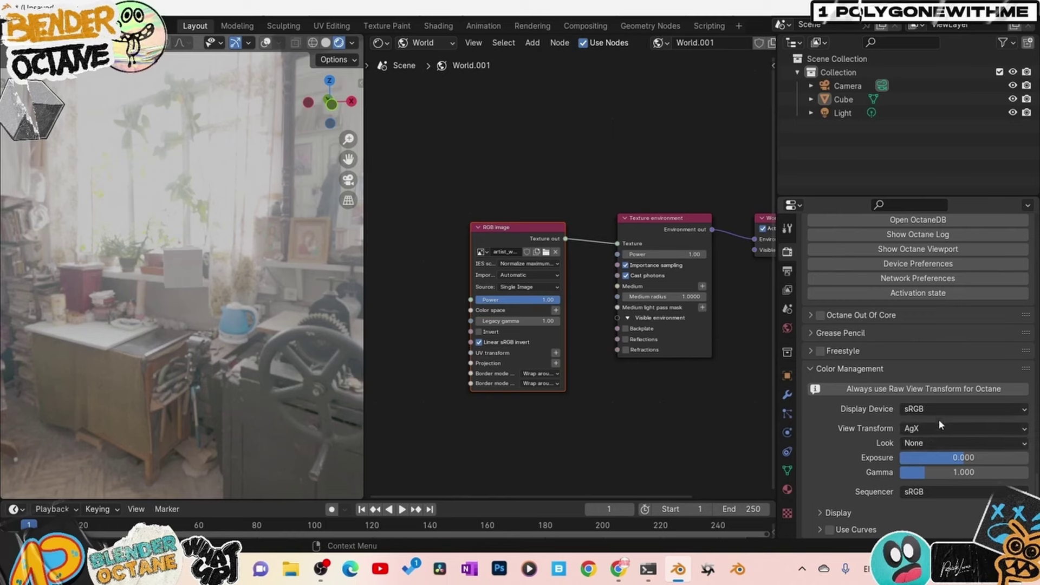
{"action": "left_click", "coordinate": [921, 431]}
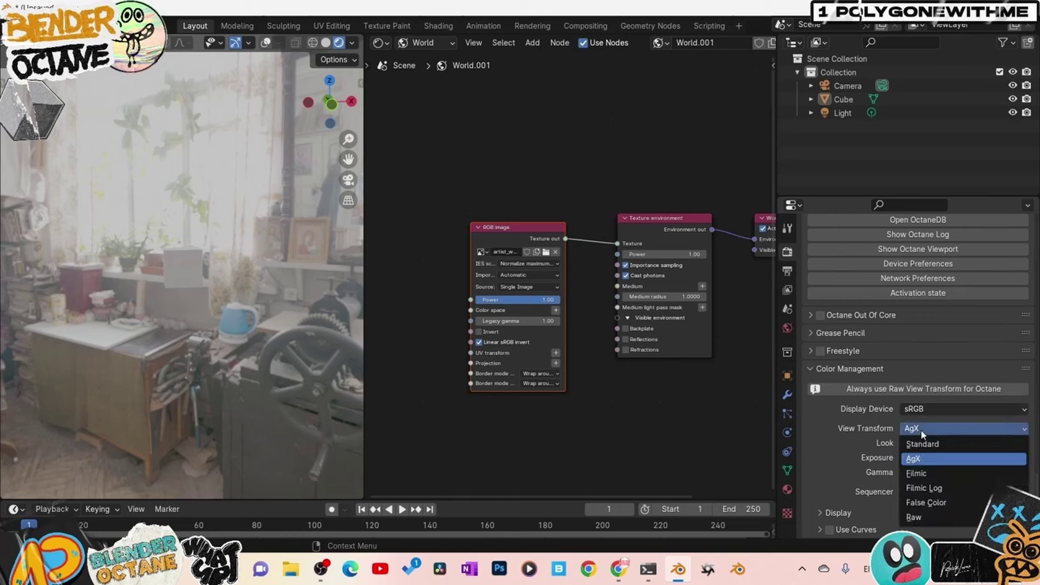
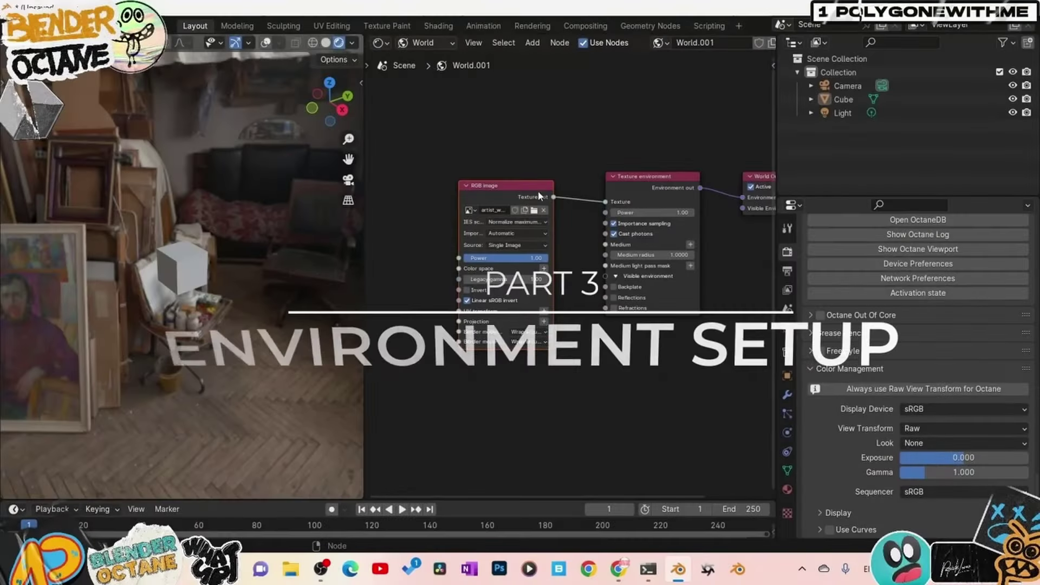
Rearrange the RGB image and Texture environment nodes, and widen the node editor so the whole world setup fits
{"action": "left_click_drag", "start_coordinate": [541, 187], "coordinate": [558, 171]}
{"action": "left_click_drag", "start_coordinate": [628, 176], "coordinate": [621, 167]}
{"action": "middle_click_drag", "start_coordinate": [601, 327], "coordinate": [557, 333]}
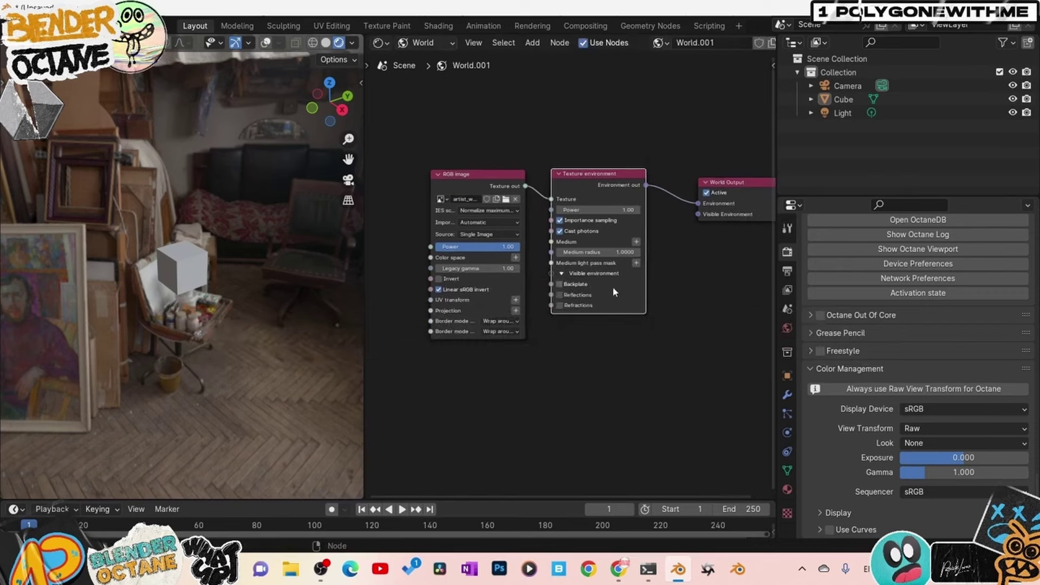
{"action": "middle_click_drag", "start_coordinate": [612, 350], "coordinate": [584, 319]}
{"action": "mouse_move", "coordinate": [235, 294]}
{"action": "middle_mouse_down"}
{"action": "mouse_move", "coordinate": [226, 247]}
{"action": "mouse_move", "coordinate": [148, 227]}
{"action": "mouse_move", "coordinate": [186, 242]}
{"action": "middle_mouse_up"}
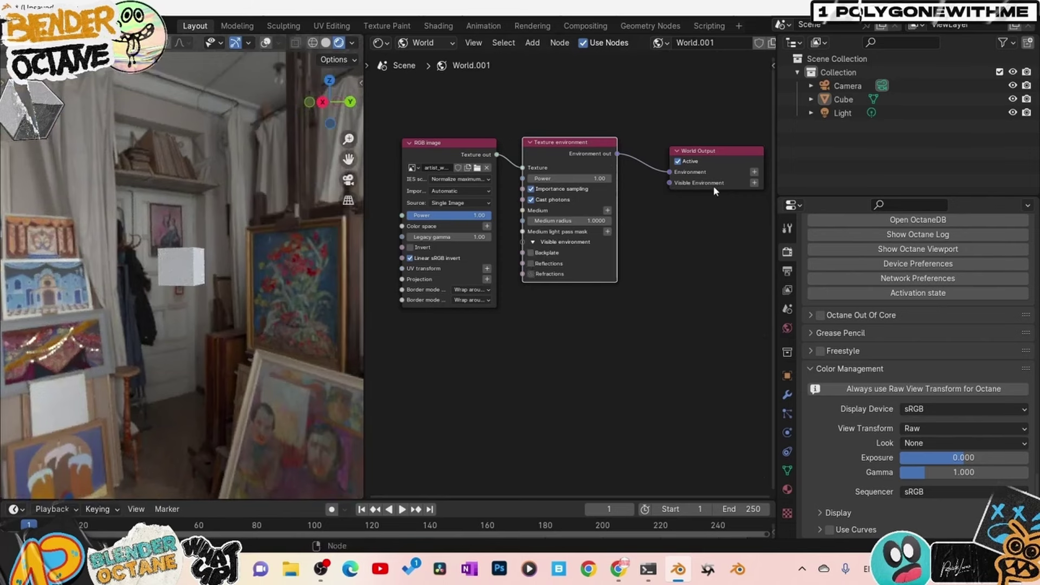
{"action": "left_click_drag", "start_coordinate": [362, 227], "coordinate": [286, 227]}
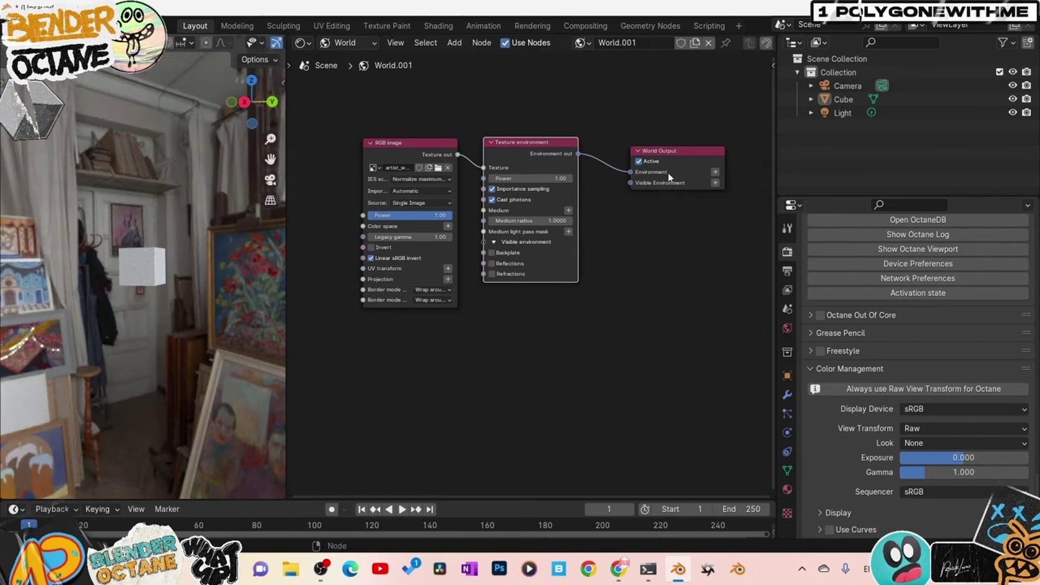
{"action": "scroll", "coordinate": [653, 189], "scroll_direction": "up", "scroll_amount": 2}
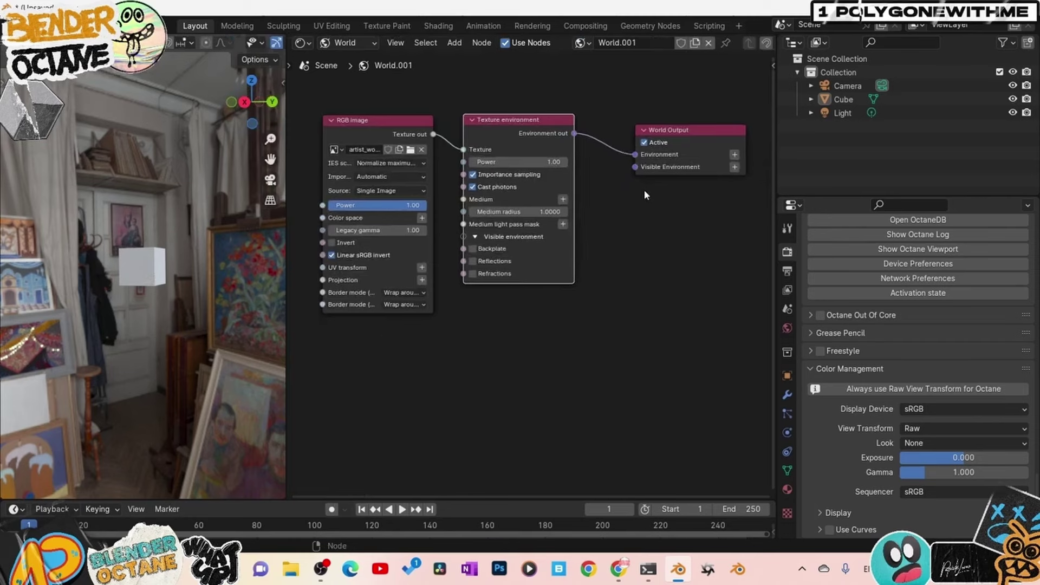
Duplicate the Texture environment node below the original and connect the copy to the World Output's Visible Environment input
{"action": "left_click_drag", "start_coordinate": [511, 117], "coordinate": [509, 120]}
{"action": "key", "text": "shift+d"}
{"action": "left_click", "coordinate": [576, 321]}
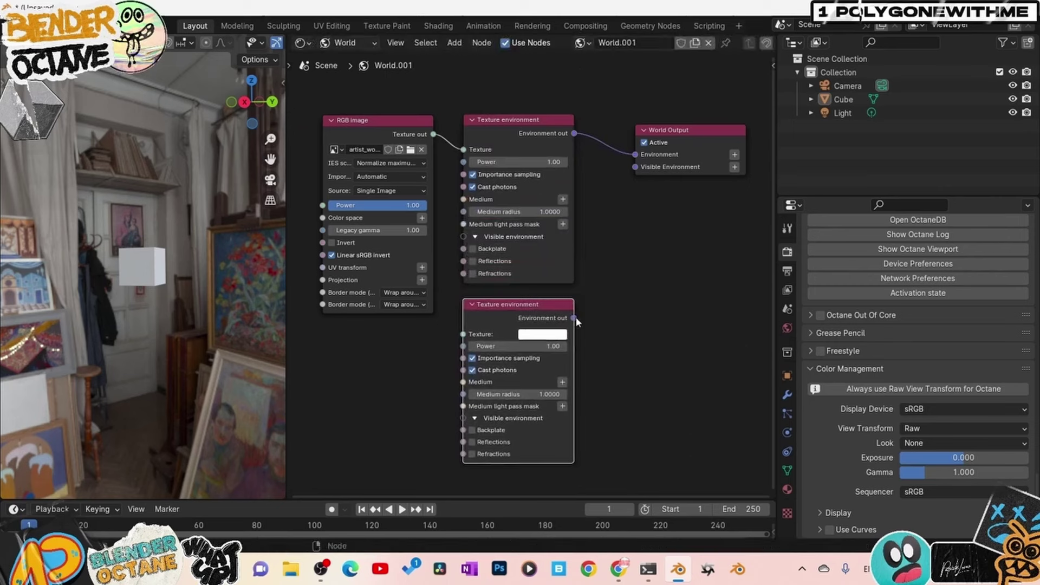
{"action": "left_click_drag", "start_coordinate": [575, 319], "coordinate": [635, 168]}
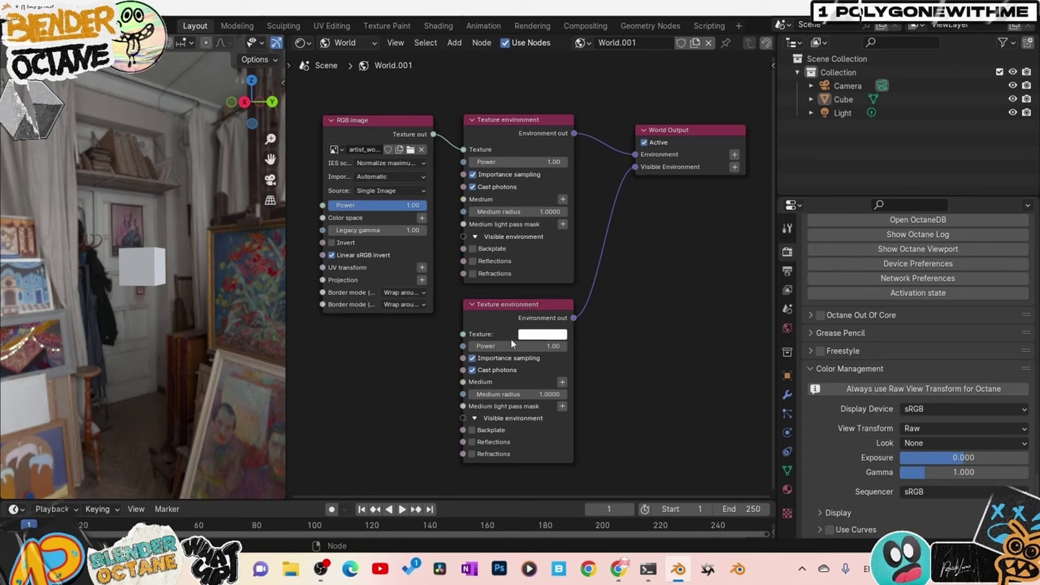
Enable Backplate on the duplicated Texture environment node and set its texture color to light green
{"action": "left_click", "coordinate": [472, 430]}
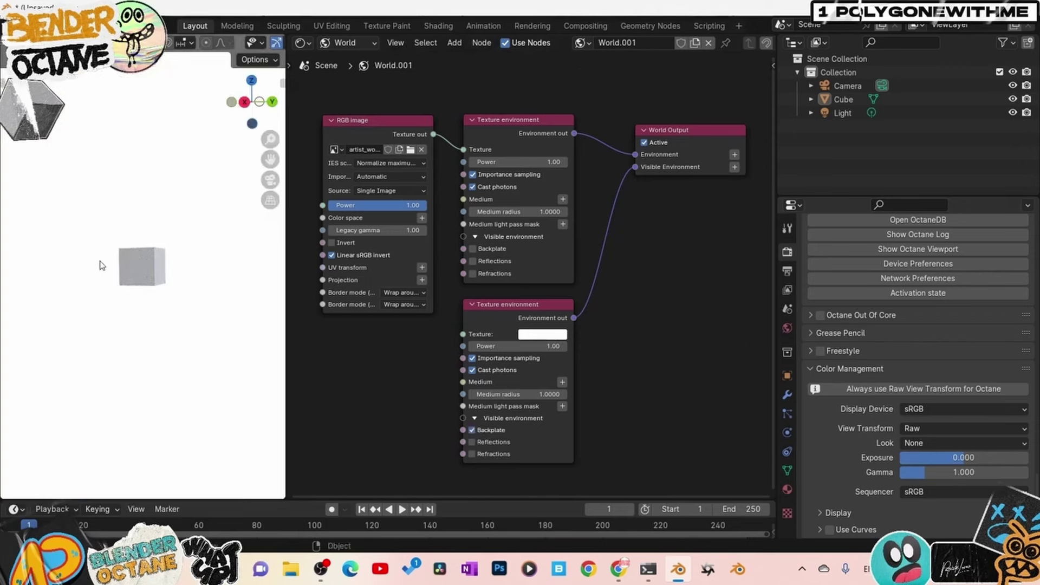
{"action": "mouse_move", "coordinate": [100, 263]}
{"action": "middle_mouse_down"}
{"action": "mouse_move", "coordinate": [223, 297]}
{"action": "mouse_move", "coordinate": [70, 263]}
{"action": "mouse_move", "coordinate": [81, 266]}
{"action": "middle_mouse_up"}
{"action": "left_click", "coordinate": [553, 335]}
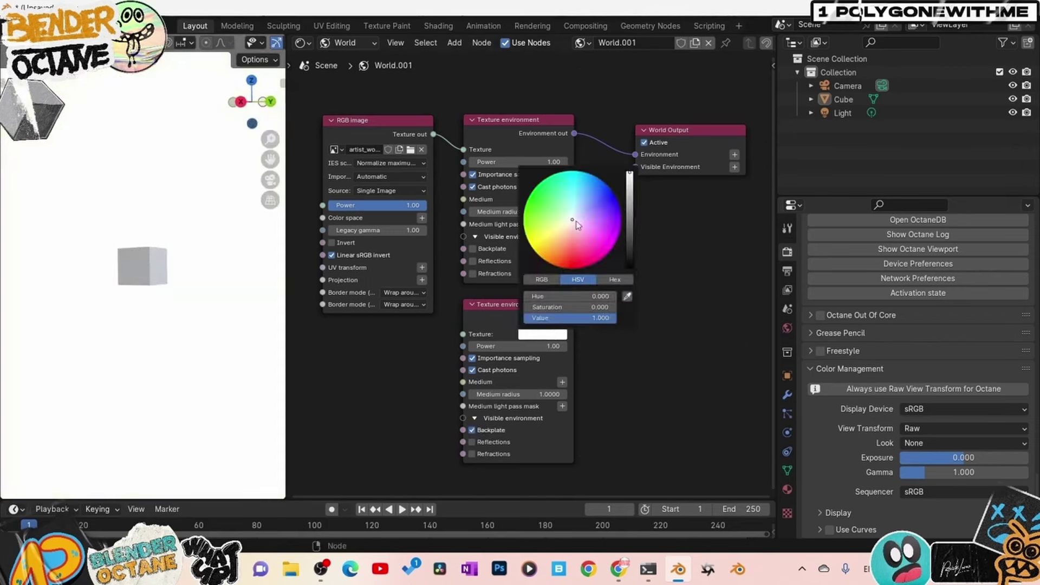
{"action": "left_click_drag", "start_coordinate": [542, 235], "coordinate": [548, 212]}
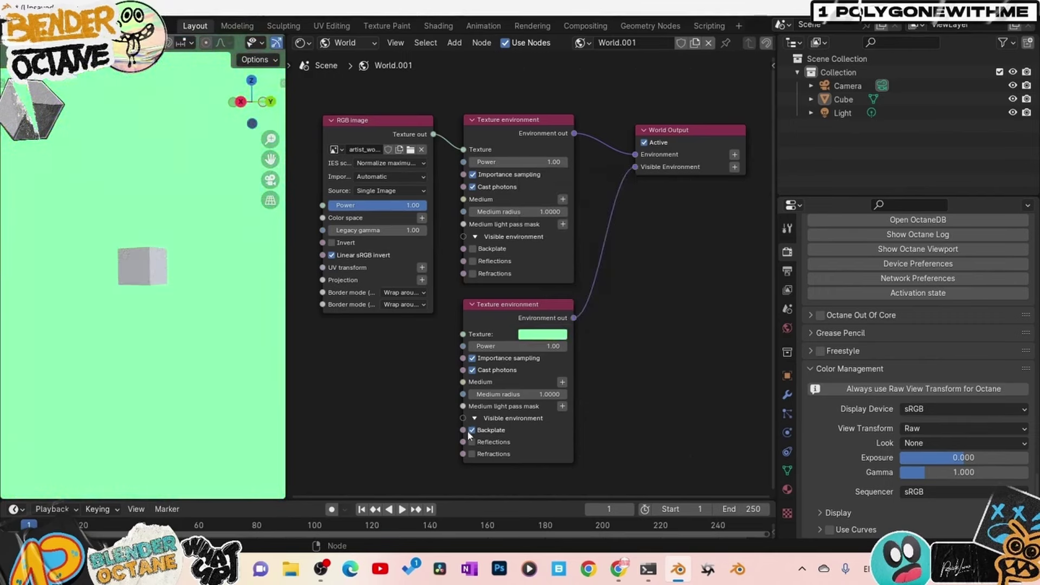
Try the visible environment options on the green Texture environment node, finishing with Backplate, Reflections and Refractions all disabled
{"action": "left_click", "coordinate": [473, 430]}
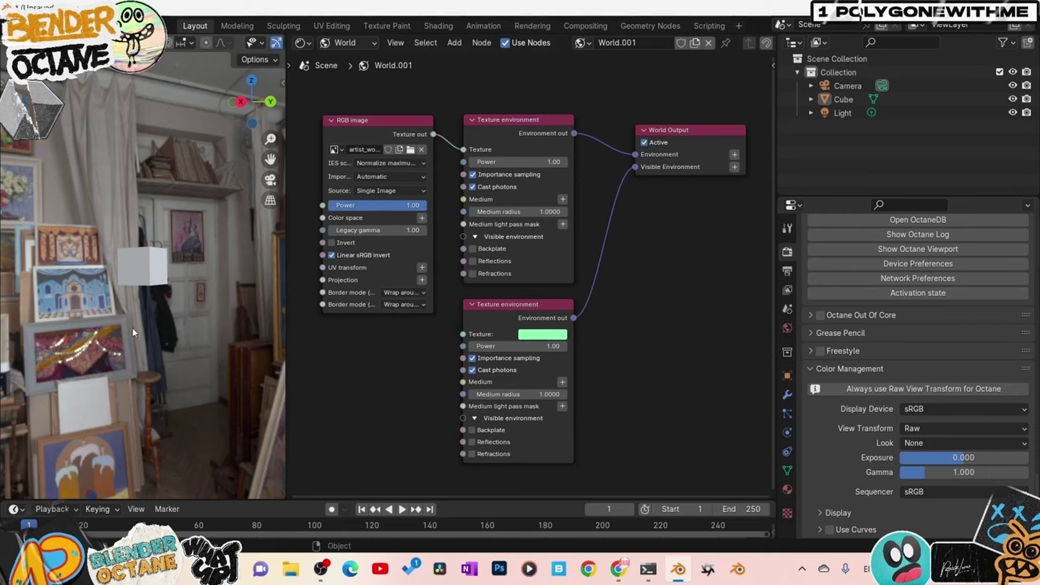
{"action": "left_click", "coordinate": [472, 430]}
{"action": "left_click", "coordinate": [473, 455]}
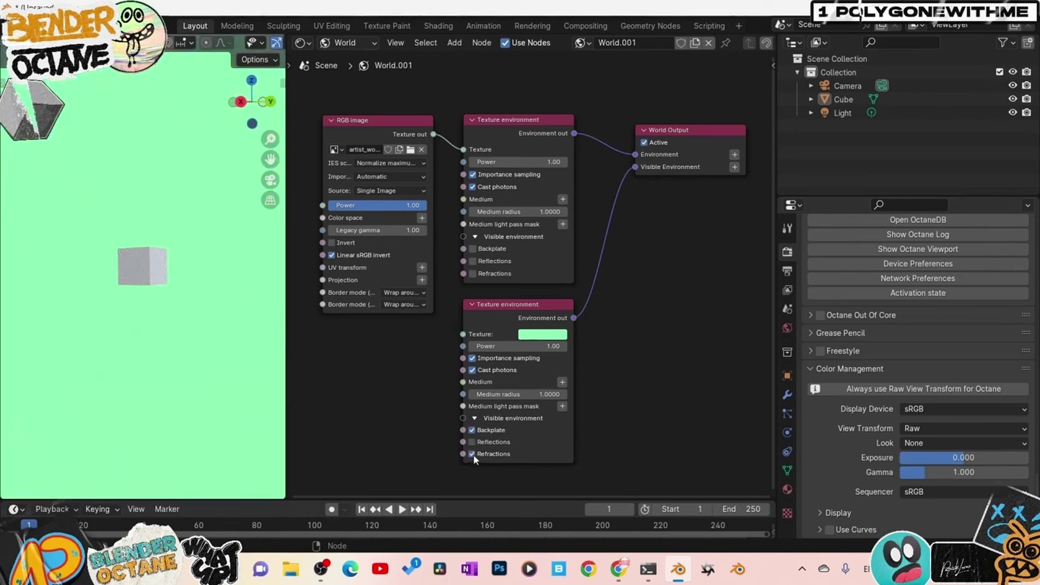
{"action": "left_click", "coordinate": [473, 443]}
{"action": "left_click", "coordinate": [505, 325]}
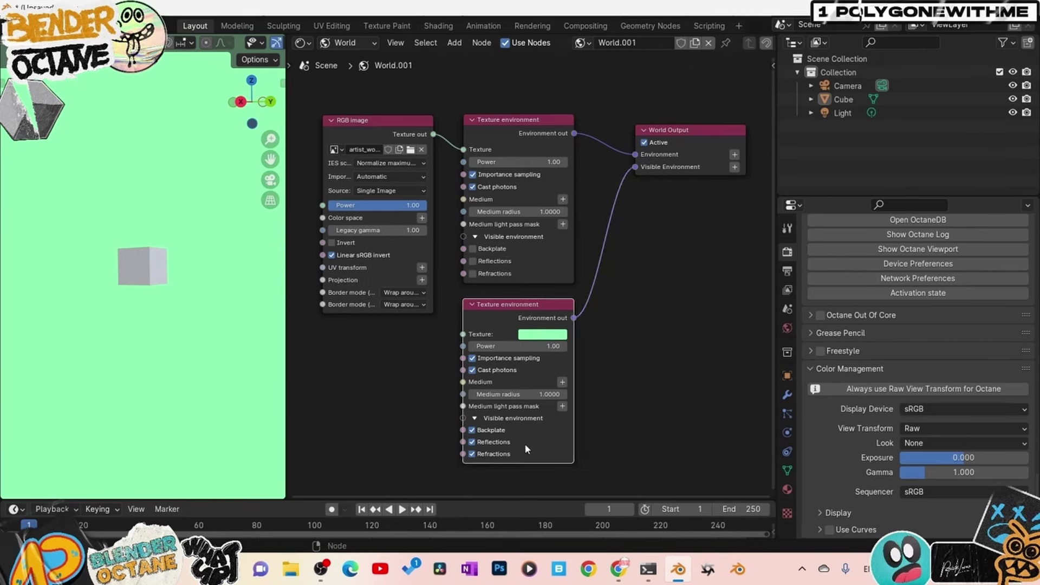
{"action": "left_click_drag", "start_coordinate": [525, 451], "coordinate": [577, 284]}
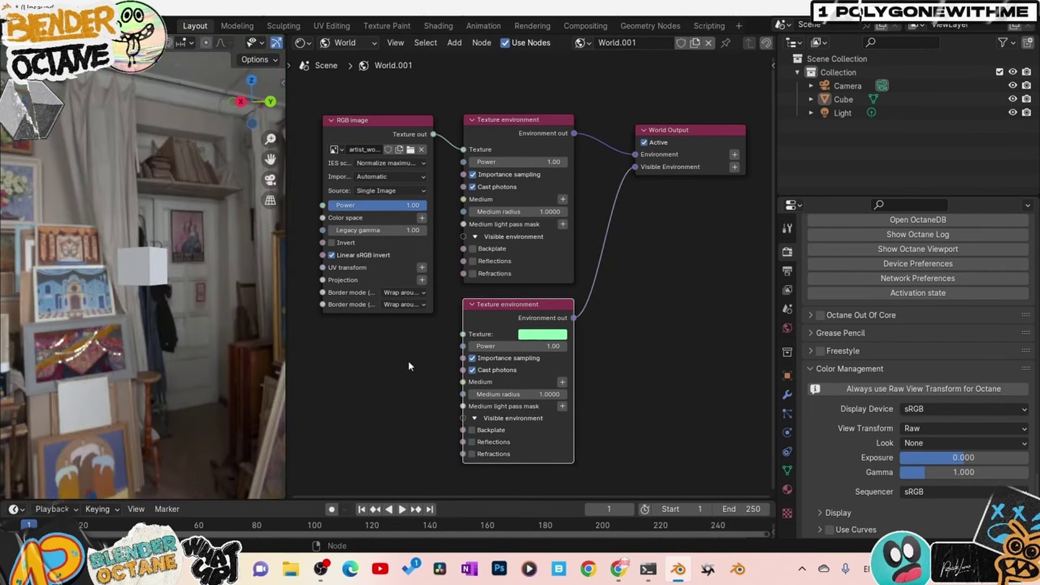
Detach the RGB image and its Texture environment node from the World Output and move them together beside the green environment node
{"action": "middle_click_drag", "start_coordinate": [409, 362], "coordinate": [441, 362]}
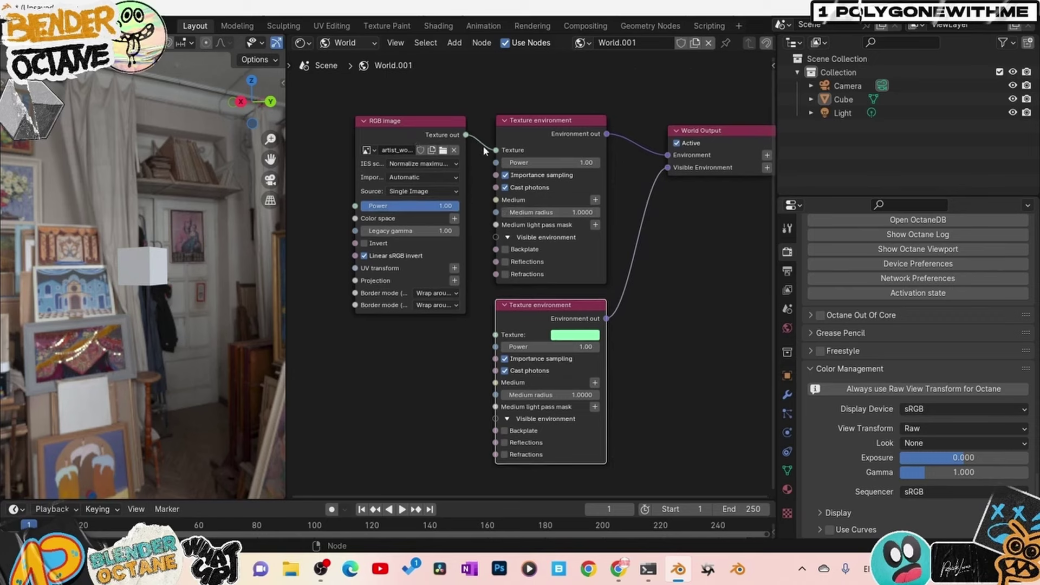
{"action": "left_click_drag", "start_coordinate": [372, 103], "coordinate": [557, 232]}
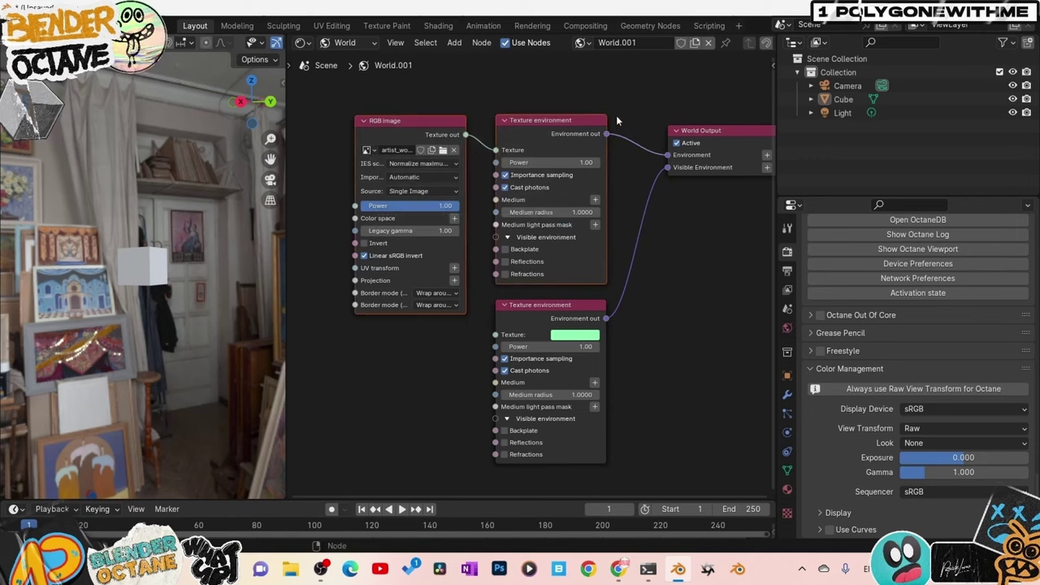
{"action": "key", "text": "g"}
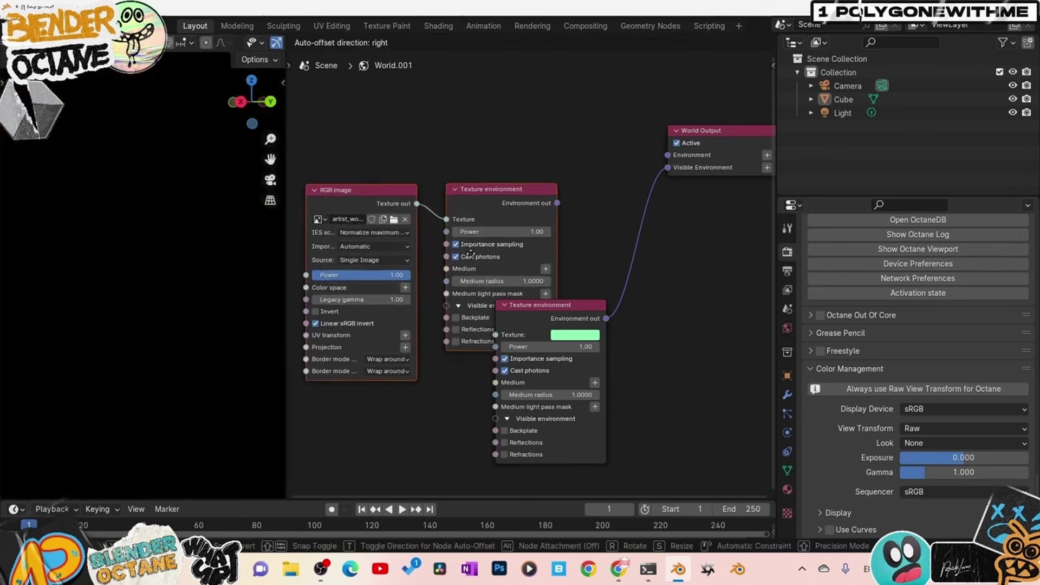
{"action": "left_click", "coordinate": [397, 328]}
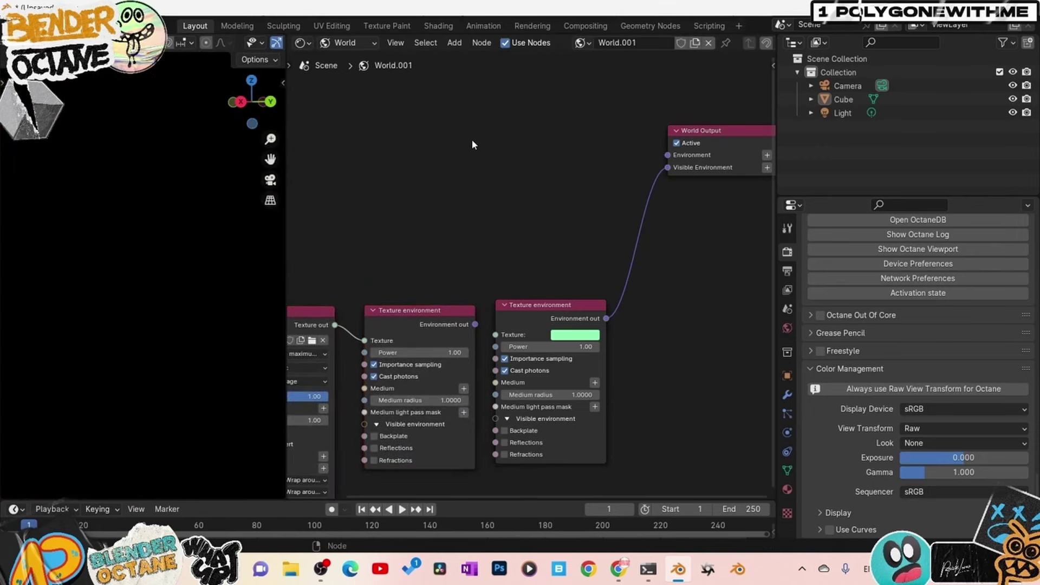
Add a Daylight environment node above the Texture environment nodes and connect it to the World Output's Environment input
{"action": "key", "text": "shift+a"}
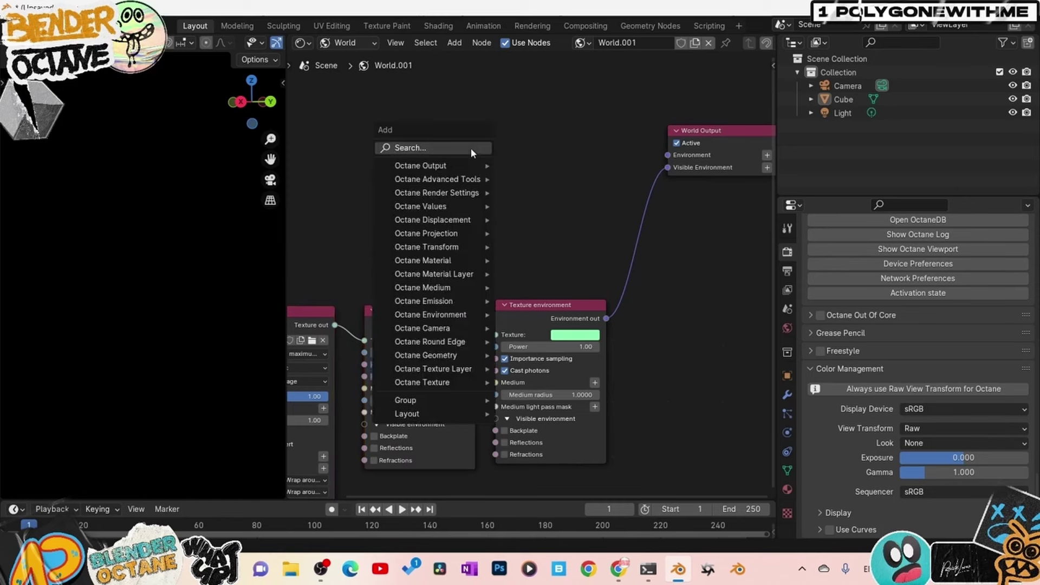
{"action": "mouse_move", "coordinate": [463, 321]}
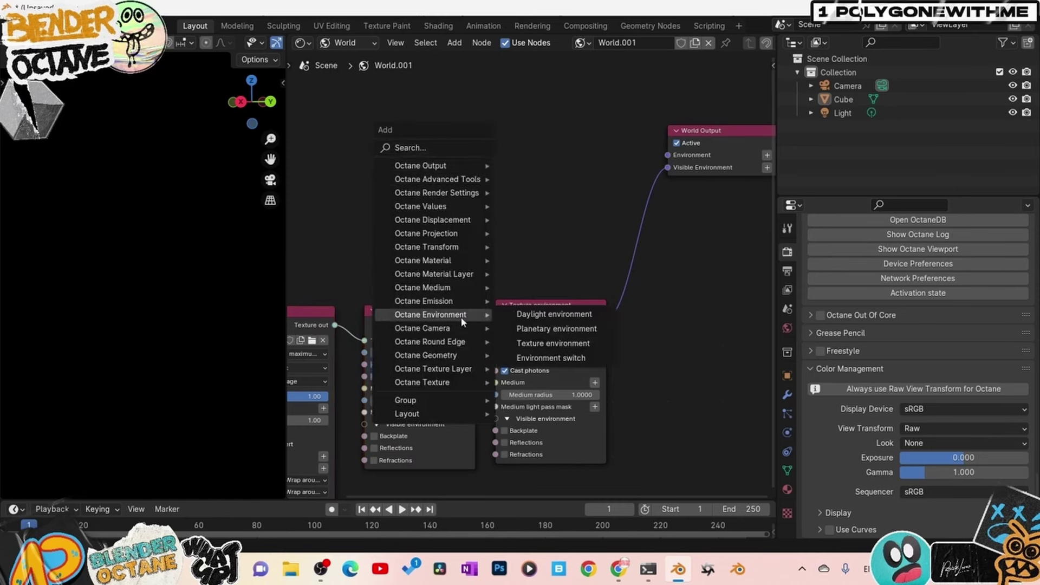
{"action": "left_click", "coordinate": [522, 314]}
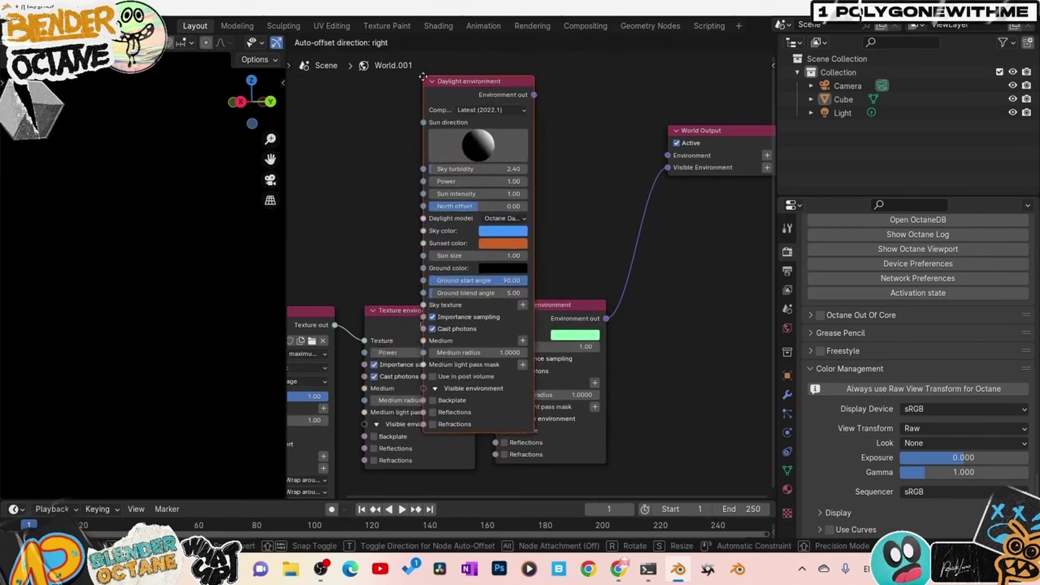
{"action": "left_click", "coordinate": [527, 142]}
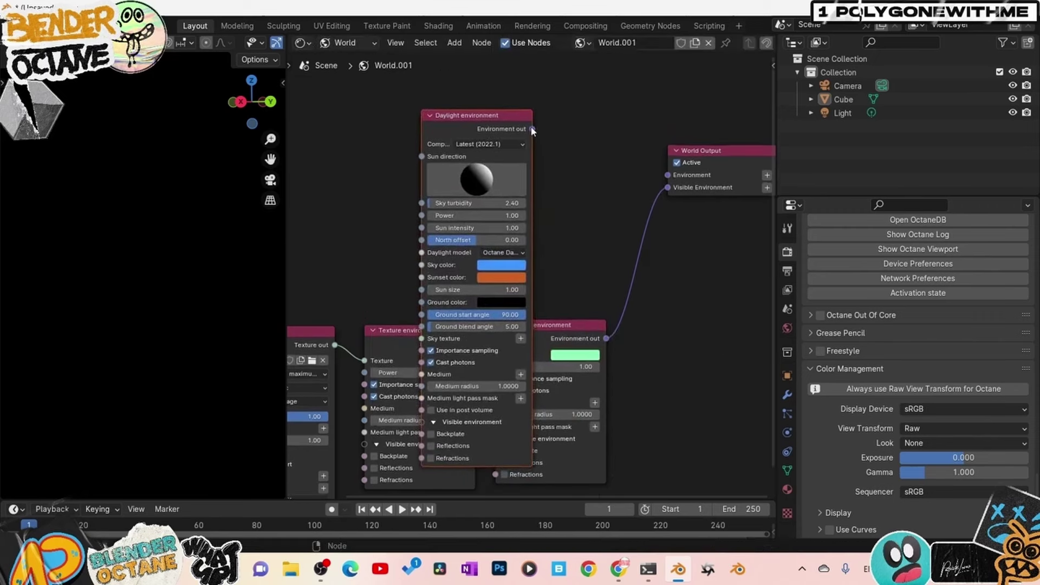
{"action": "left_click_drag", "start_coordinate": [601, 168], "coordinate": [668, 174]}
{"action": "middle_click_drag", "start_coordinate": [130, 223], "coordinate": [271, 254]}
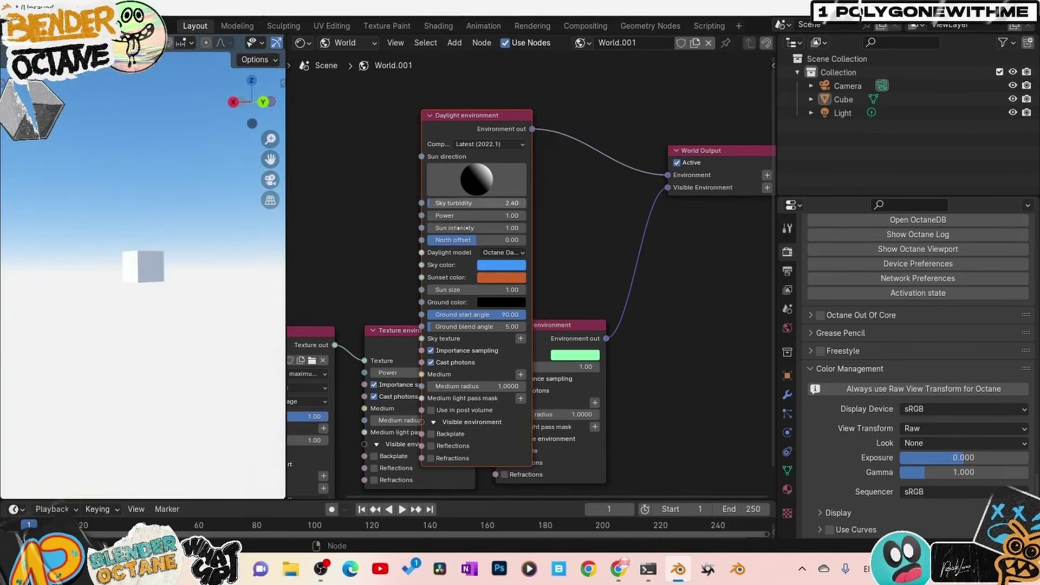
Move the Daylight environment node clear of the Texture environment nodes and widen it so its settings are readable
{"action": "left_click_drag", "start_coordinate": [499, 108], "coordinate": [555, 131]}
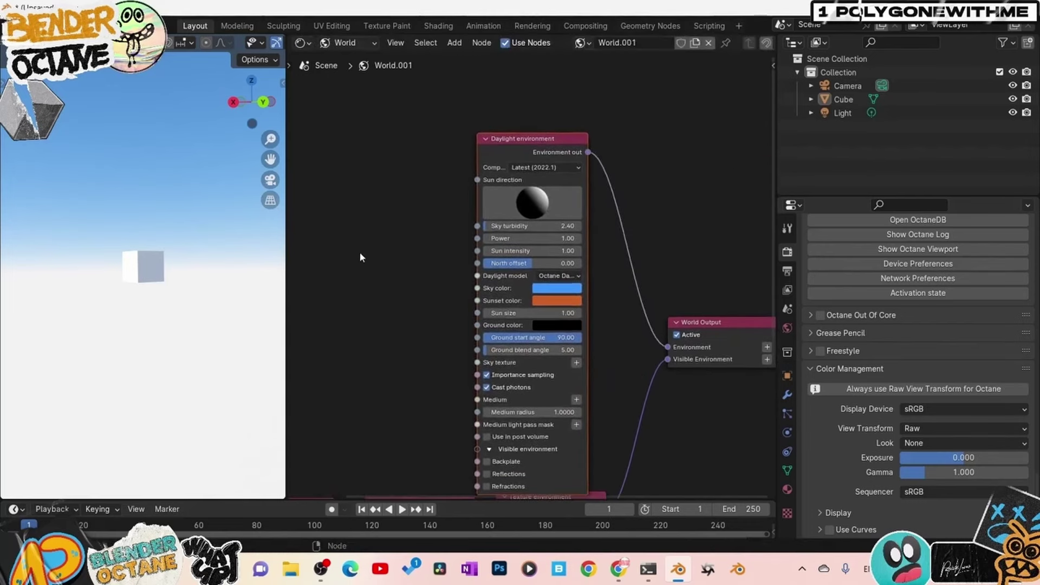
{"action": "scroll", "coordinate": [381, 249], "scroll_direction": "down", "scroll_amount": 3}
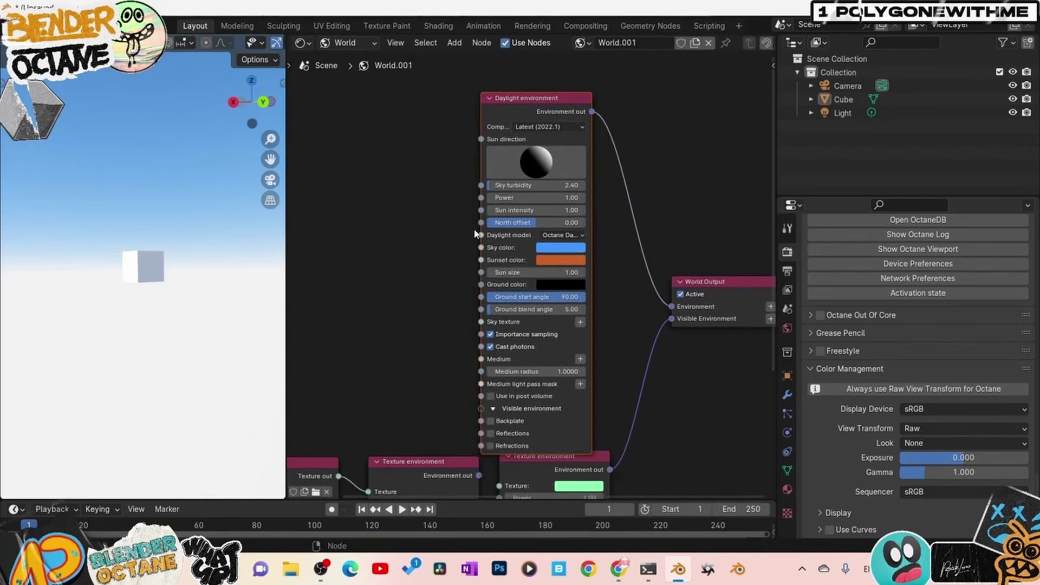
{"action": "left_click_drag", "start_coordinate": [480, 234], "coordinate": [423, 238]}
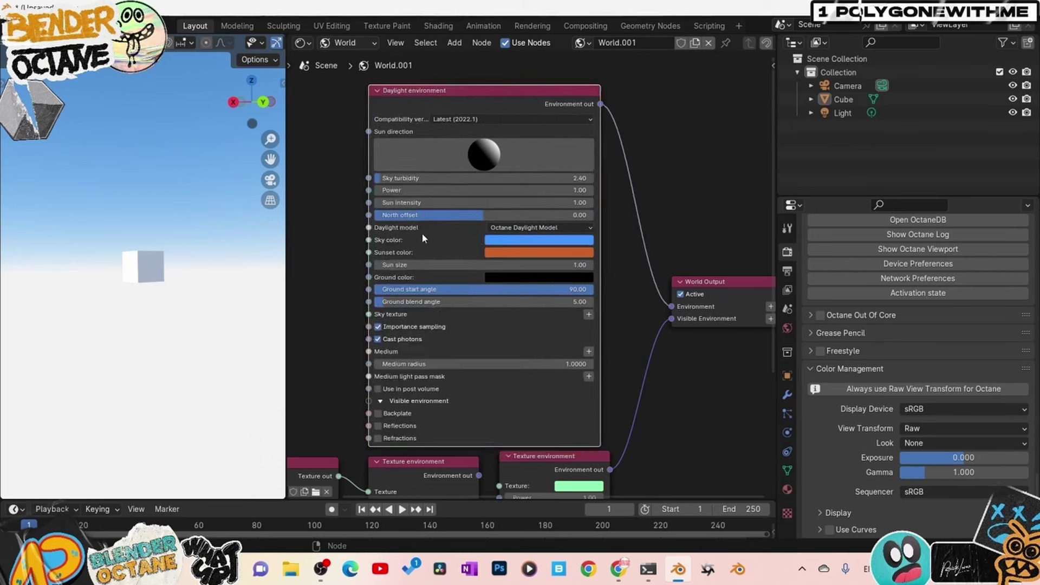
Set the Daylight environment's model to Nishita Daylight Model and its ground color to dark grey
{"action": "scroll", "coordinate": [404, 224], "scroll_direction": "up", "scroll_amount": 1}
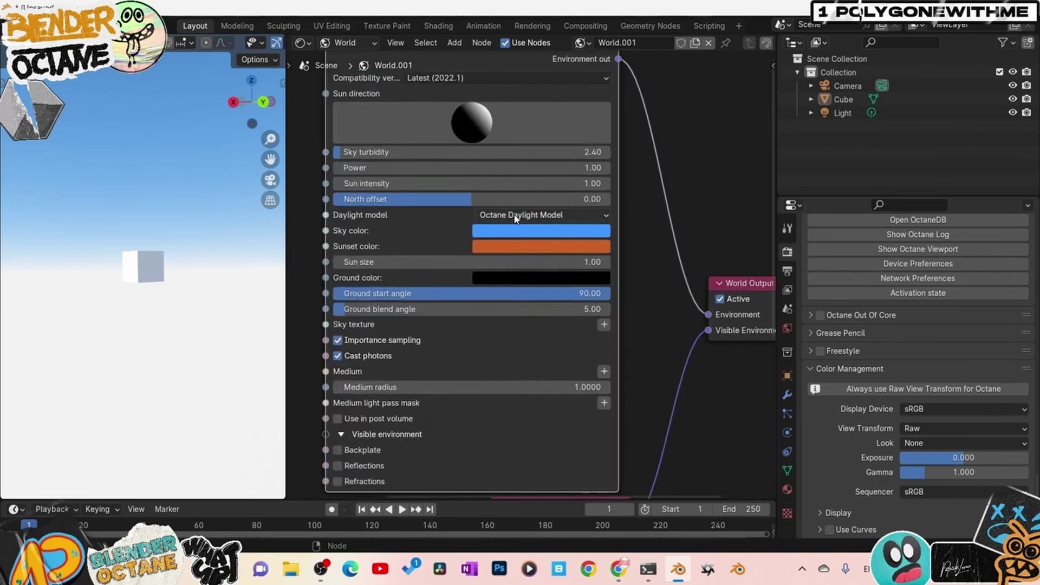
{"action": "left_click", "coordinate": [562, 217]}
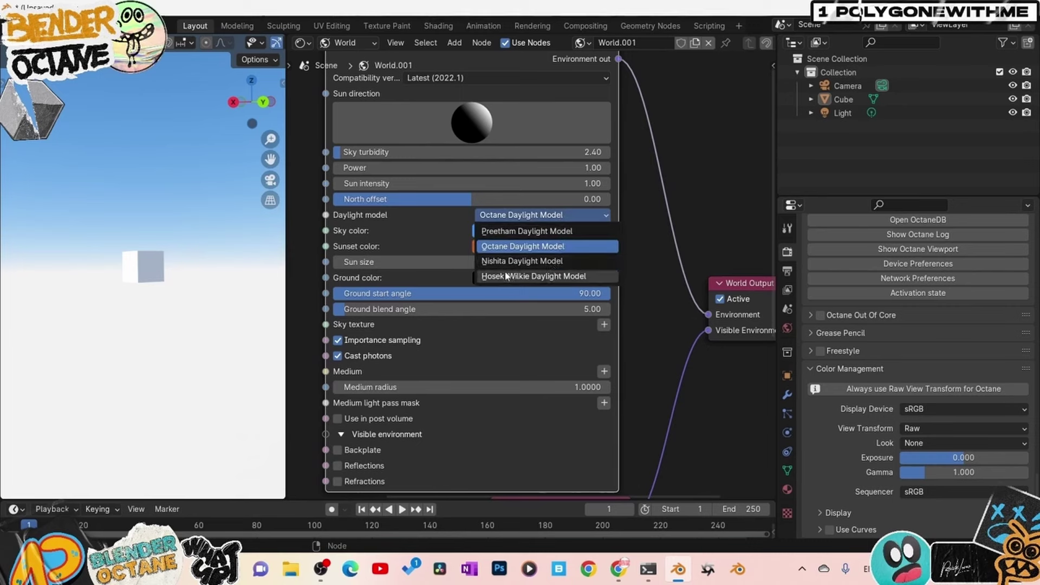
{"action": "left_click", "coordinate": [521, 262]}
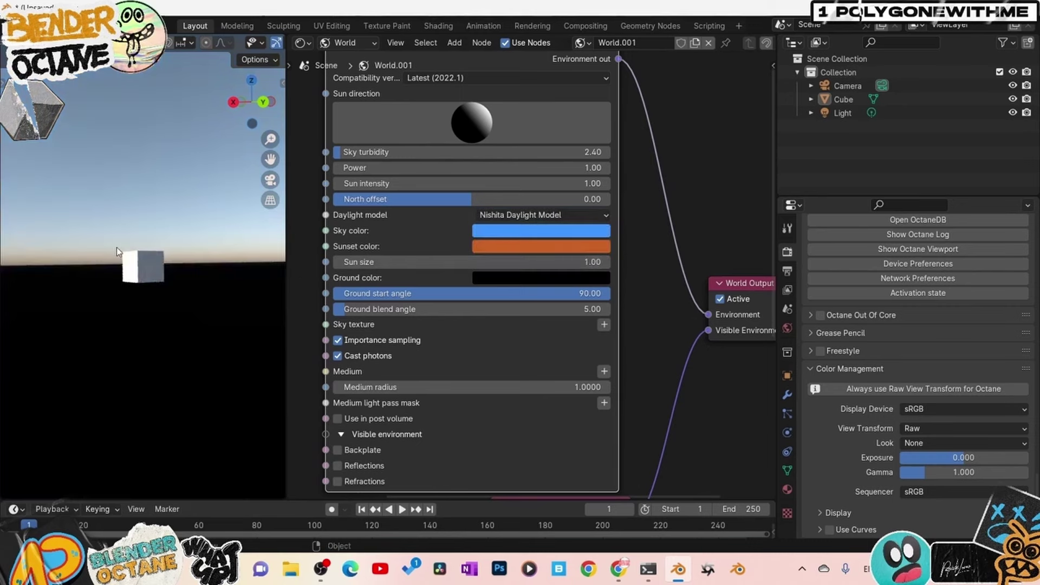
{"action": "left_click", "coordinate": [542, 277]}
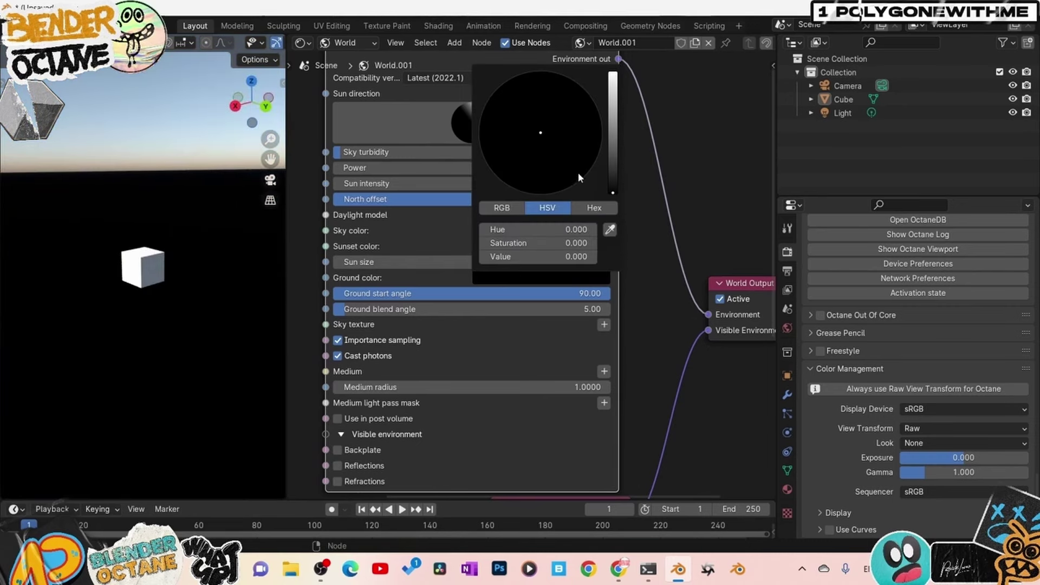
{"action": "left_click_drag", "start_coordinate": [611, 184], "coordinate": [611, 135]}
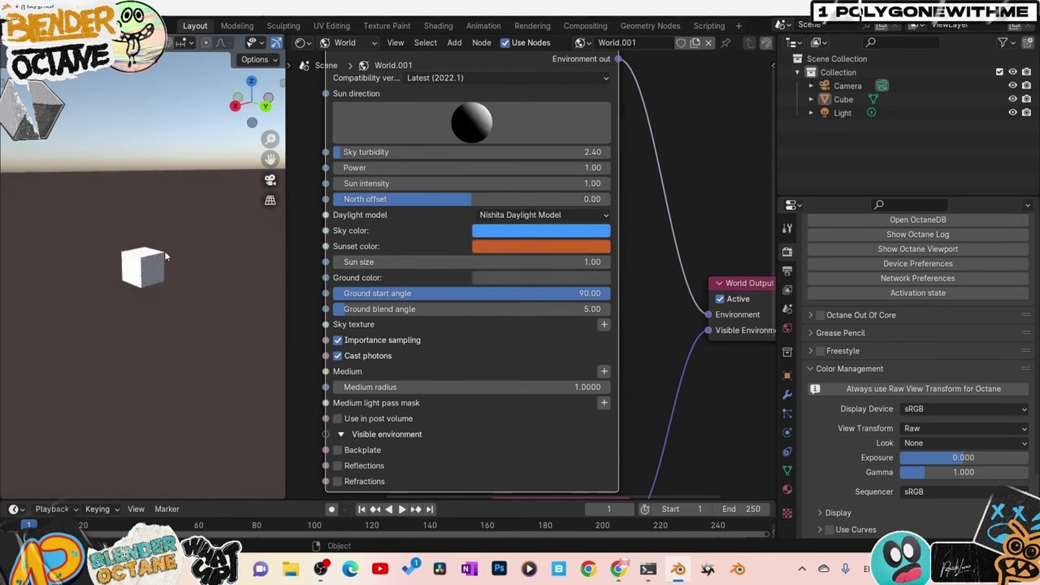
{"action": "middle_click_drag", "start_coordinate": [165, 256], "coordinate": [73, 247]}
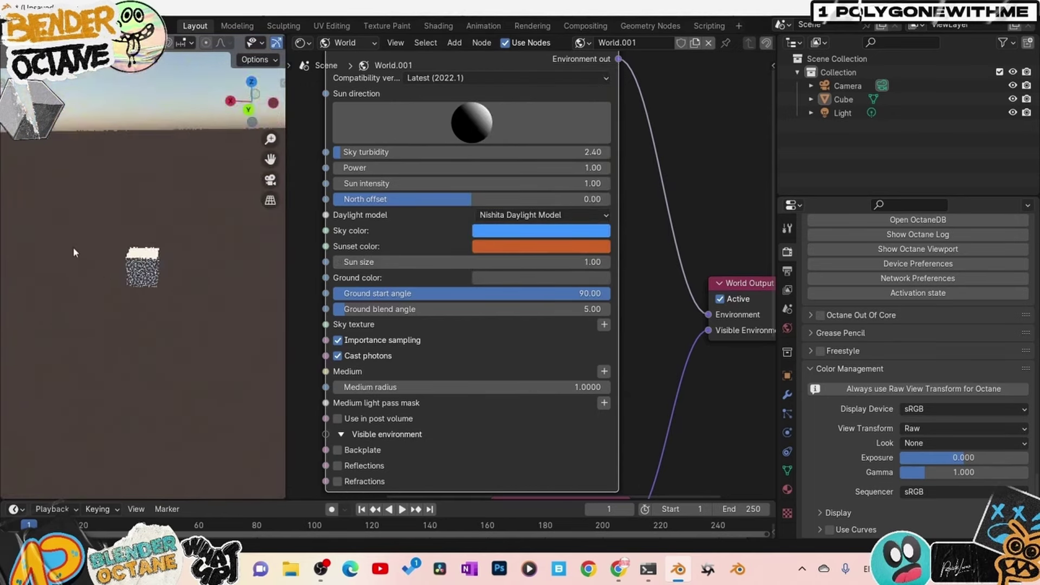
Try Backplate, Reflections and Refractions on the Daylight environment node, finishing with all three disabled
{"action": "scroll", "coordinate": [417, 375], "scroll_direction": "down", "scroll_amount": 3}
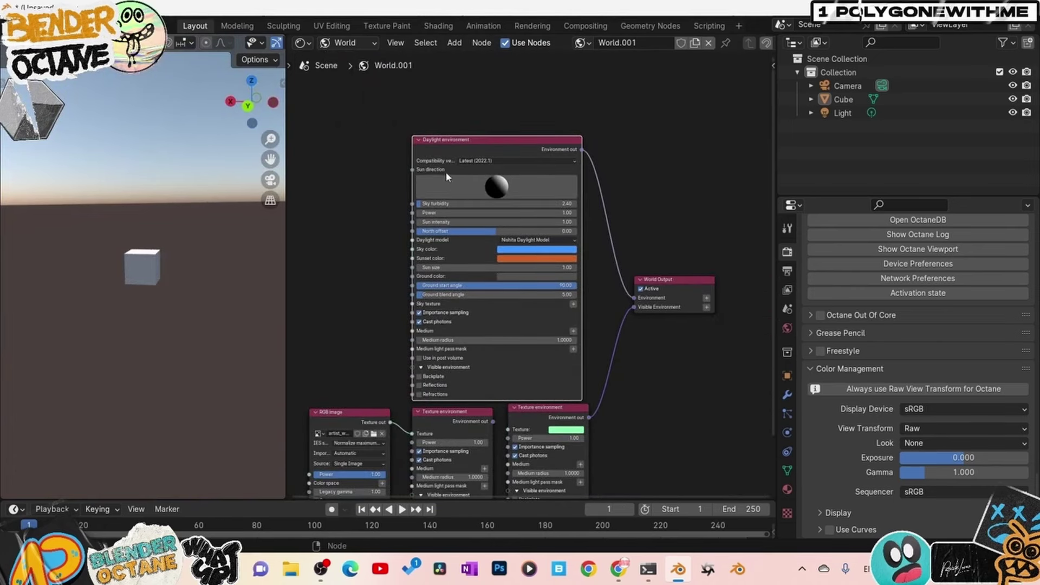
{"action": "scroll", "coordinate": [381, 466], "scroll_direction": "up", "scroll_amount": 2}
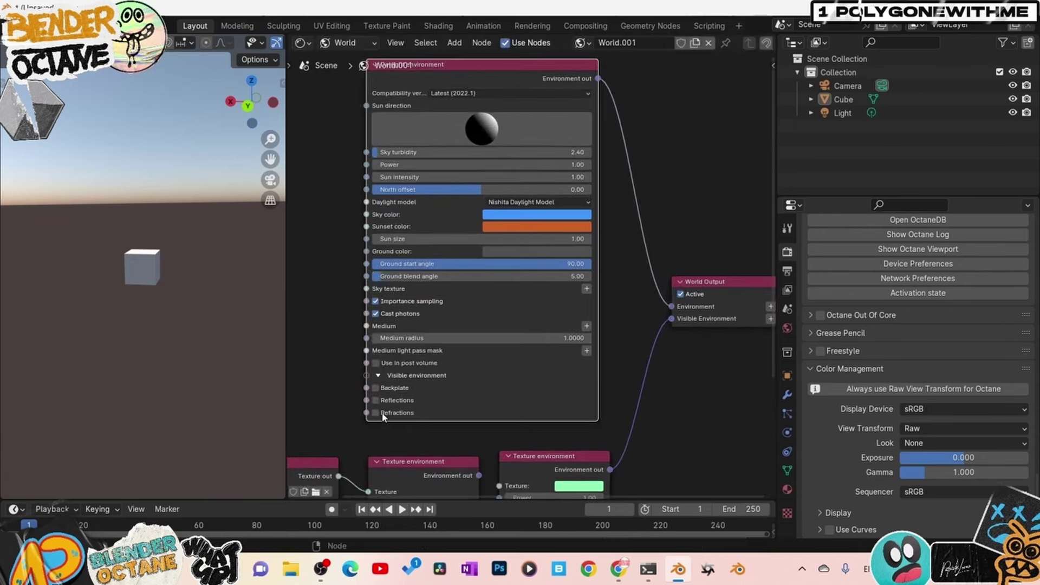
{"action": "left_click", "coordinate": [376, 388]}
{"action": "left_click", "coordinate": [377, 402]}
{"action": "left_click", "coordinate": [376, 413]}
{"action": "left_click_drag", "start_coordinate": [376, 390], "coordinate": [377, 414]}
Enable Backplate on the green Texture environment node and adjust the sun direction of the Daylight environment
{"action": "middle_click_drag", "start_coordinate": [615, 383], "coordinate": [562, 274]}
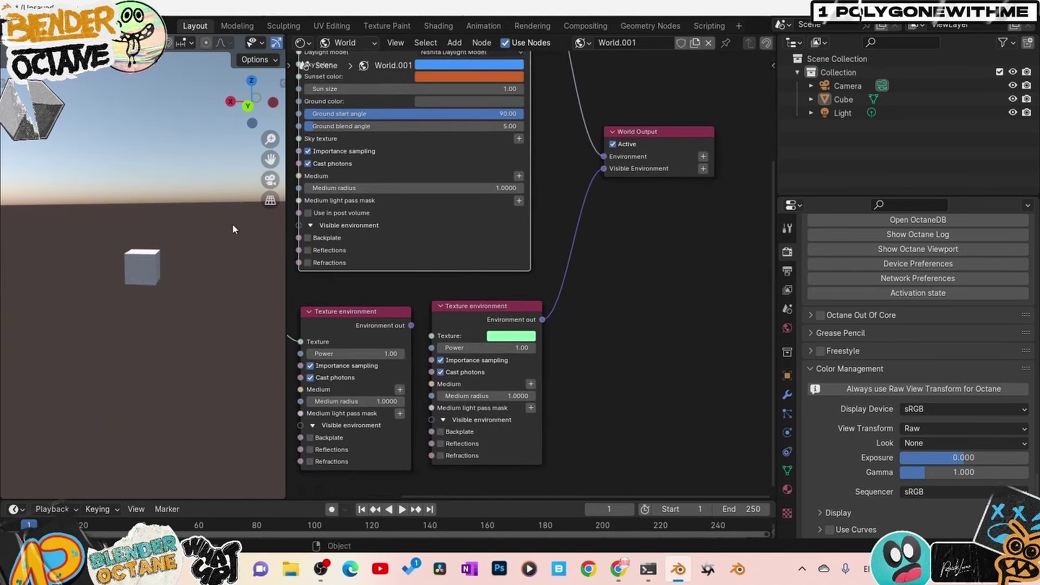
{"action": "left_click", "coordinate": [459, 433]}
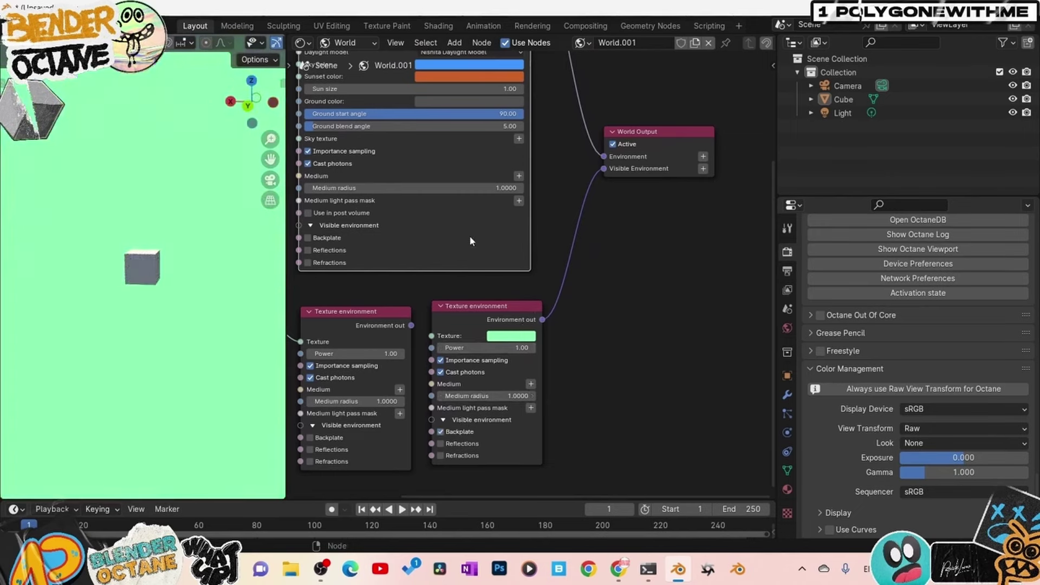
{"action": "scroll", "coordinate": [469, 241], "scroll_direction": "up", "scroll_amount": 8}
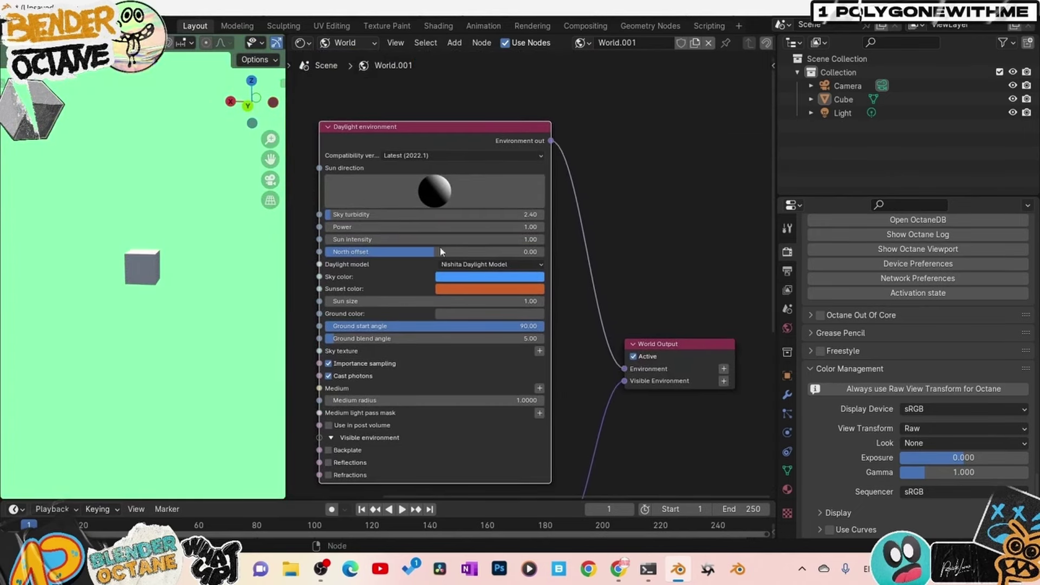
{"action": "mouse_move", "coordinate": [449, 195]}
{"action": "left_mouse_down"}
{"action": "mouse_move", "coordinate": [251, 181]}
{"action": "mouse_move", "coordinate": [296, 197]}
{"action": "mouse_move", "coordinate": [461, 200]}
{"action": "left_mouse_up"}
Add a mesh plane to the scene and scale it up into a large ground surface around the cube
{"action": "key", "text": "shift+a"}
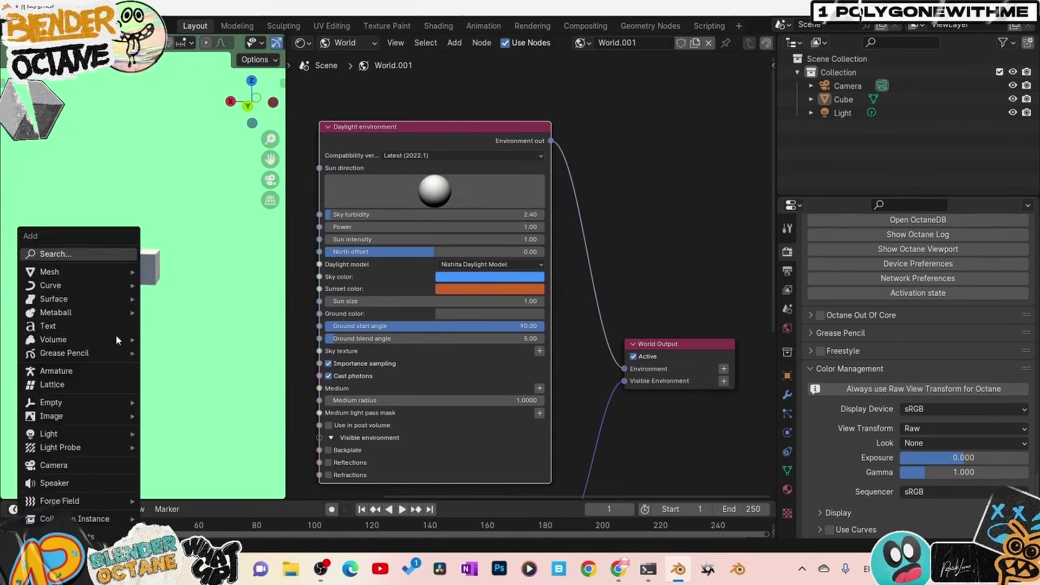
{"action": "left_click", "coordinate": [162, 271]}
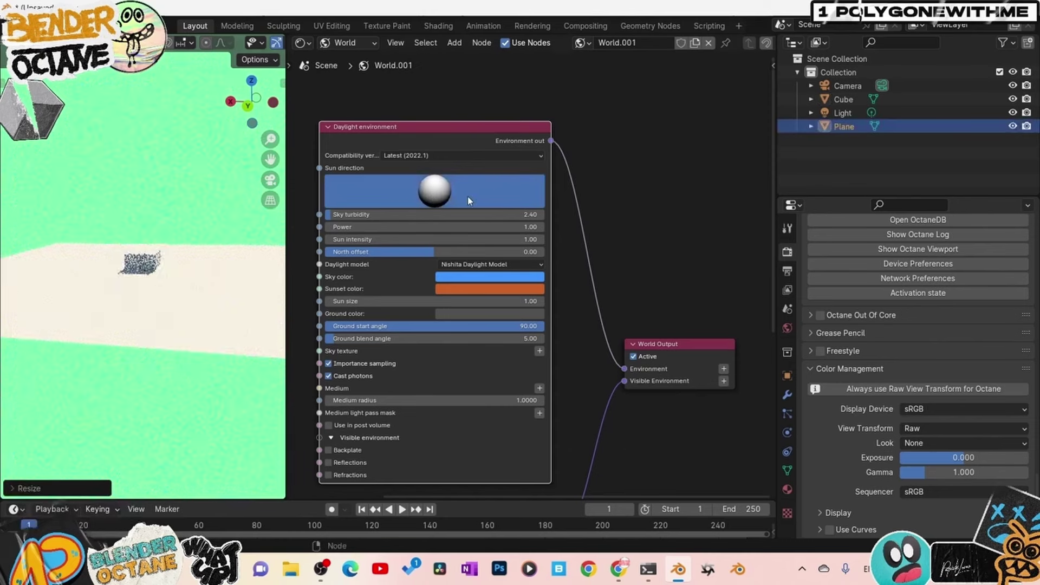
Try several sun directions on the Daylight environment node to move the cube's shadow across the plane
{"action": "left_click_drag", "start_coordinate": [489, 200], "coordinate": [677, 205]}
{"action": "mouse_move", "coordinate": [434, 176]}
{"action": "left_mouse_down"}
{"action": "mouse_move", "coordinate": [428, 187]}
{"action": "mouse_move", "coordinate": [477, 199]}
{"action": "mouse_move", "coordinate": [565, 193]}
{"action": "mouse_move", "coordinate": [289, 187]}
{"action": "mouse_move", "coordinate": [352, 204]}
{"action": "left_mouse_up"}
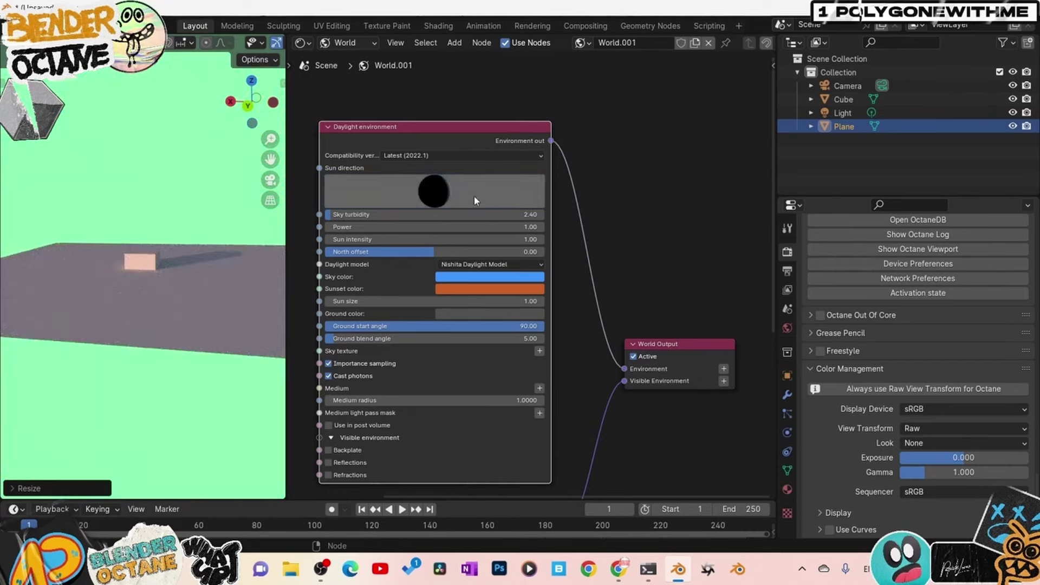
{"action": "left_click_drag", "start_coordinate": [474, 196], "coordinate": [3, 196]}
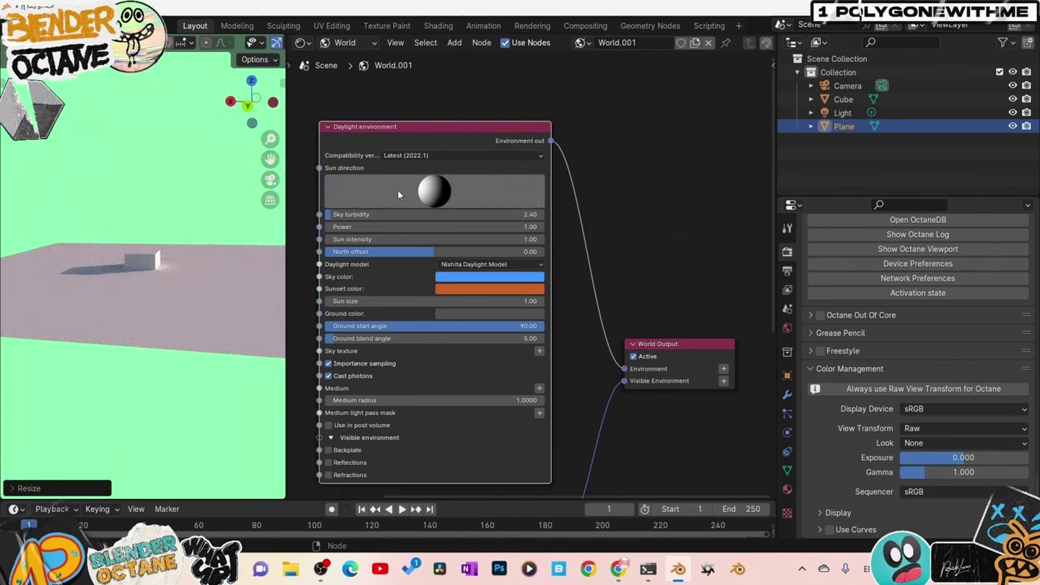
{"action": "left_click_drag", "start_coordinate": [399, 195], "coordinate": [531, 202]}
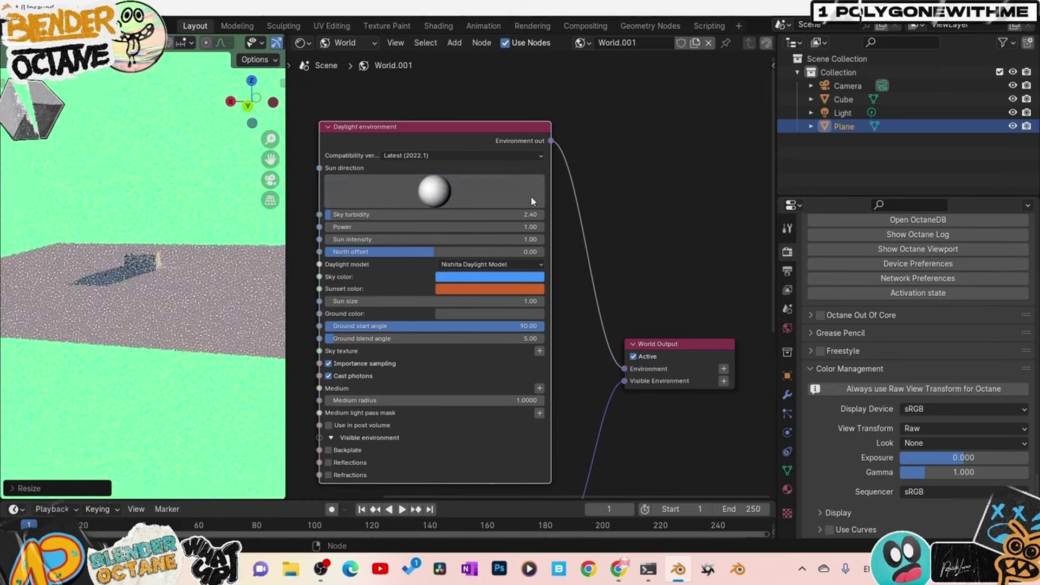
{"action": "left_click_drag", "start_coordinate": [400, 203], "coordinate": [456, 141]}
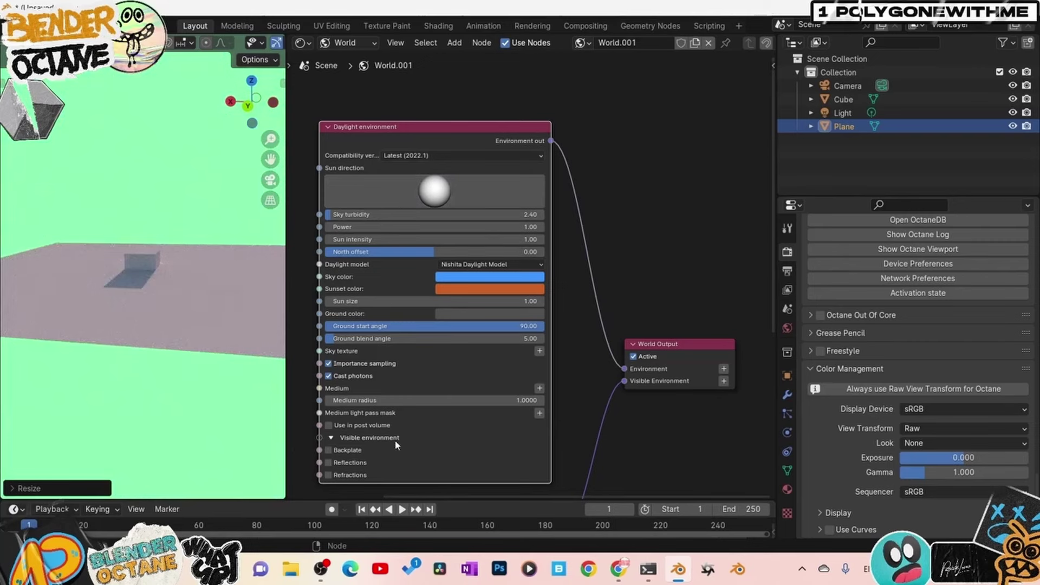
Delete the Daylight environment node and connect the HDRI's Texture environment node to the World Output's Environment input
{"action": "middle_click_drag", "start_coordinate": [684, 286], "coordinate": [677, 230]}
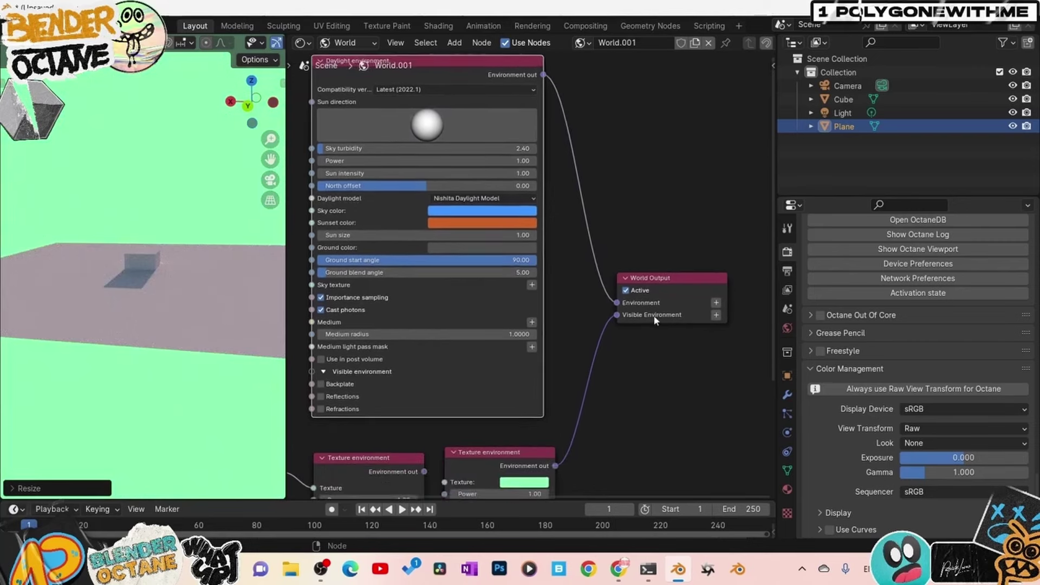
{"action": "scroll", "coordinate": [638, 348], "scroll_direction": "down", "scroll_amount": 1}
{"action": "scroll", "coordinate": [638, 348], "scroll_direction": "down", "scroll_amount": 4}
{"action": "middle_click_drag", "start_coordinate": [578, 355], "coordinate": [614, 357]}
{"action": "scroll", "coordinate": [567, 317], "scroll_direction": "up", "scroll_amount": 3}
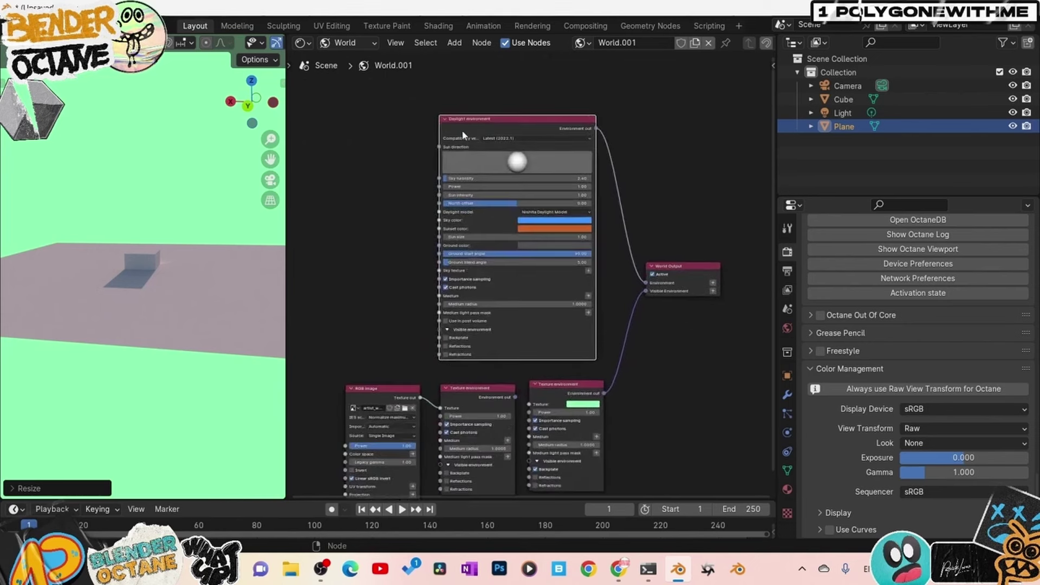
{"action": "key", "text": "x"}
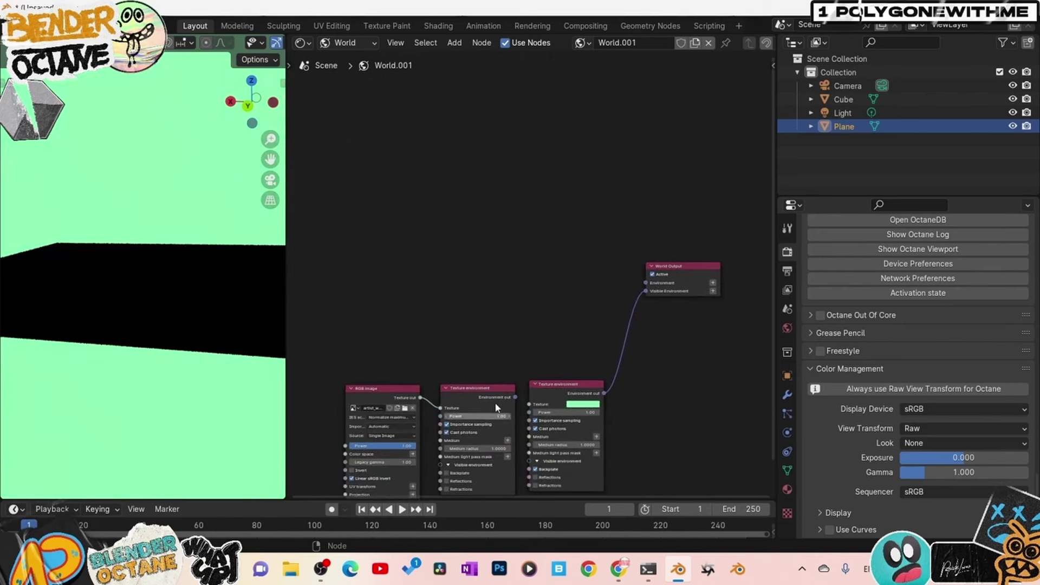
{"action": "left_click_drag", "start_coordinate": [515, 397], "coordinate": [646, 283]}
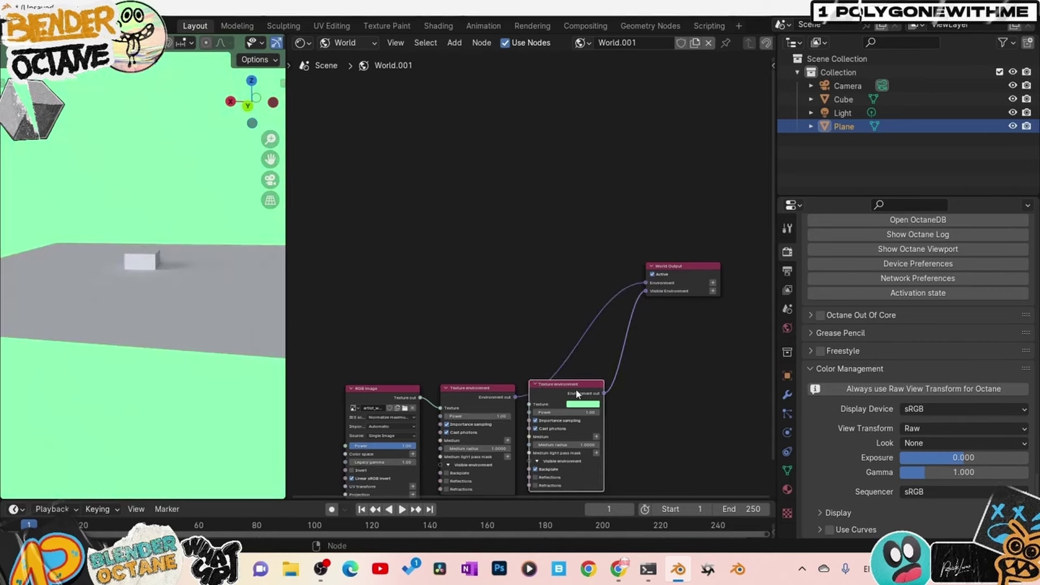
Delete the green Texture environment node and move the RGB image and remaining Texture environment nodes together
{"action": "key", "text": "x"}
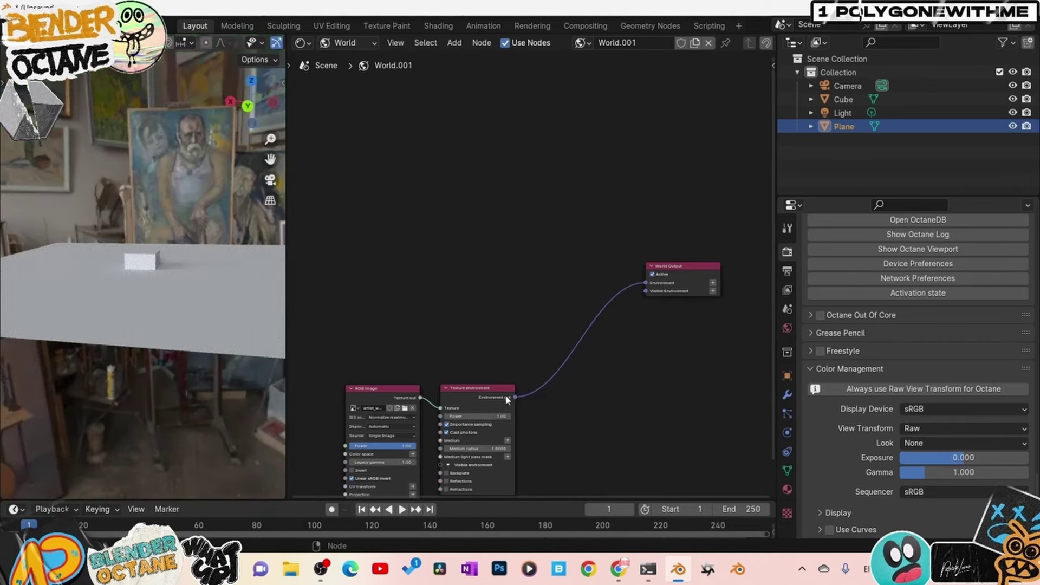
{"action": "left_click_drag", "start_coordinate": [349, 349], "coordinate": [499, 393]}
{"action": "key", "text": "g"}
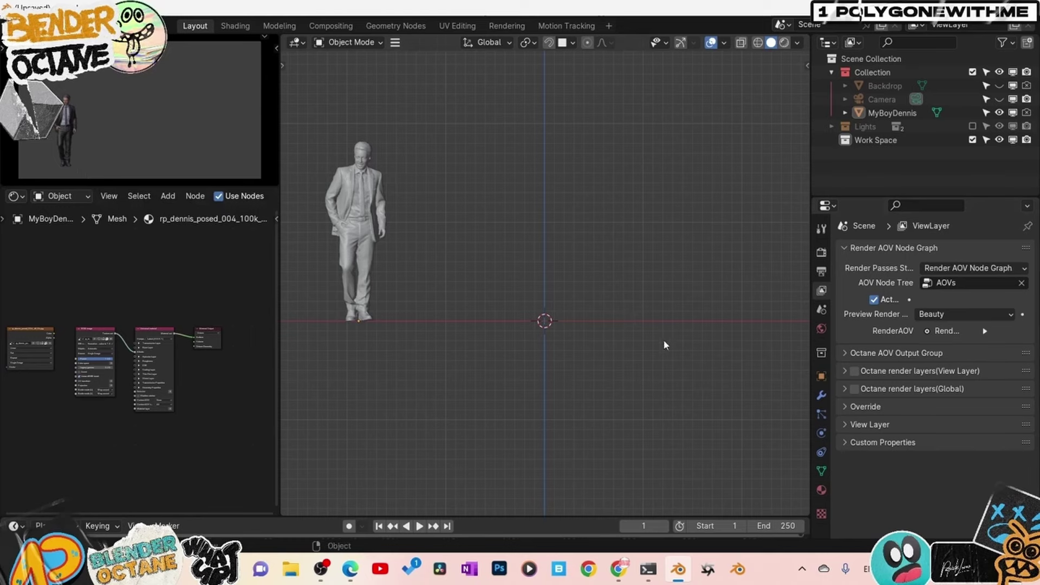
In the Blender scene with the suited character, look through the Shading and Modeling workspaces and view the Compositing node tree
{"action": "middle_click_drag", "start_coordinate": [665, 345], "coordinate": [510, 265]}
{"action": "scroll", "coordinate": [155, 293], "scroll_direction": "down", "scroll_amount": 1}
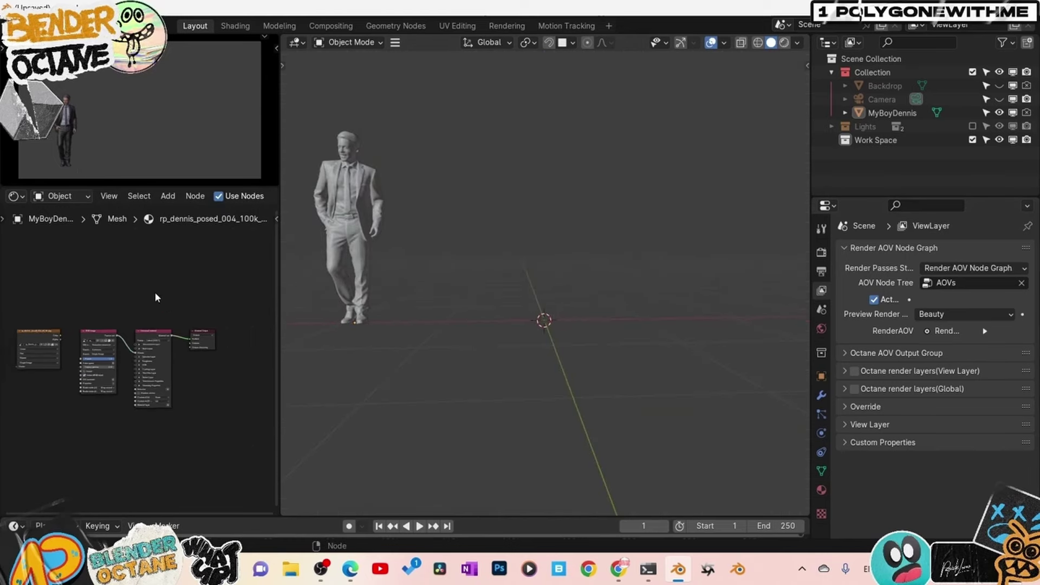
{"action": "scroll", "coordinate": [156, 297], "scroll_direction": "up", "scroll_amount": 2}
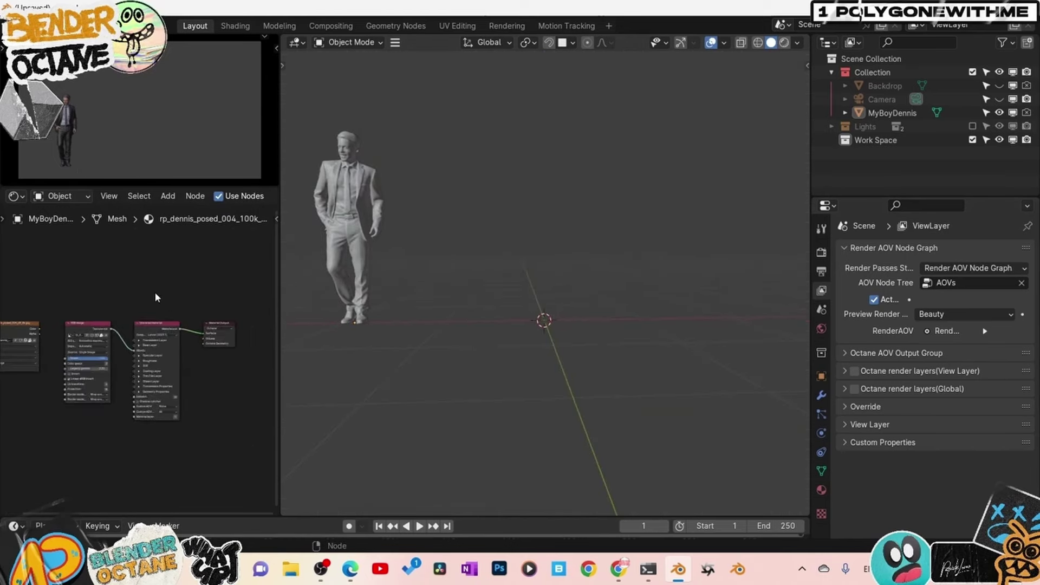
{"action": "left_click", "coordinate": [236, 27]}
{"action": "left_click", "coordinate": [286, 42]}
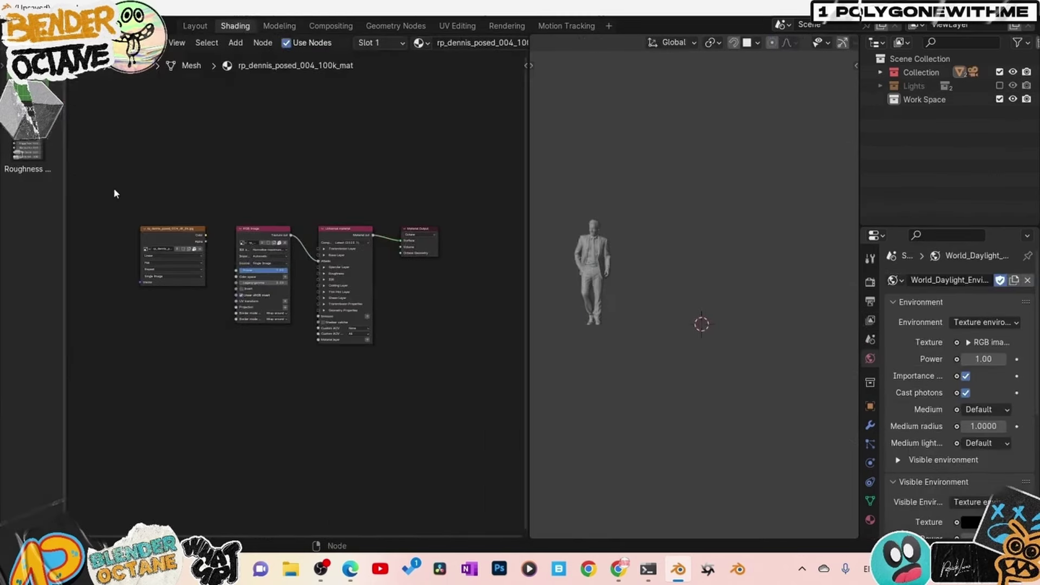
{"action": "left_click", "coordinate": [280, 26]}
{"action": "left_click", "coordinate": [327, 27]}
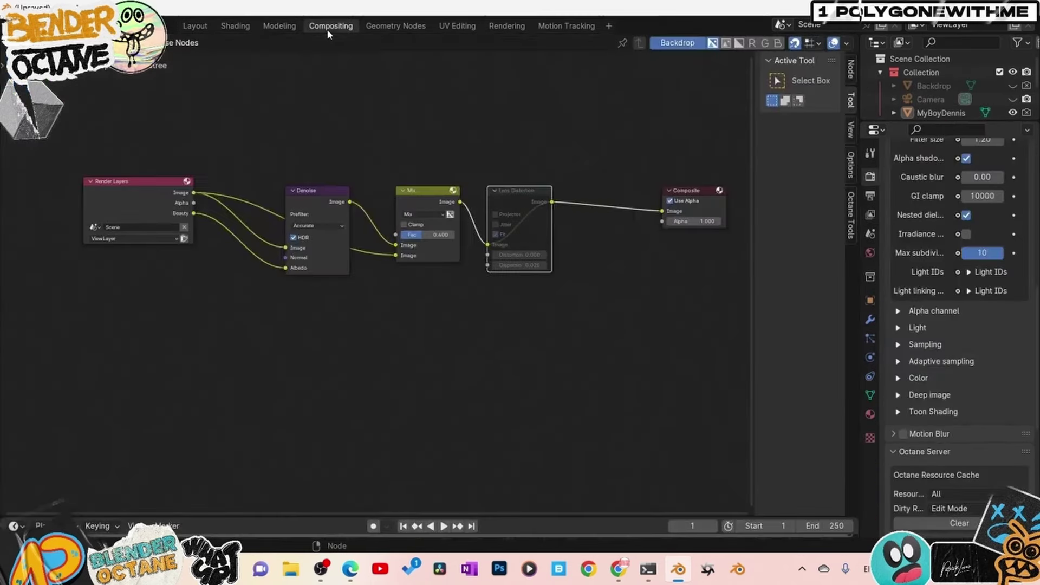
Look at the Geometry Nodes workspace and return to the suited character in the Layout workspace
{"action": "left_click", "coordinate": [385, 27]}
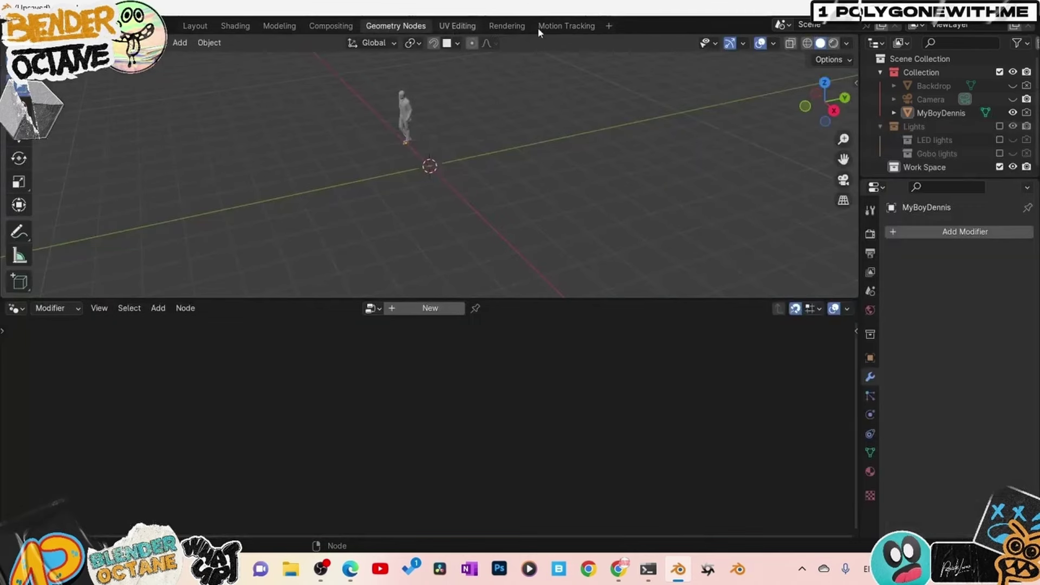
{"action": "left_click", "coordinate": [201, 25]}
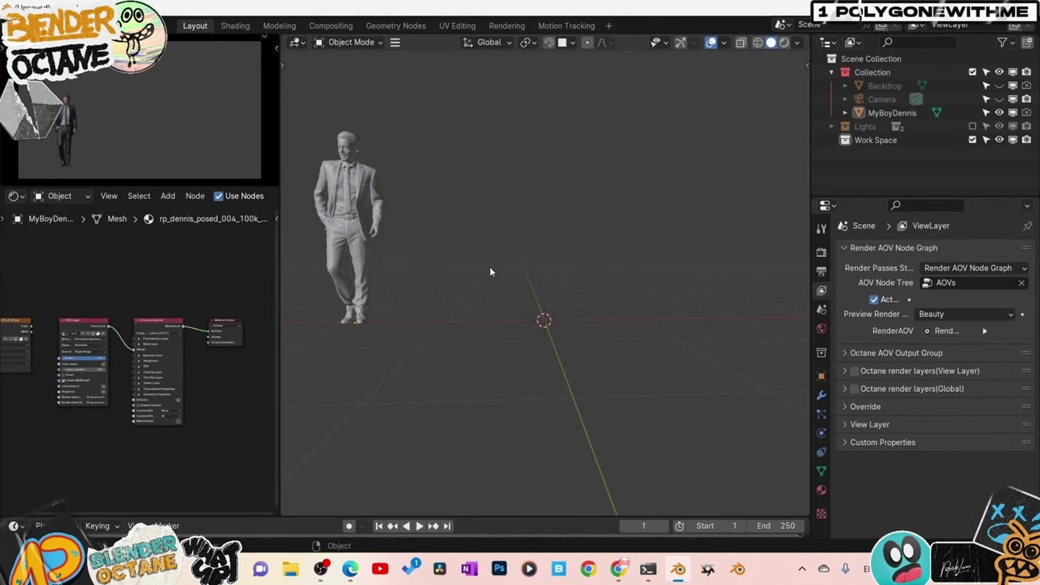
{"action": "middle_click_drag", "start_coordinate": [490, 268], "coordinate": [528, 274]}
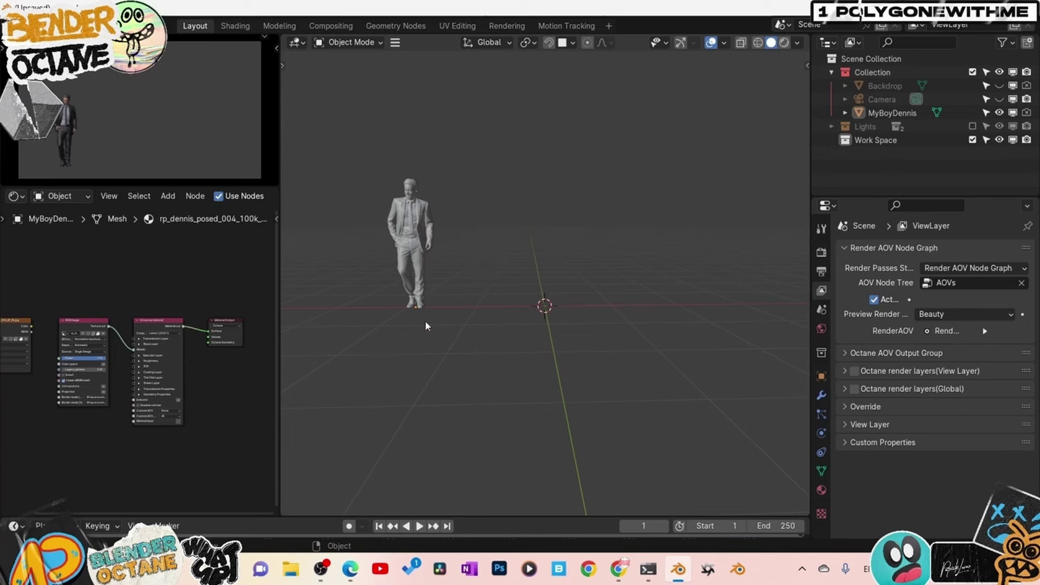
Search the add-on preferences for "oct" and try to enable the 3D View: Octane Tools add-on
{"action": "left_click", "coordinate": [51, 25]}
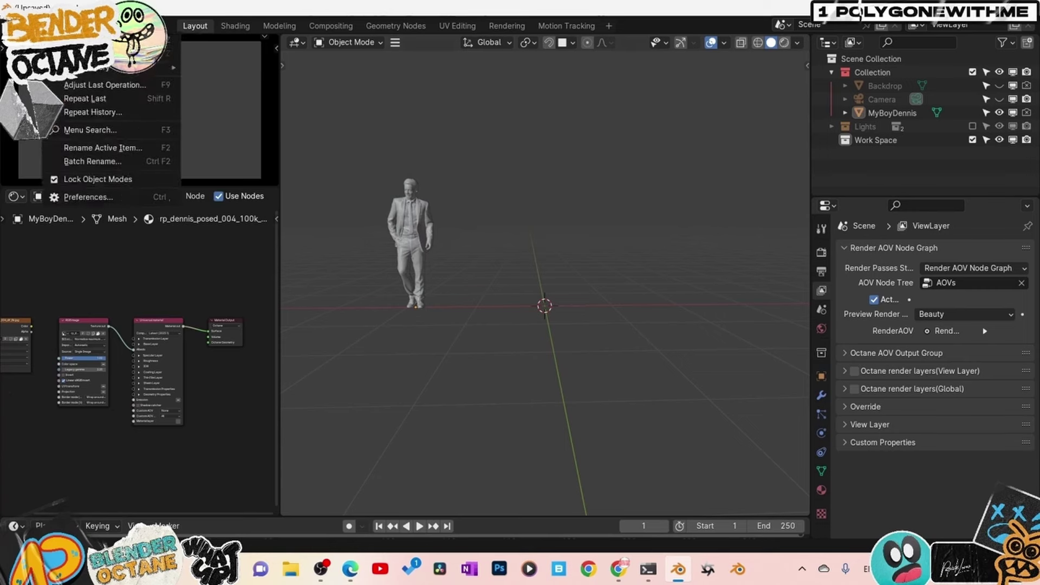
{"action": "left_click", "coordinate": [90, 197]}
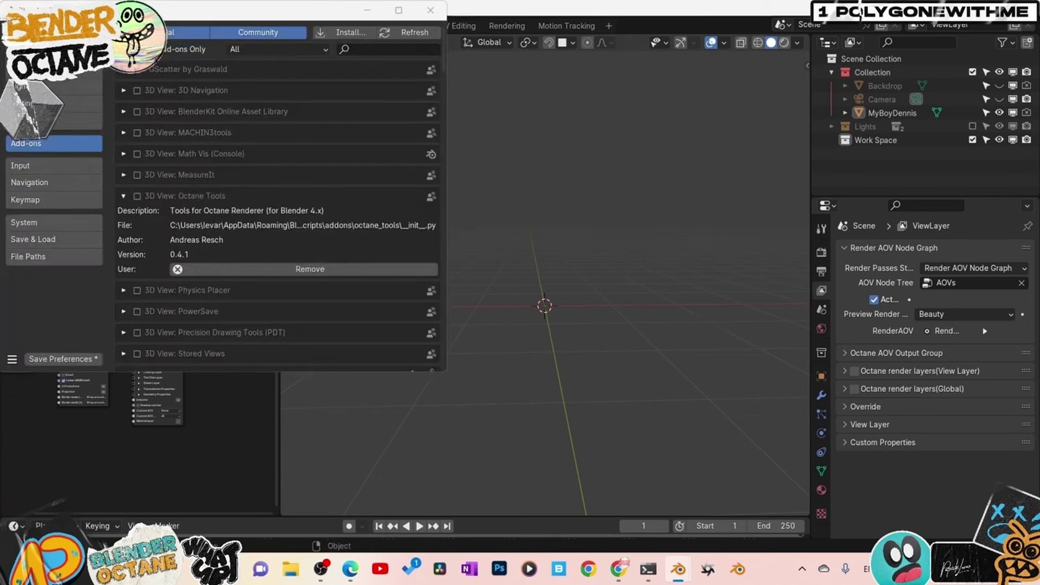
{"action": "left_click", "coordinate": [390, 49]}
{"action": "type", "text": "oct"}
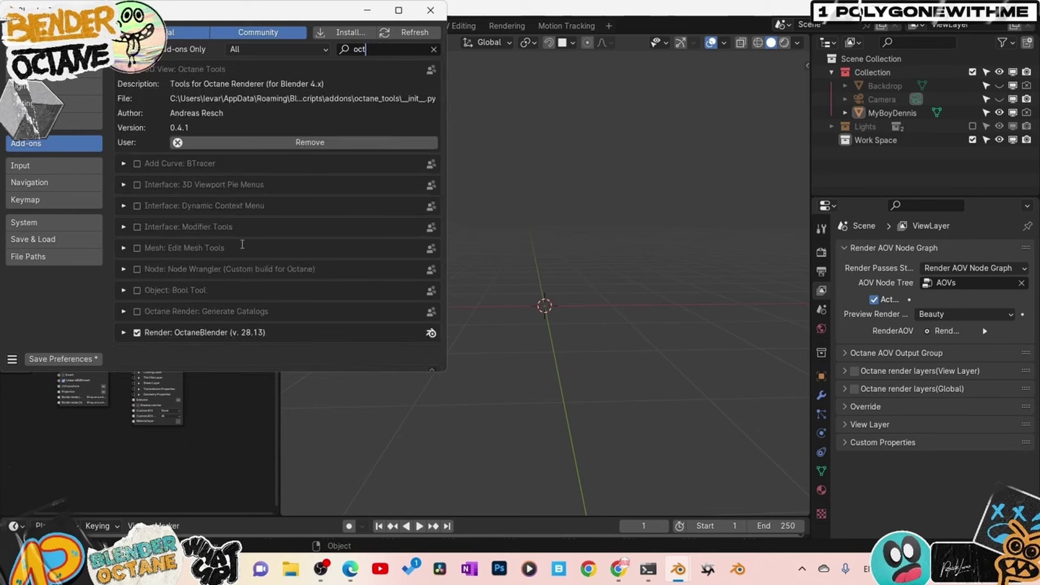
{"action": "left_click", "coordinate": [137, 70]}
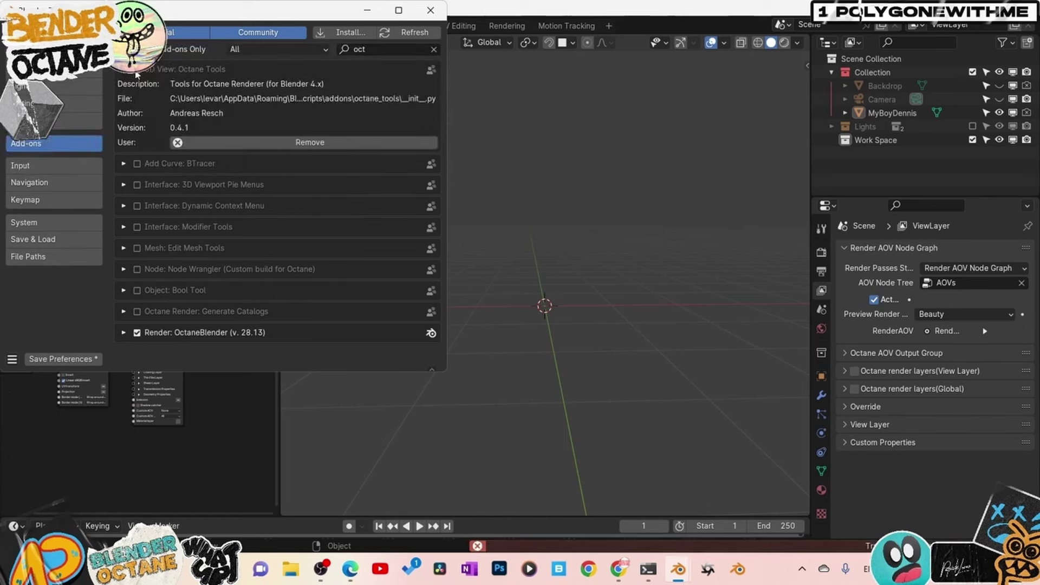
{"action": "left_click", "coordinate": [124, 71]}
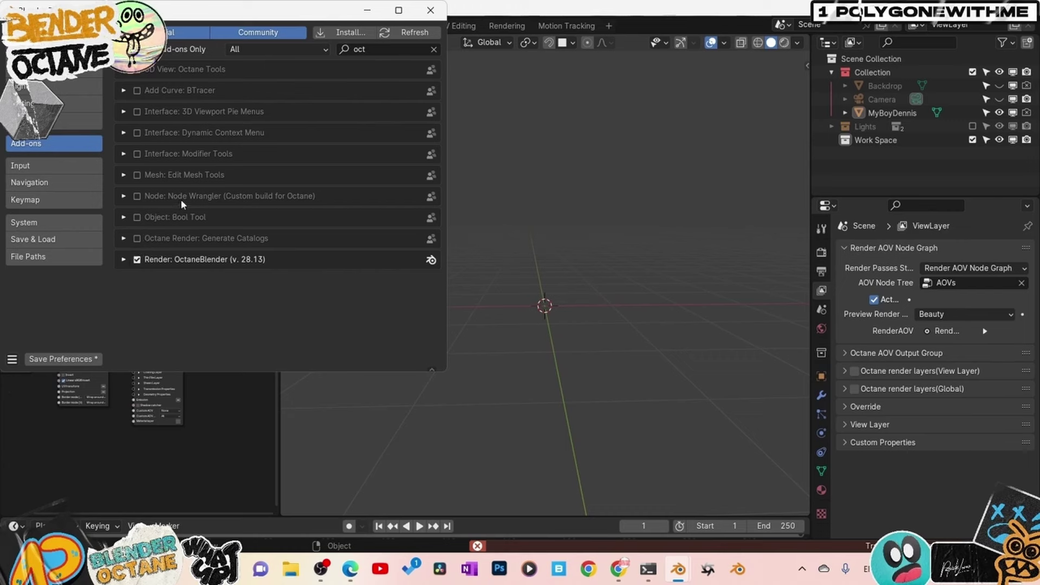
Enable the Node Wrangler (Custom build for Octane) add-on and look over its details
{"action": "left_click", "coordinate": [137, 196]}
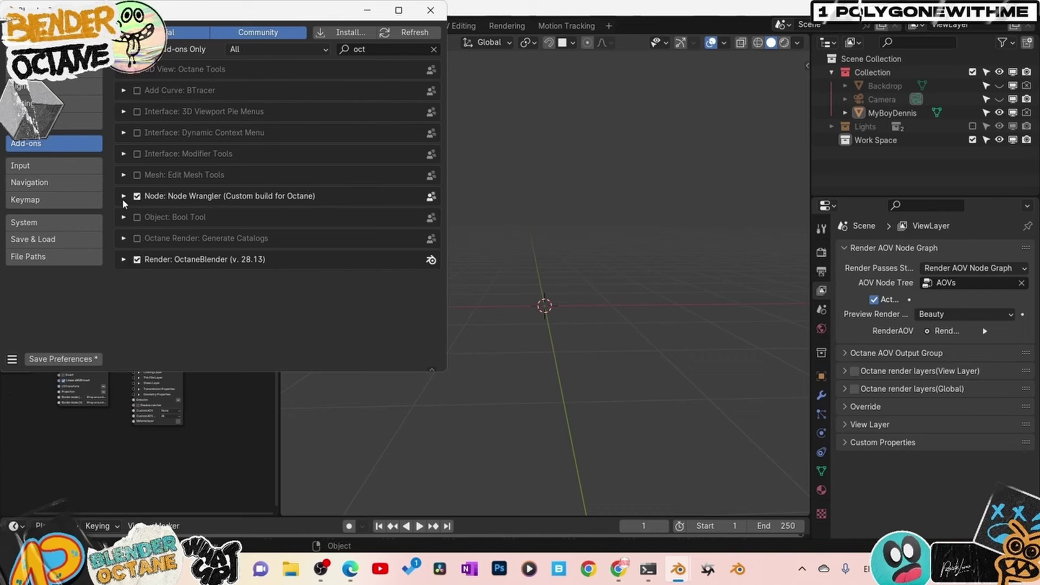
{"action": "left_click", "coordinate": [122, 197]}
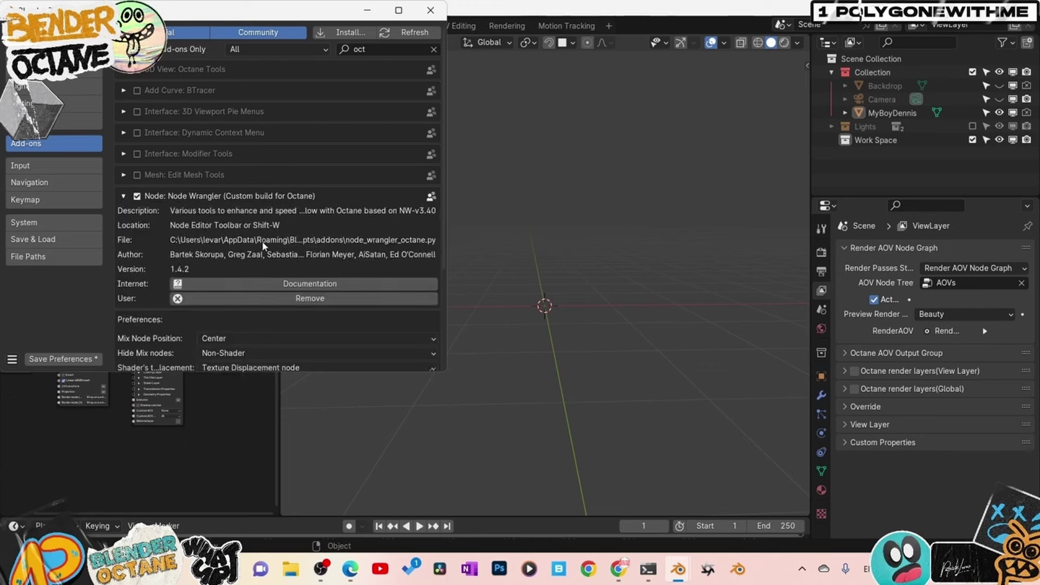
{"action": "left_click", "coordinate": [123, 196]}
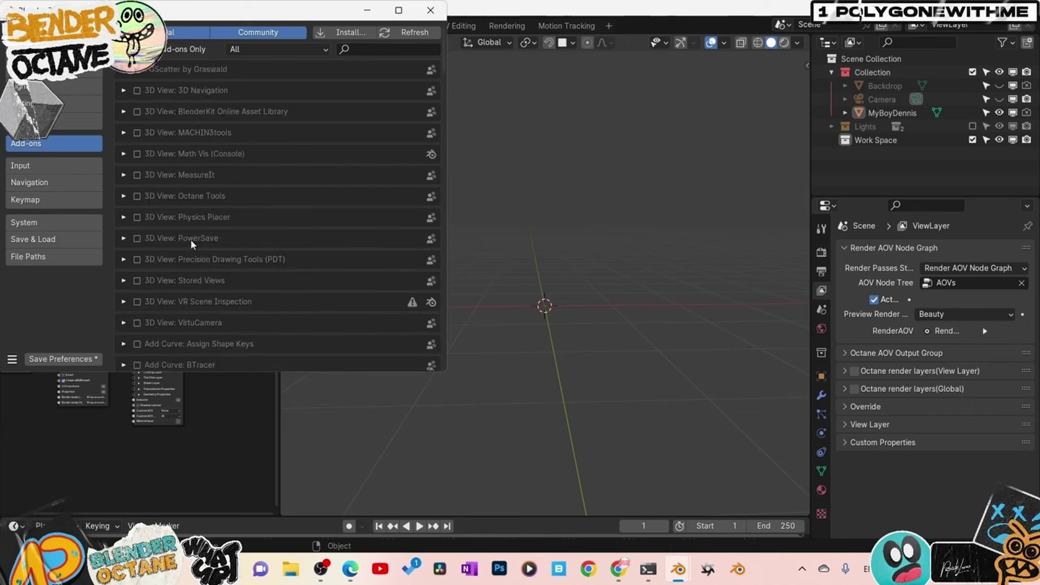
Enable the 3D View: PowerSave add-on, look through its preferences and close the Preferences window
{"action": "left_click", "coordinate": [124, 239]}
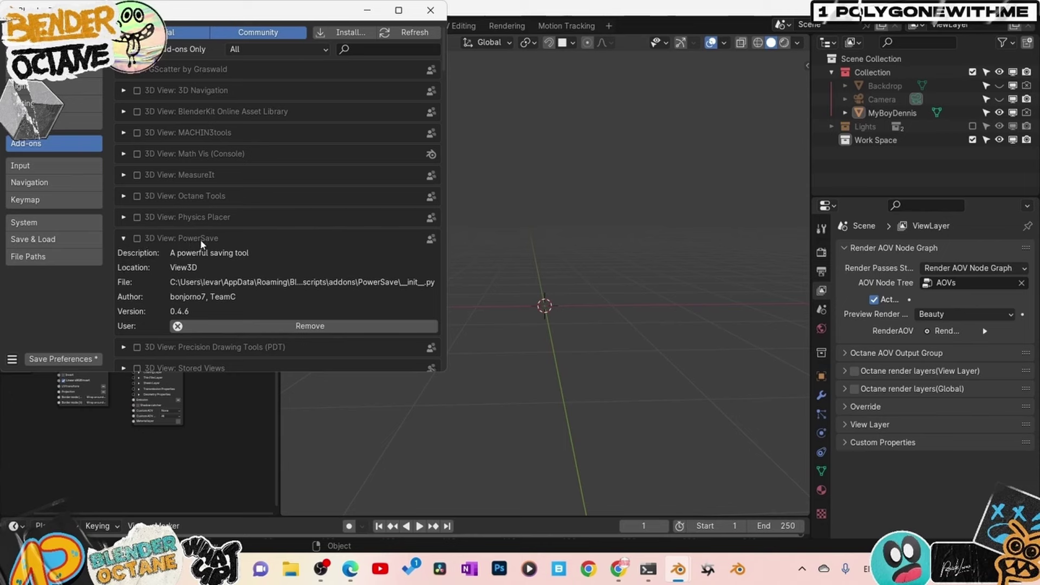
{"action": "left_click", "coordinate": [138, 238]}
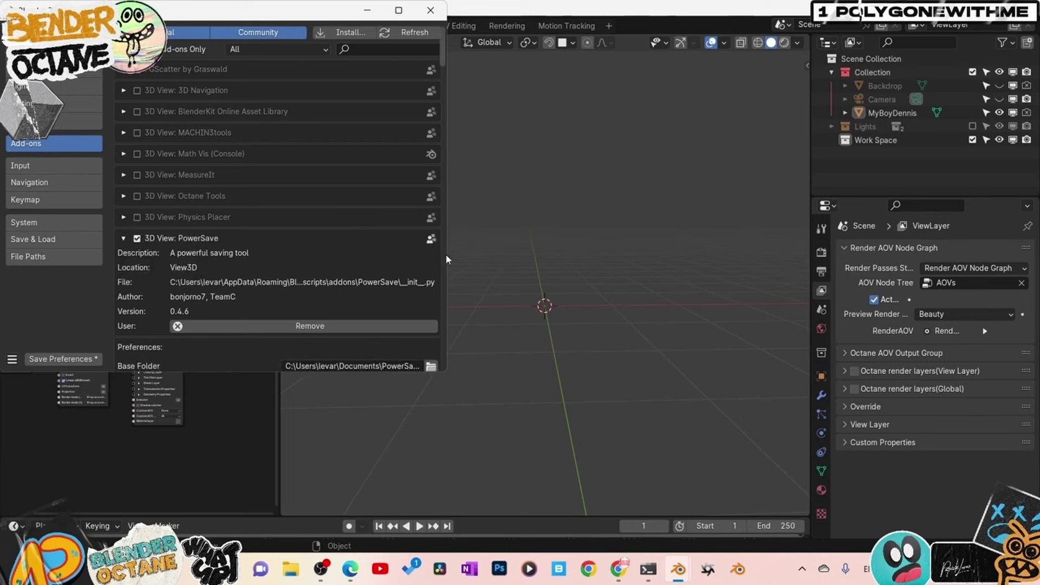
{"action": "left_click_drag", "start_coordinate": [446, 254], "coordinate": [643, 254]}
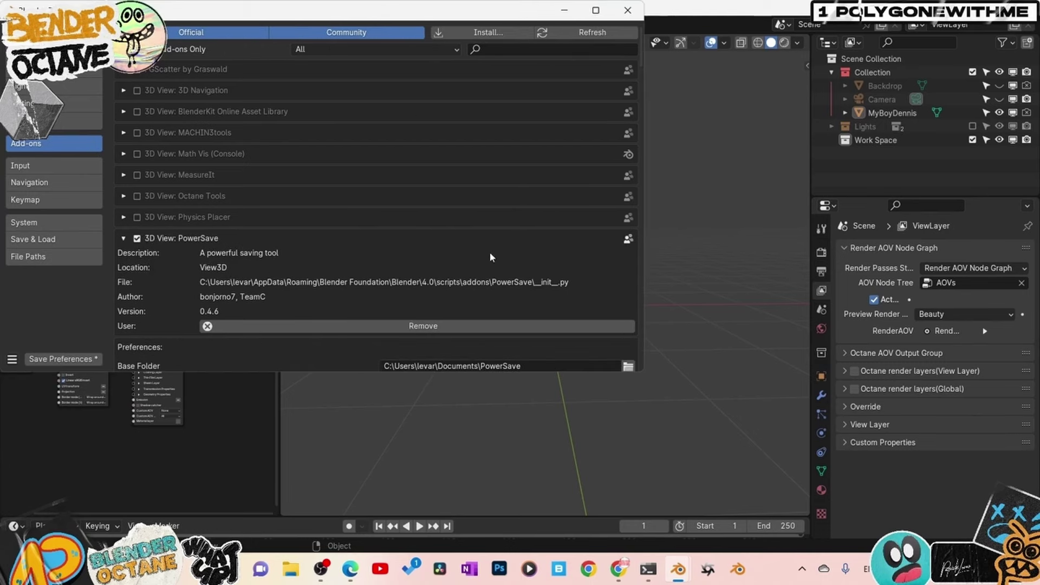
{"action": "left_click", "coordinate": [124, 242]}
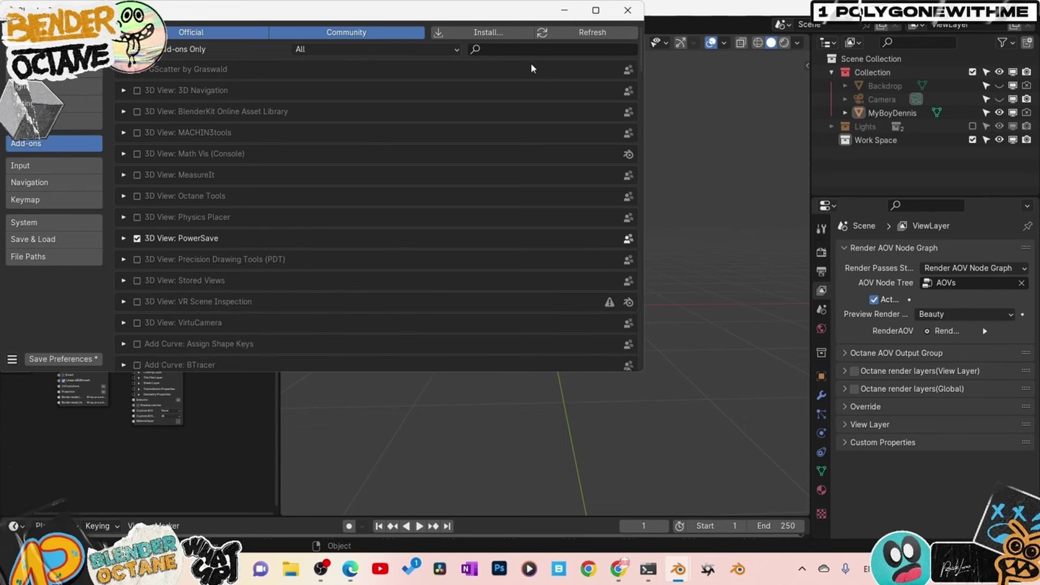
{"action": "left_click", "coordinate": [124, 239]}
{"action": "scroll", "coordinate": [353, 296], "scroll_direction": "down", "scroll_amount": 3}
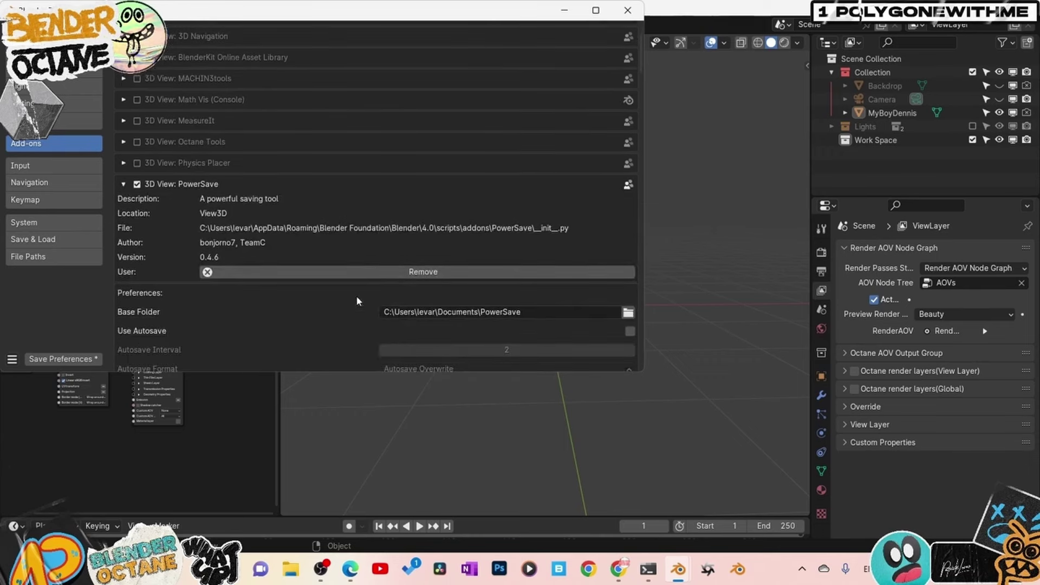
{"action": "scroll", "coordinate": [296, 265], "scroll_direction": "down", "scroll_amount": 3}
{"action": "key", "text": "alt+F4"}
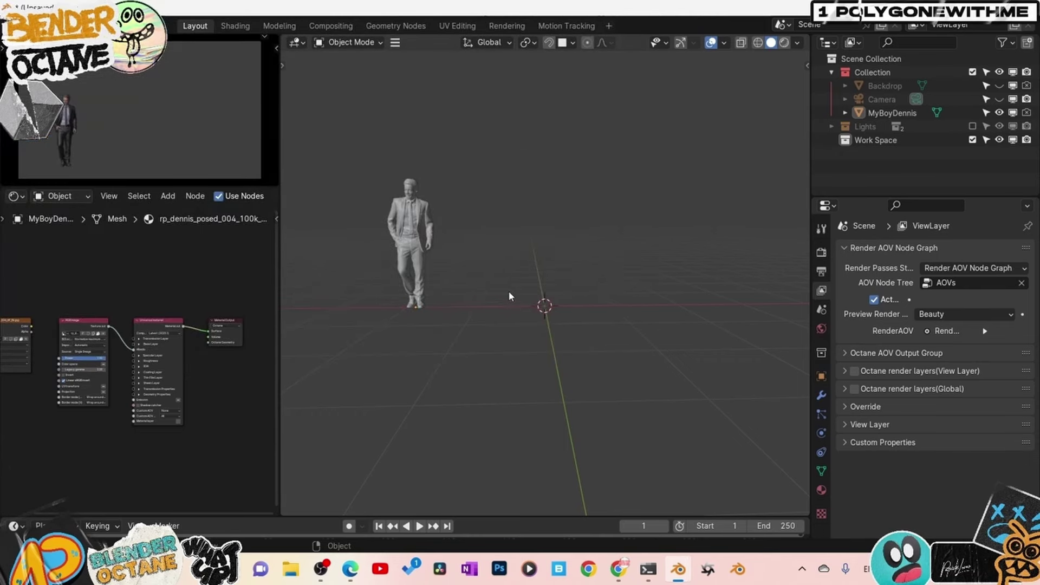
Add a cube mesh beside the suited character and give it a new material in a widened shader editor
{"action": "key", "text": "shift+a"}
{"action": "mouse_move", "coordinate": [520, 284]}
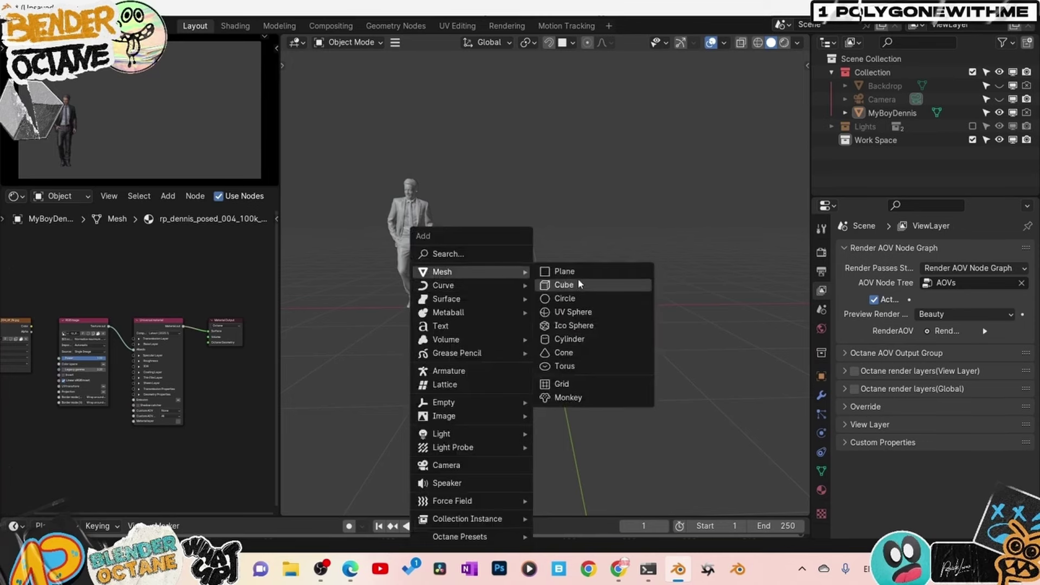
{"action": "left_click", "coordinate": [578, 283]}
{"action": "left_click_drag", "start_coordinate": [279, 316], "coordinate": [446, 312]}
{"action": "left_click", "coordinate": [307, 195]}
{"action": "scroll", "coordinate": [228, 348], "scroll_direction": "up", "scroll_amount": 3}
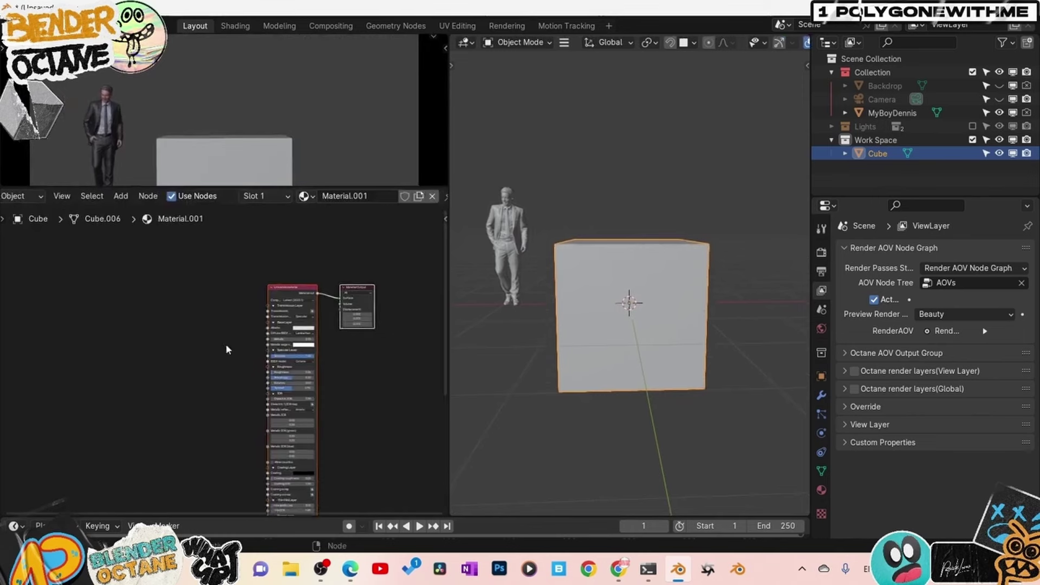
{"action": "scroll", "coordinate": [780, 42], "scroll_direction": "down", "scroll_amount": 3}
Show the viewport in rendered shading and darken the Albedo of the cube's Universal material to near black
{"action": "left_click", "coordinate": [785, 42]}
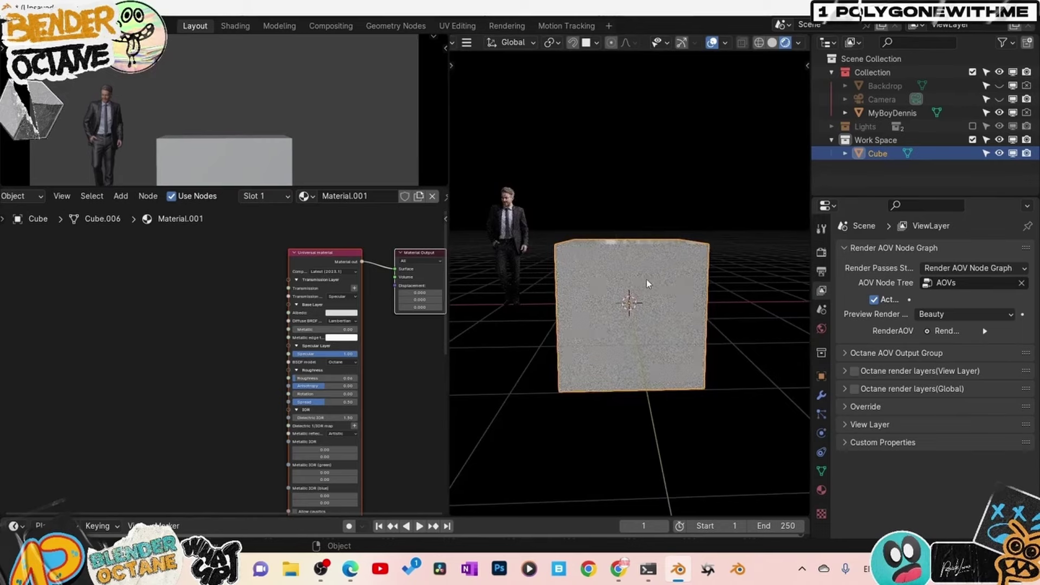
{"action": "middle_click_drag", "start_coordinate": [622, 300], "coordinate": [619, 252]}
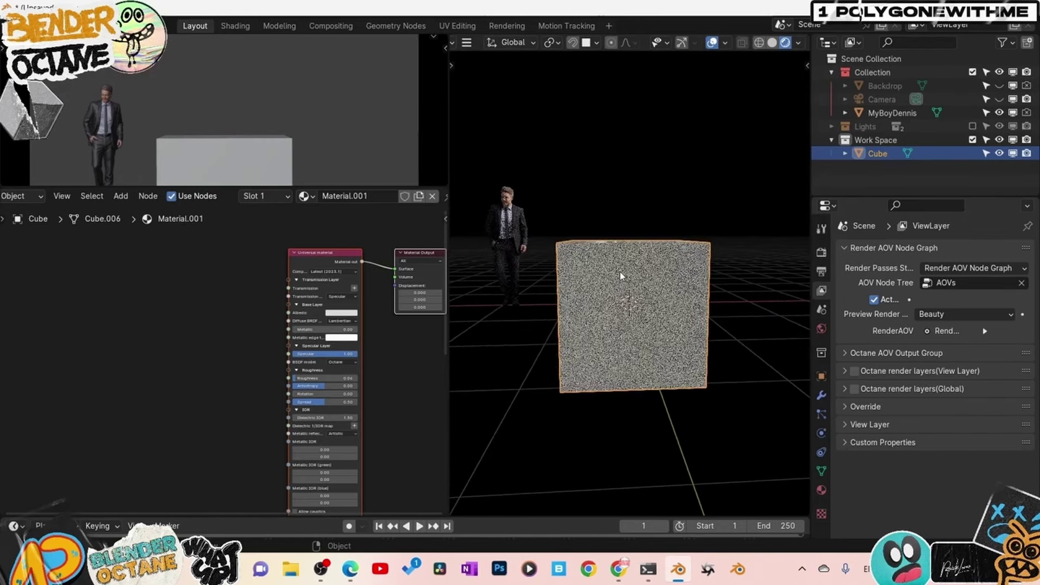
{"action": "middle_click_drag", "start_coordinate": [619, 291], "coordinate": [598, 245]}
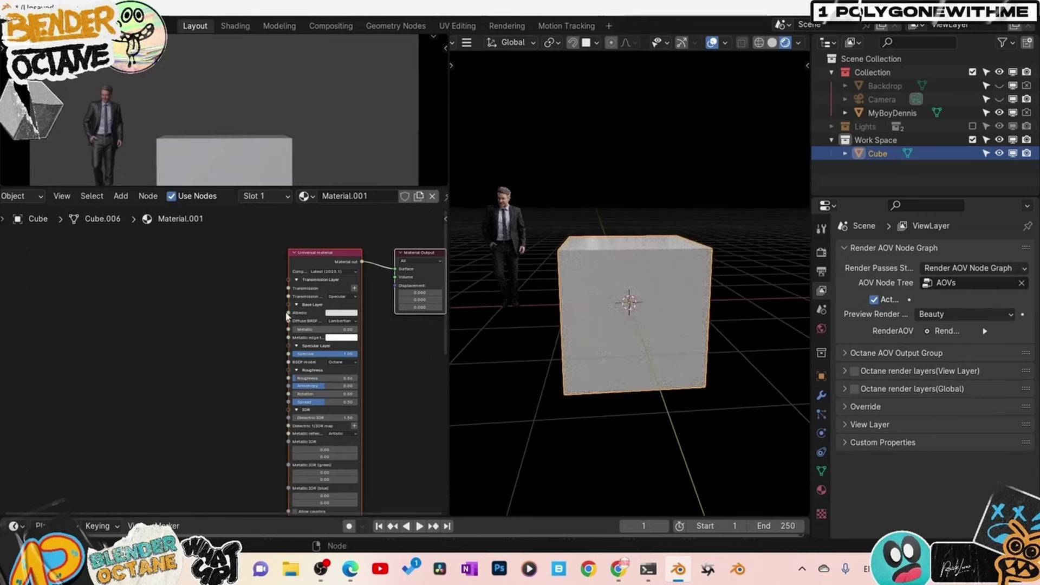
{"action": "left_click", "coordinate": [342, 313]}
{"action": "left_click_drag", "start_coordinate": [401, 291], "coordinate": [400, 297]}
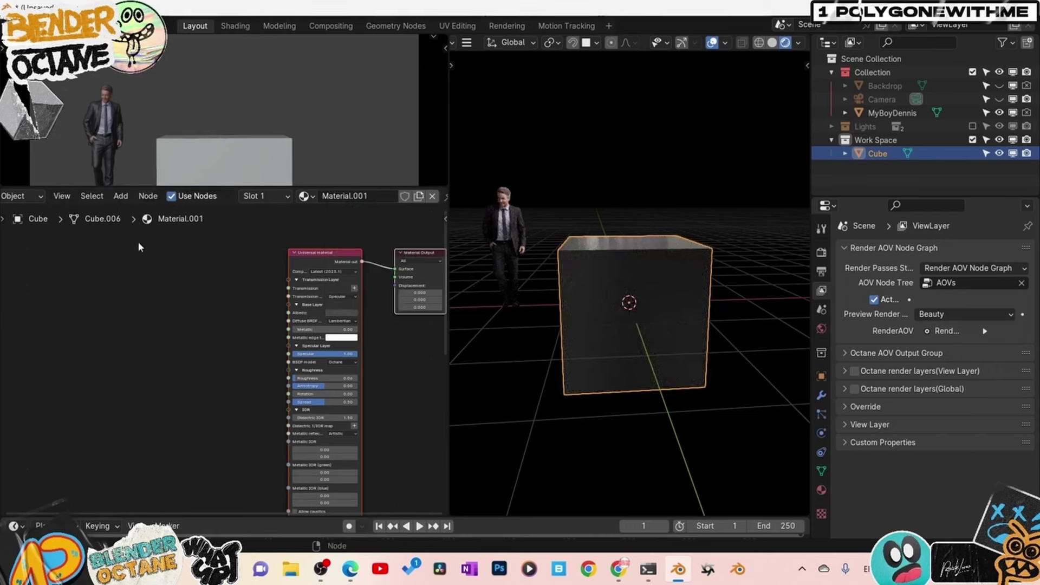
In the World node tree, test Reflections on the black Texture environment node and turn off its Backplate option
{"action": "scroll", "coordinate": [105, 196], "scroll_direction": "up", "scroll_amount": 2}
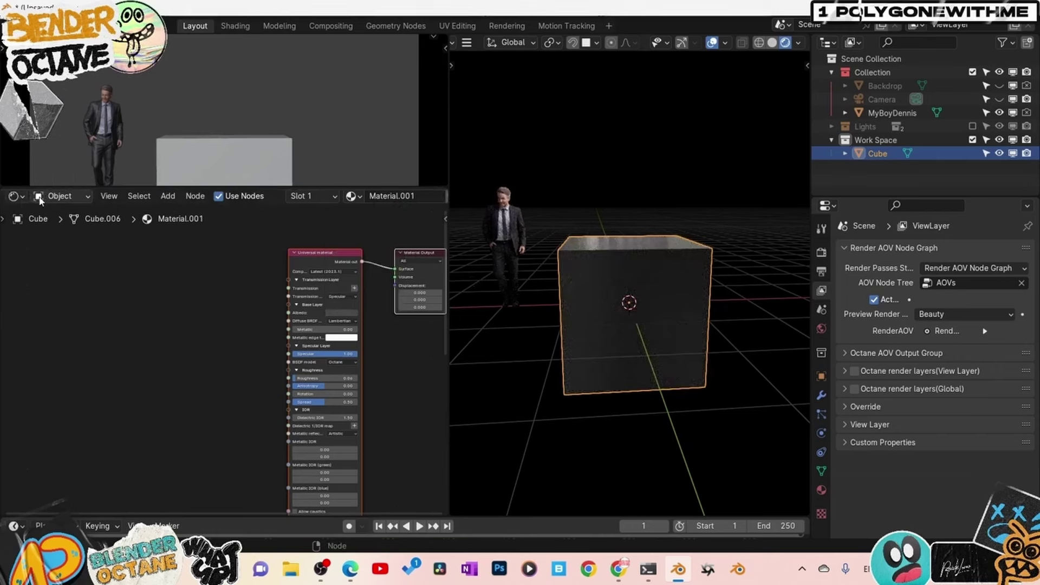
{"action": "left_click", "coordinate": [60, 196]}
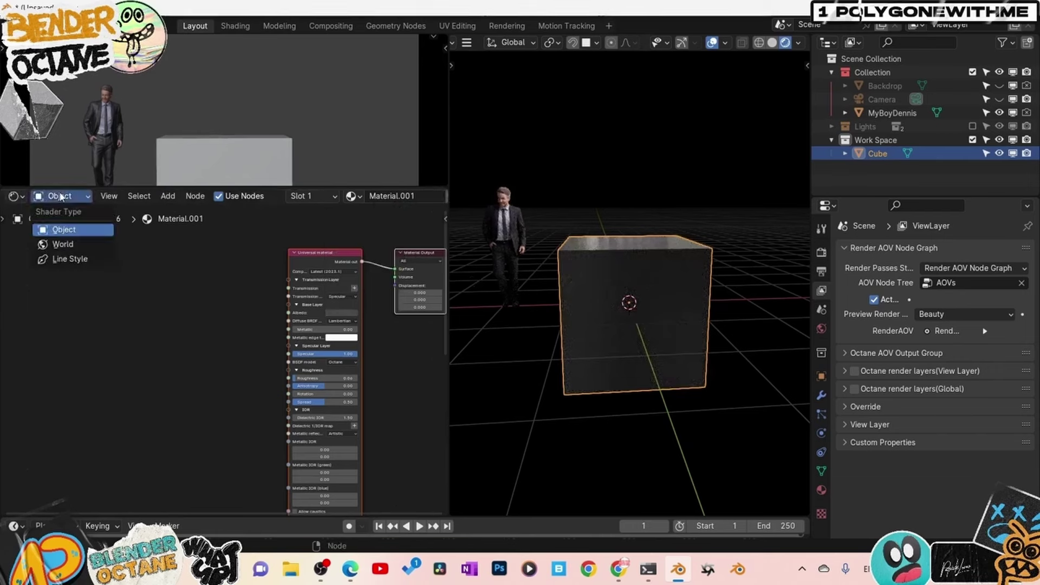
{"action": "left_click", "coordinate": [61, 244]}
{"action": "scroll", "coordinate": [234, 441], "scroll_direction": "up", "scroll_amount": 3}
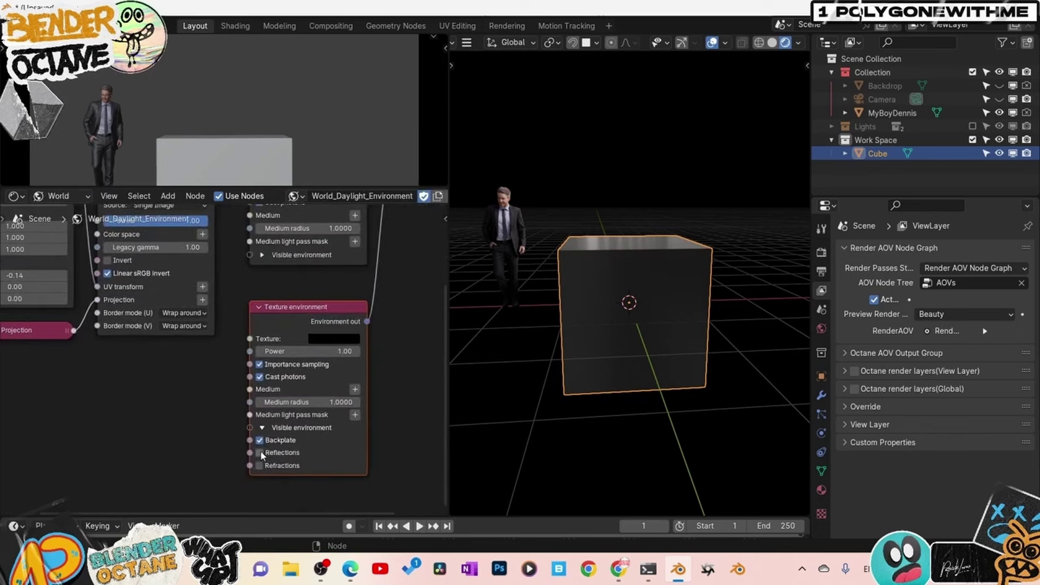
{"action": "left_click", "coordinate": [260, 453]}
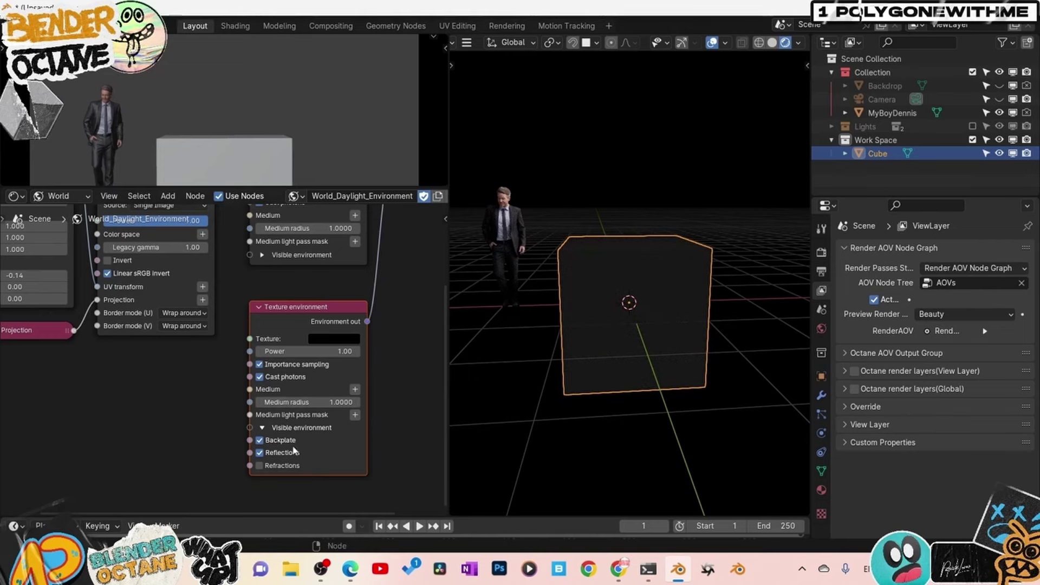
{"action": "left_click", "coordinate": [260, 452]}
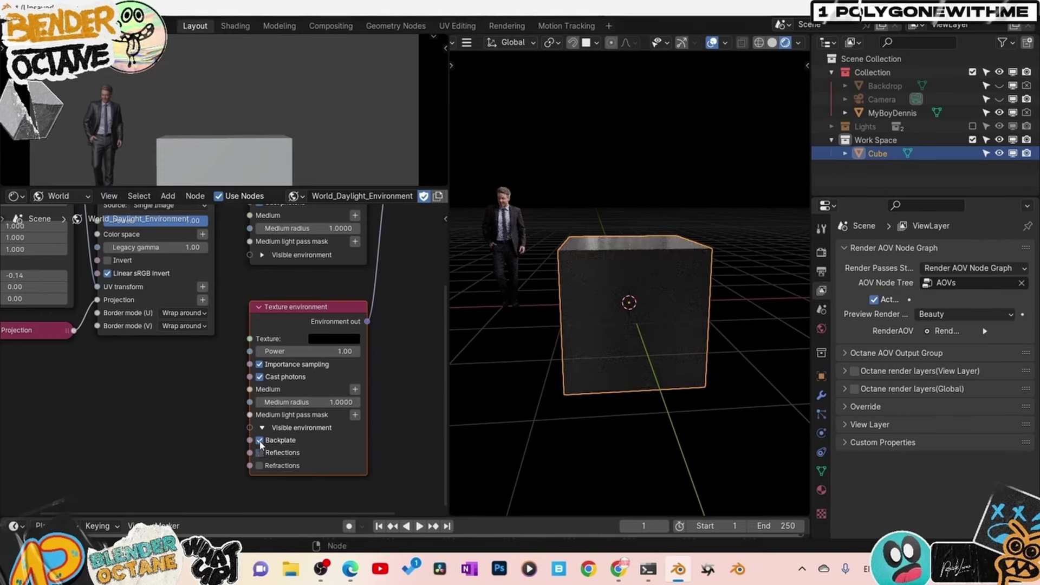
{"action": "left_click", "coordinate": [260, 440]}
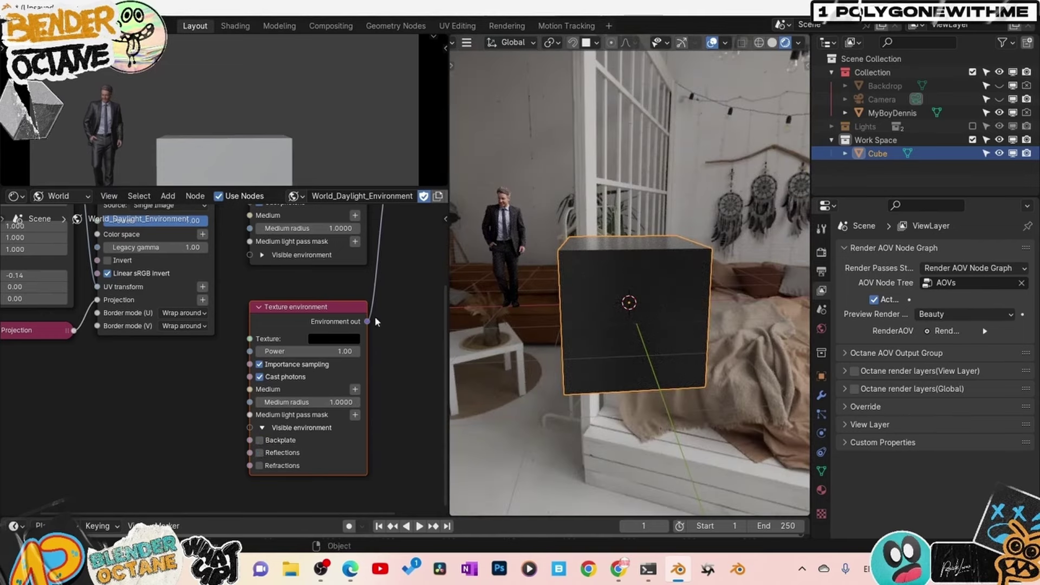
Return to the cube's object material nodes and add a Noise texture node beside the Universal material
{"action": "left_click", "coordinate": [60, 195]}
{"action": "left_click", "coordinate": [73, 229]}
{"action": "scroll", "coordinate": [184, 304], "scroll_direction": "down", "scroll_amount": 4}
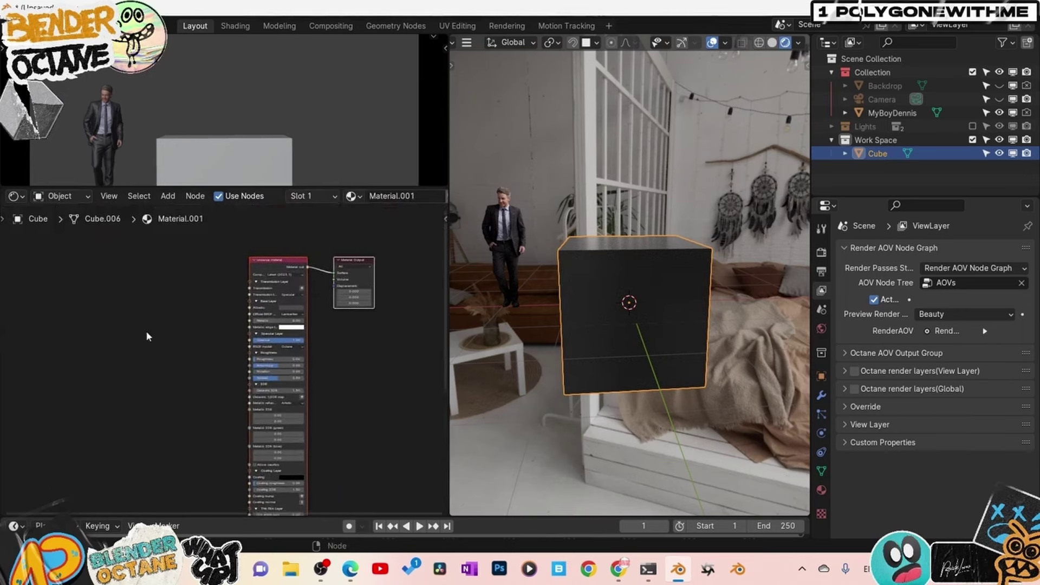
{"action": "middle_click_drag", "start_coordinate": [135, 339], "coordinate": [148, 330]}
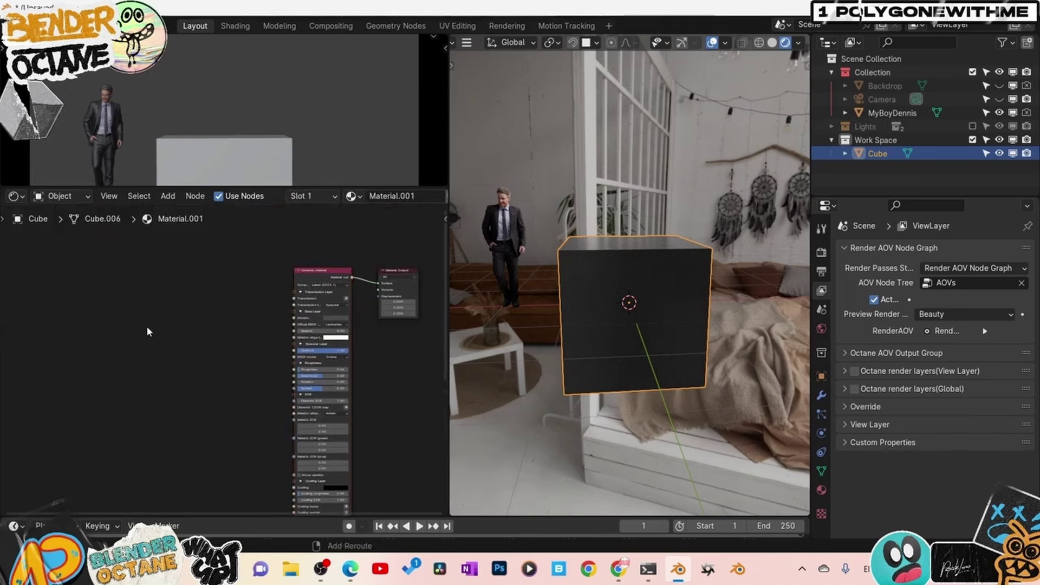
{"action": "key", "text": "shift+a"}
{"action": "mouse_move", "coordinate": [146, 329]}
{"action": "type", "text": "no"}
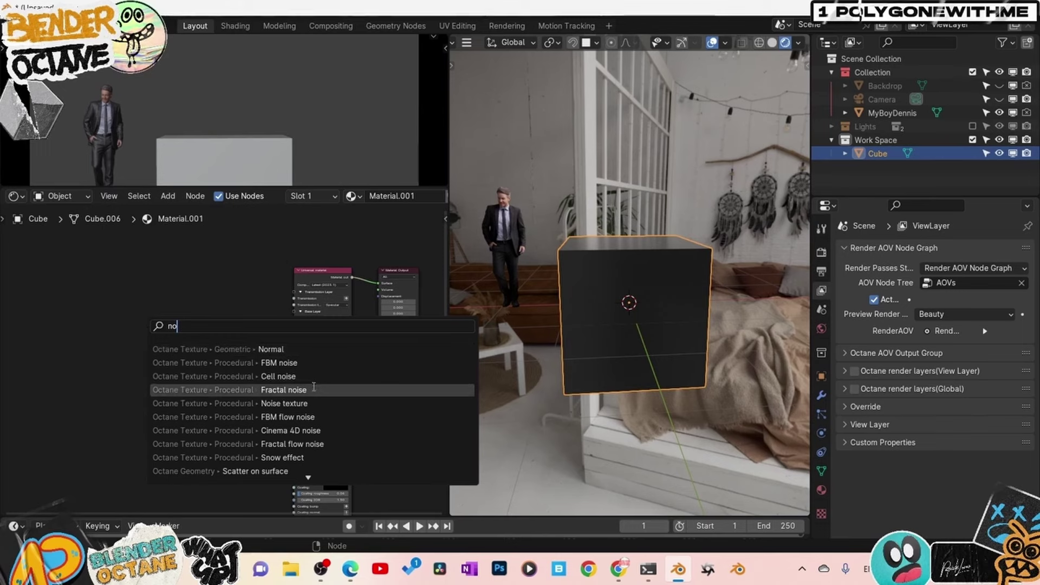
{"action": "left_click", "coordinate": [304, 403]}
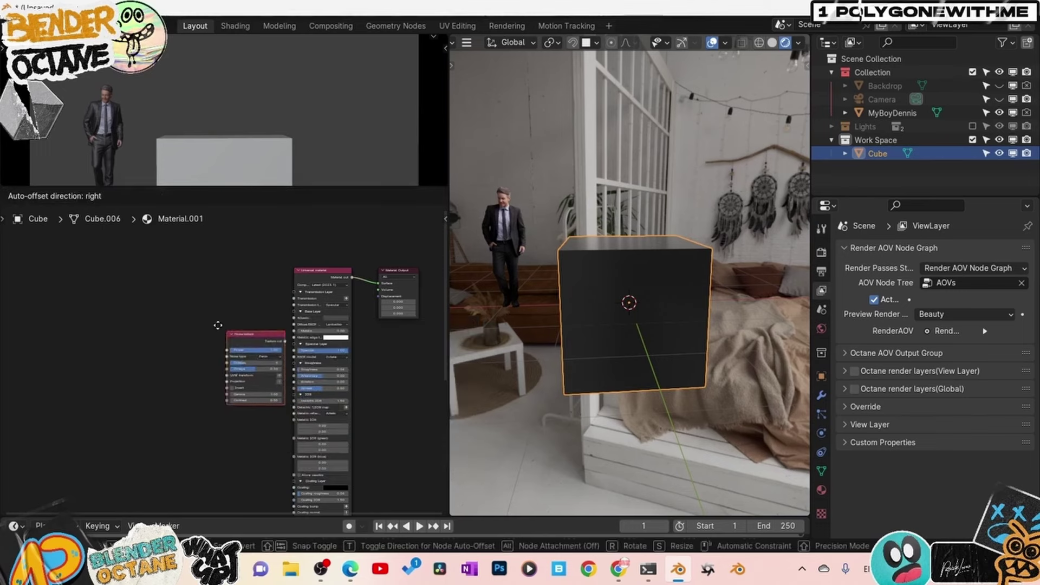
{"action": "left_click", "coordinate": [166, 307]}
Connect the Noise texture output to the Albedo input of the cube's Universal material using Node Wrangler's lazy connect
{"action": "right_click_drag", "start_coordinate": [176, 312], "coordinate": [319, 337], "text": "alt"}
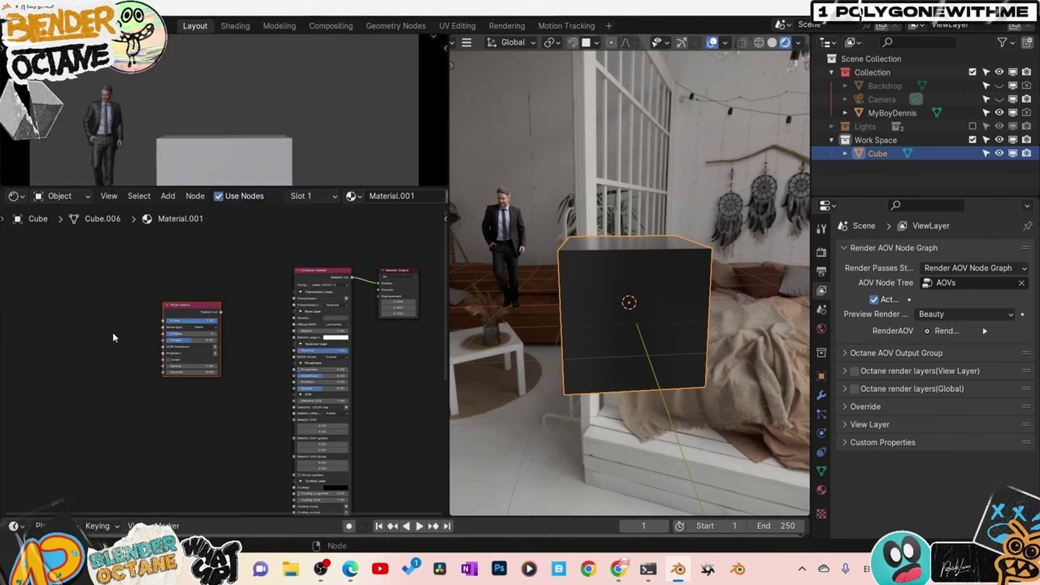
{"action": "right_click_drag", "start_coordinate": [199, 311], "coordinate": [314, 360], "text": "alt"}
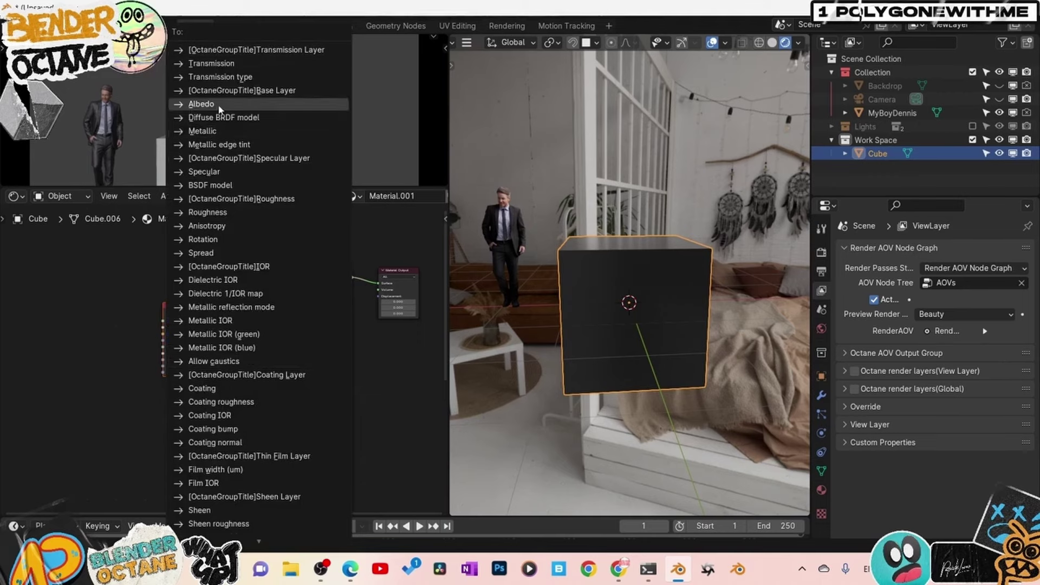
{"action": "left_click", "coordinate": [249, 104]}
{"action": "scroll", "coordinate": [247, 382], "scroll_direction": "up", "scroll_amount": 3}
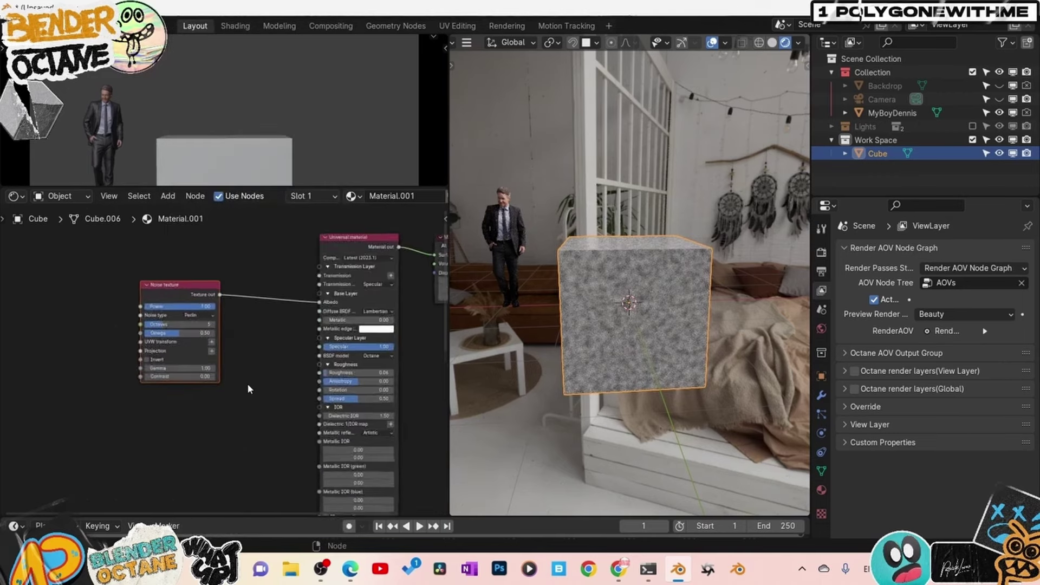
{"action": "middle_click_drag", "start_coordinate": [248, 382], "coordinate": [266, 404]}
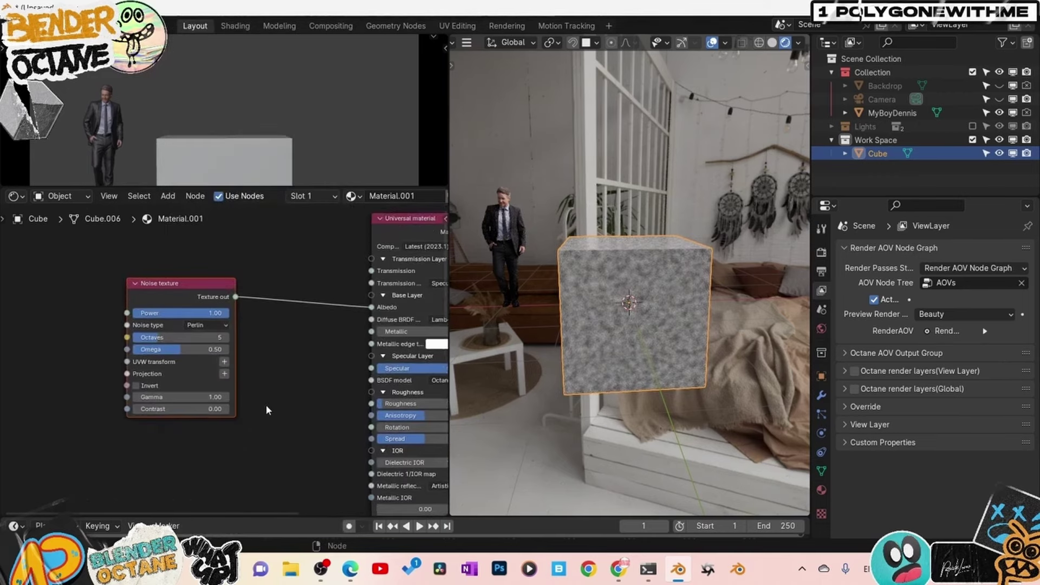
Preview the Noise texture straight through the cube's material output, and switch the preview back off
{"action": "left_click", "coordinate": [205, 303], "text": "ctrl+shift"}
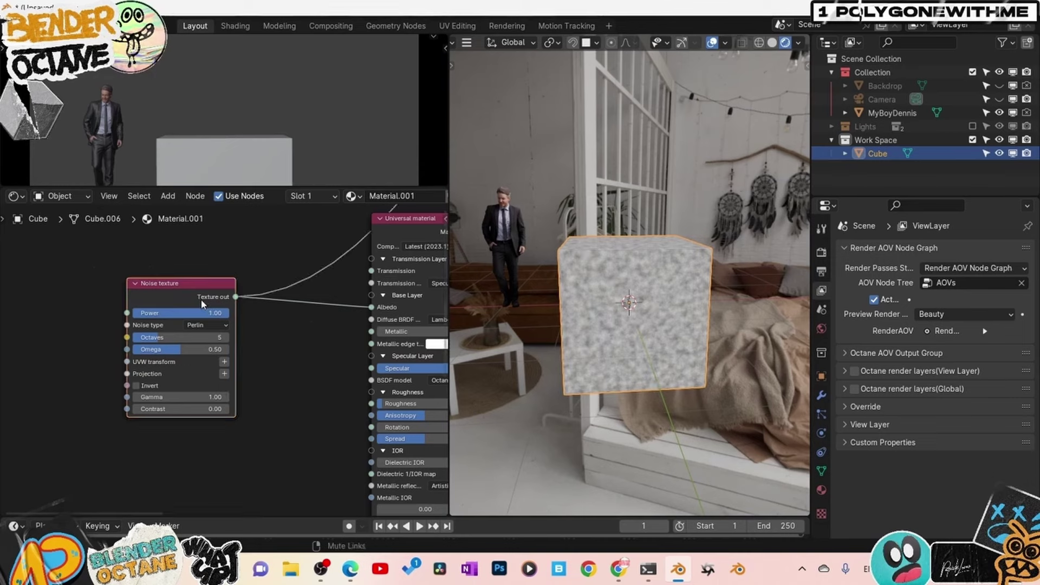
{"action": "left_click", "coordinate": [205, 303], "text": "ctrl+shift"}
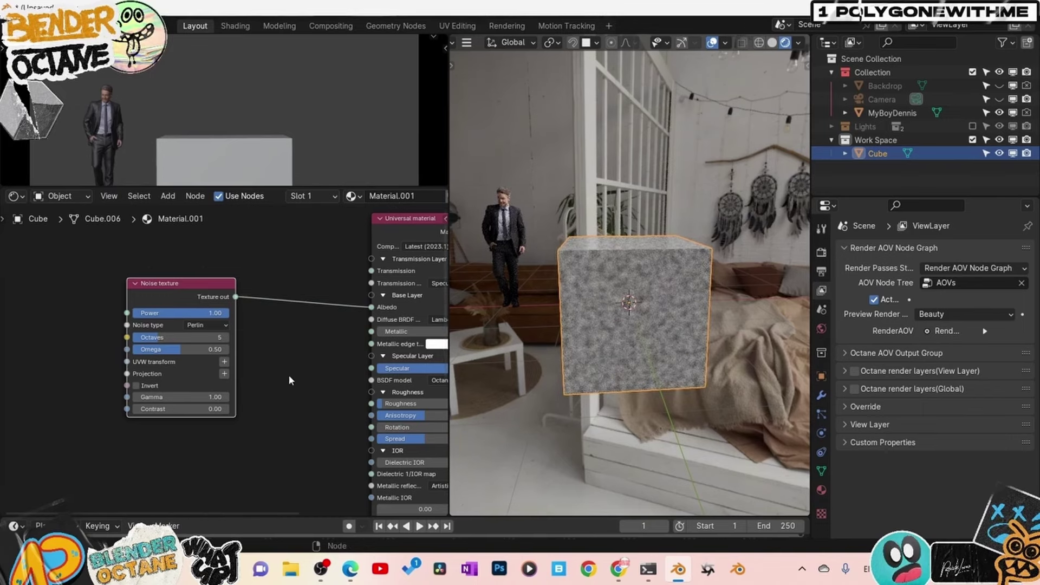
{"action": "right_click", "coordinate": [179, 306]}
{"action": "scroll", "coordinate": [270, 346], "scroll_direction": "down", "scroll_amount": 3}
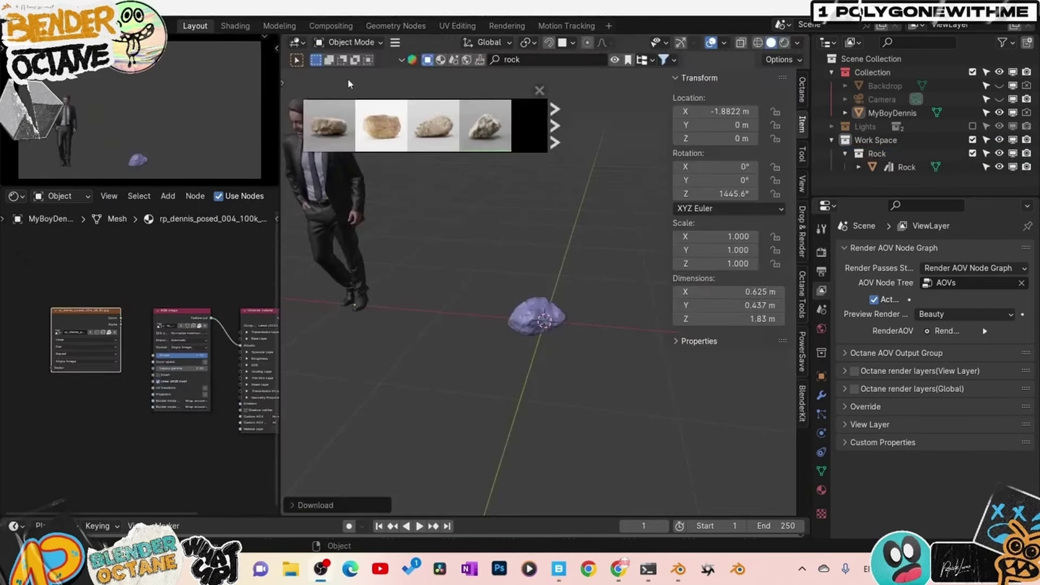
Collapse the asset search bar and select the downloaded rock beside the suited character
{"action": "left_click", "coordinate": [401, 60]}
{"action": "left_click", "coordinate": [524, 309]}
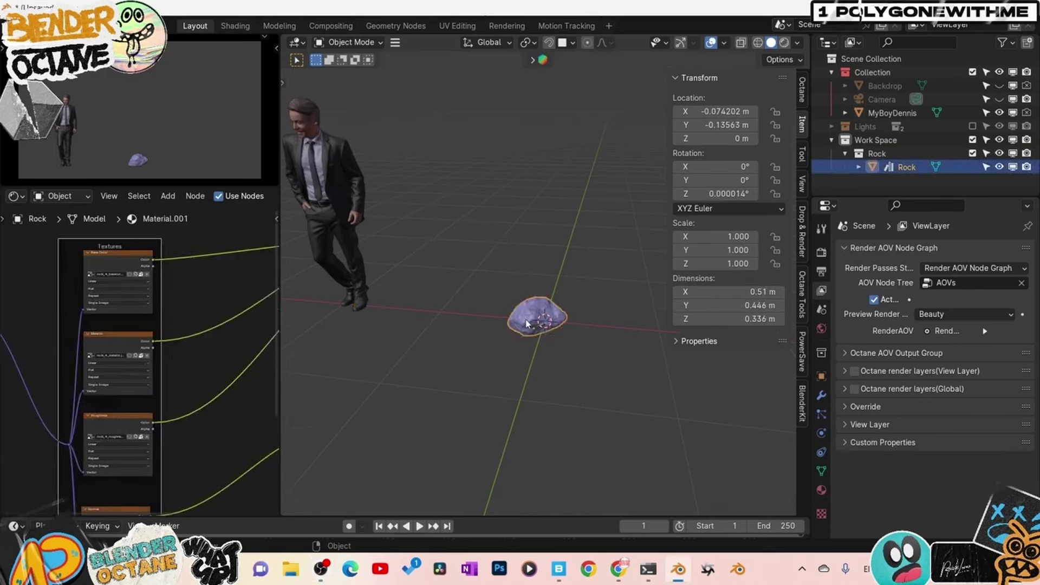
{"action": "middle_click_drag", "start_coordinate": [525, 308], "coordinate": [471, 314]}
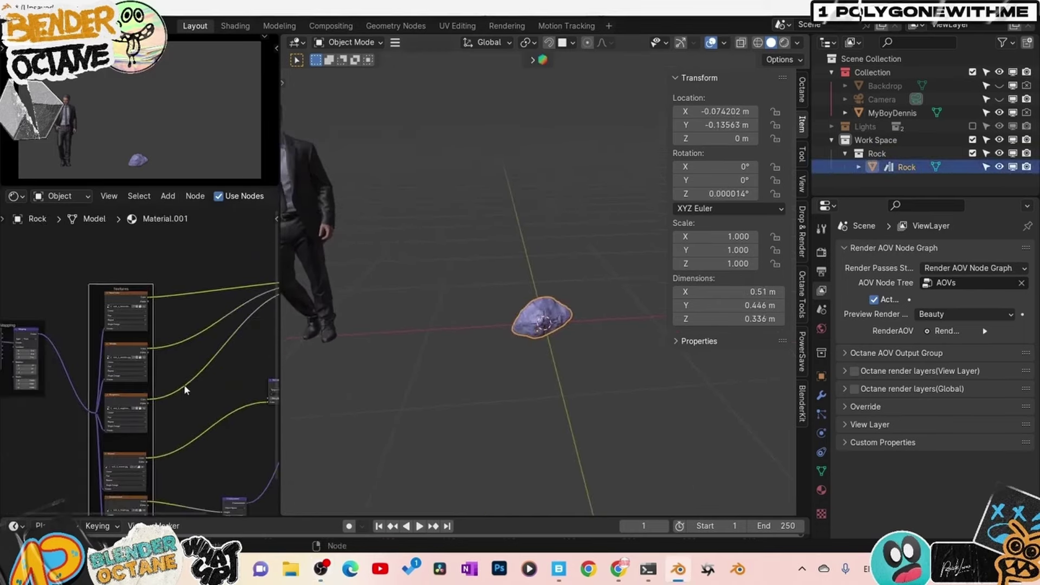
Examine the rock's original material in a maximized node editor: mapping, image textures, Normal Map, Displacement and Principled BSDF nodes
{"action": "key", "text": "ctrl+space"}
{"action": "scroll", "coordinate": [622, 319], "scroll_direction": "up", "scroll_amount": 5}
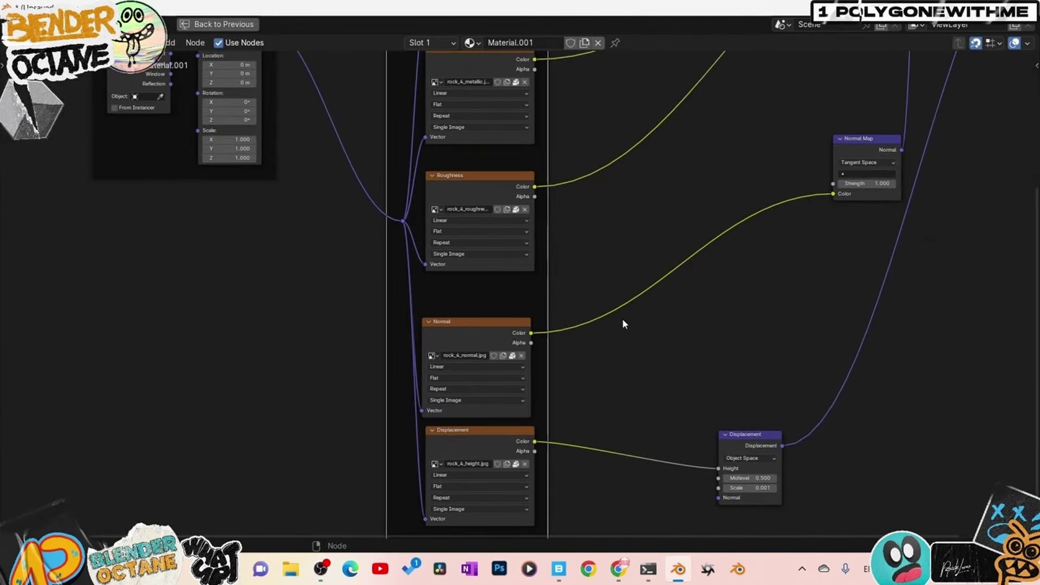
{"action": "scroll", "coordinate": [622, 317], "scroll_direction": "down", "scroll_amount": 2}
{"action": "middle_click_drag", "start_coordinate": [642, 286], "coordinate": [609, 356]}
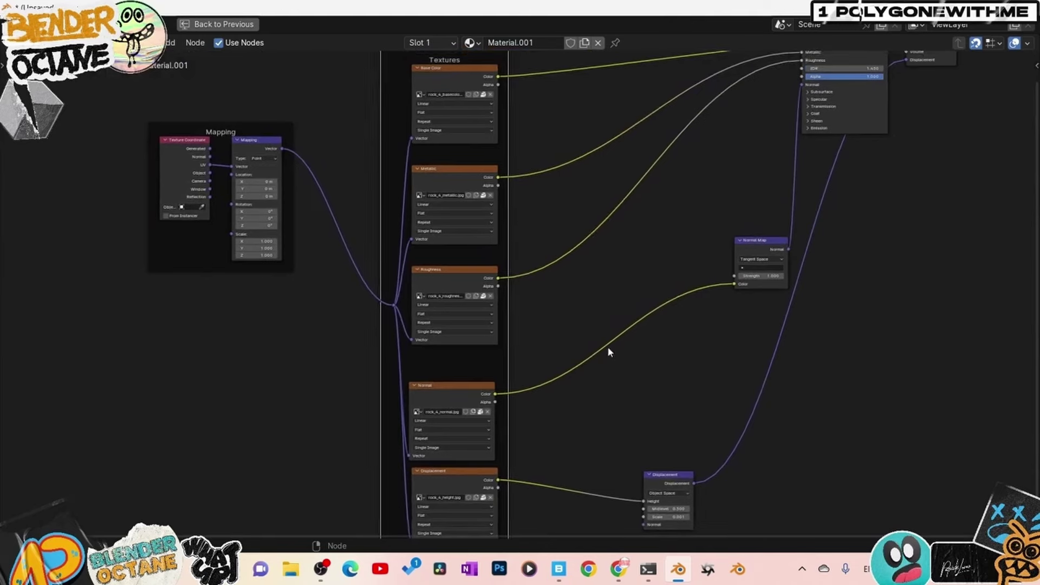
{"action": "scroll", "coordinate": [608, 380], "scroll_direction": "down", "scroll_amount": 1}
{"action": "scroll", "coordinate": [552, 353], "scroll_direction": "up", "scroll_amount": 1}
{"action": "scroll", "coordinate": [453, 427], "scroll_direction": "up", "scroll_amount": 3}
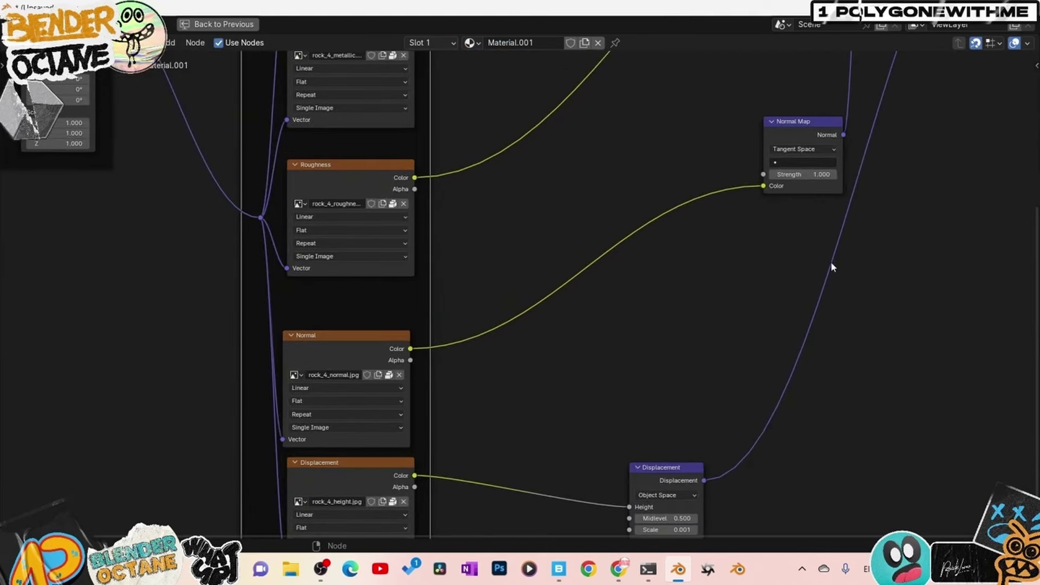
{"action": "middle_click_drag", "start_coordinate": [832, 266], "coordinate": [525, 420]}
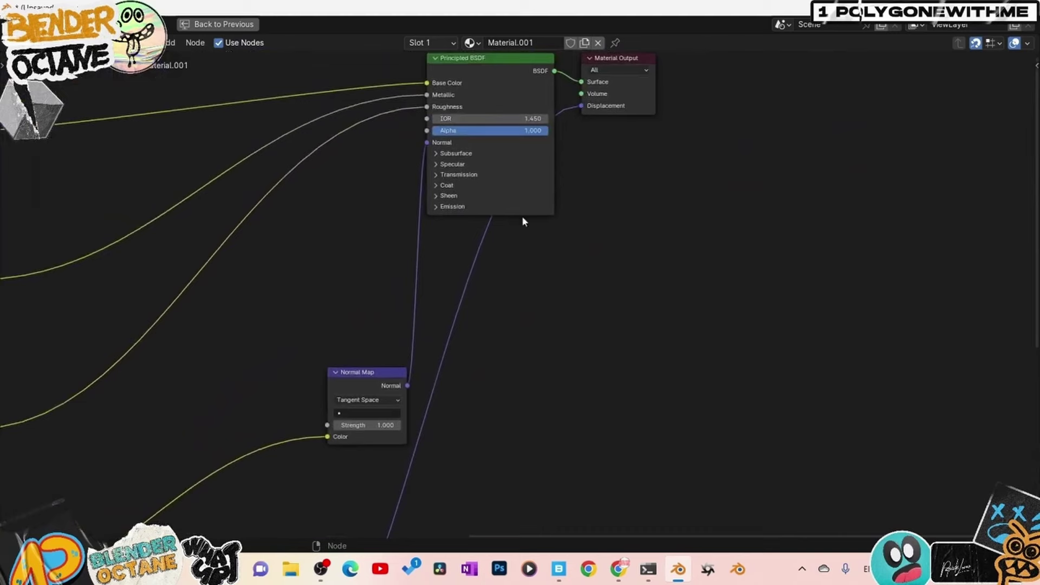
{"action": "left_click_drag", "start_coordinate": [326, 373], "coordinate": [296, 341]}
{"action": "middle_click_drag", "start_coordinate": [363, 223], "coordinate": [598, 269]}
{"action": "middle_click_drag", "start_coordinate": [769, 156], "coordinate": [652, 329]}
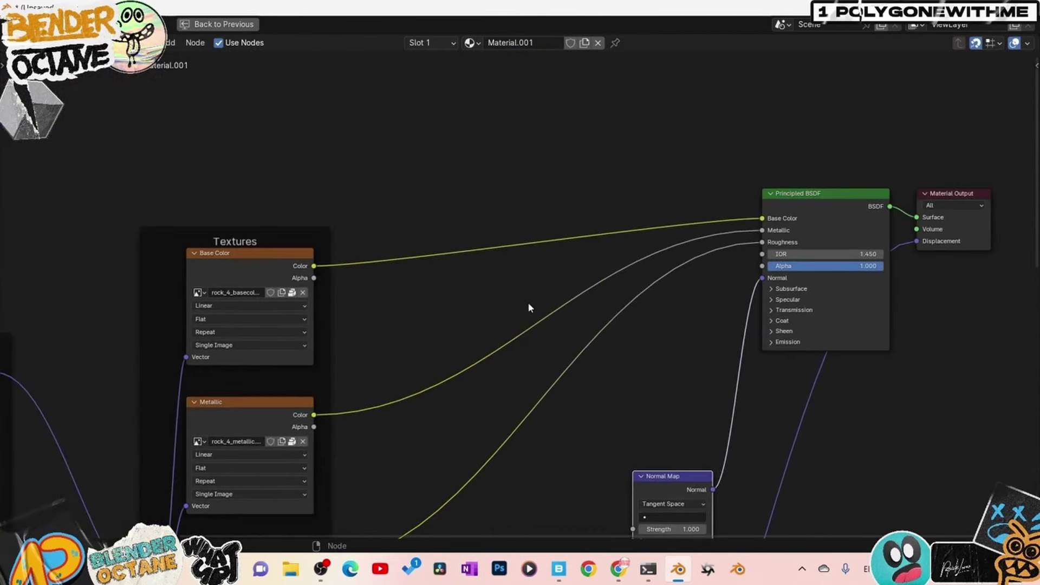
{"action": "scroll", "coordinate": [530, 230], "scroll_direction": "down", "scroll_amount": 4}
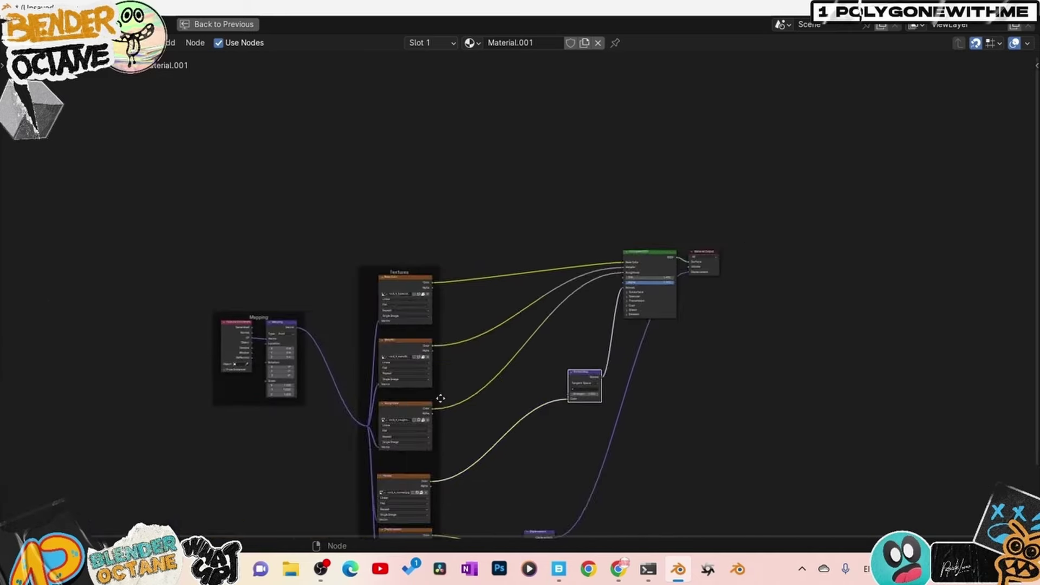
{"action": "middle_click_drag", "start_coordinate": [439, 398], "coordinate": [446, 333]}
{"action": "scroll", "coordinate": [446, 334], "scroll_direction": "up", "scroll_amount": 1}
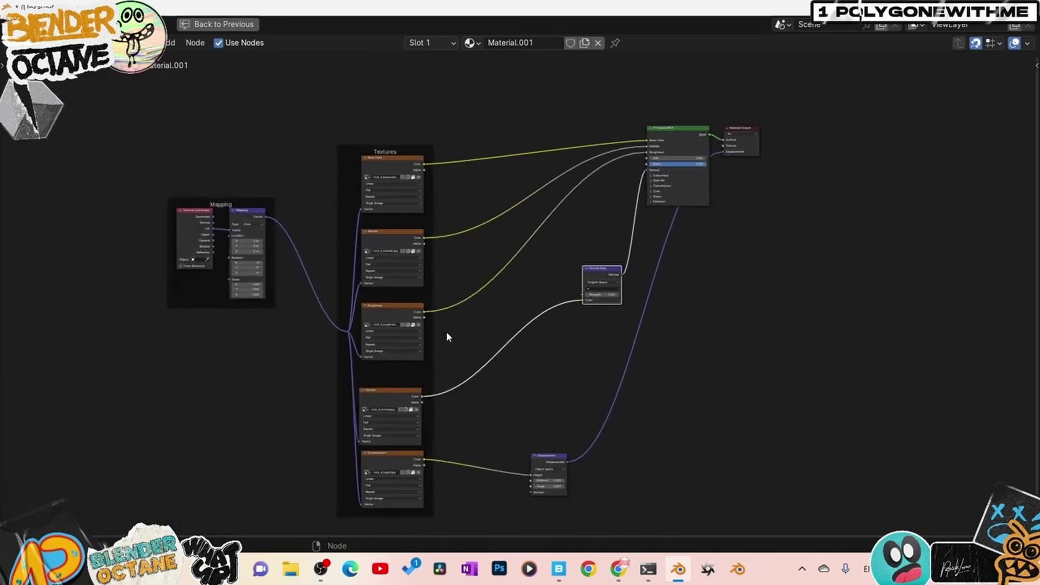
{"action": "key", "text": "ctrl+space"}
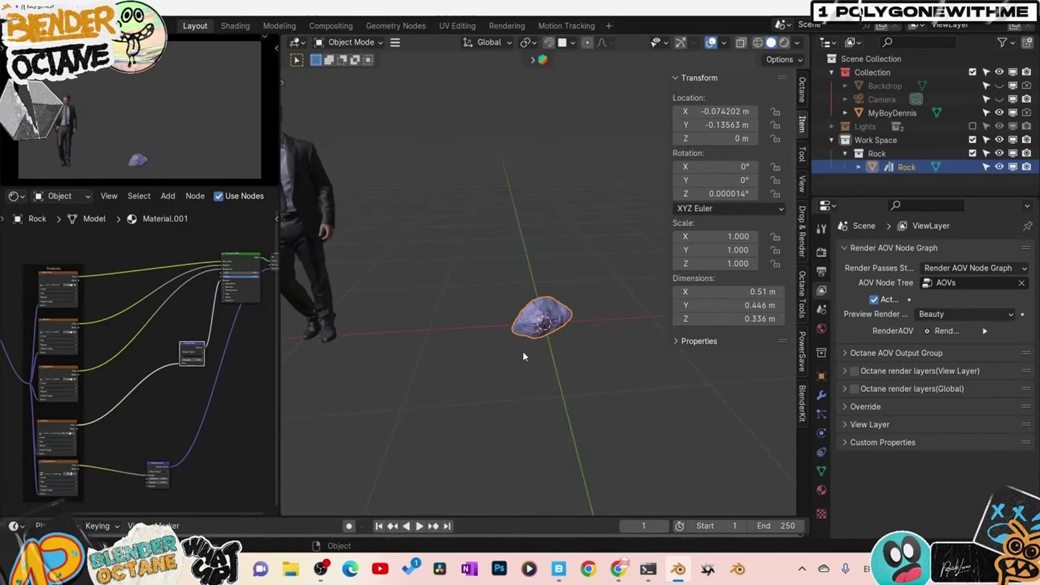
Convert the rock's Material.001 to an Octane material with the converter type Only the selected material
{"action": "left_click", "coordinate": [818, 490]}
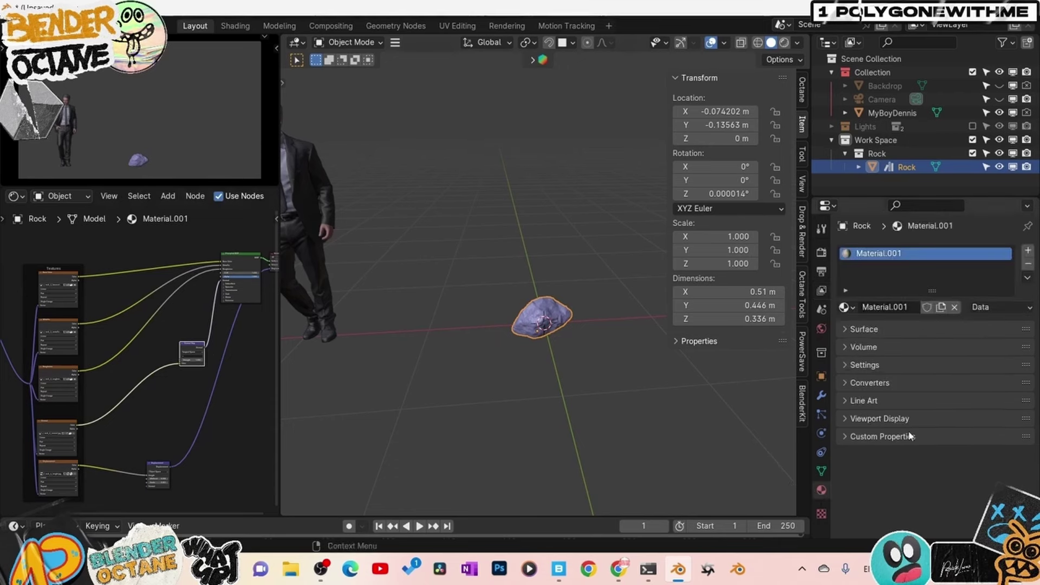
{"action": "left_click", "coordinate": [845, 384]}
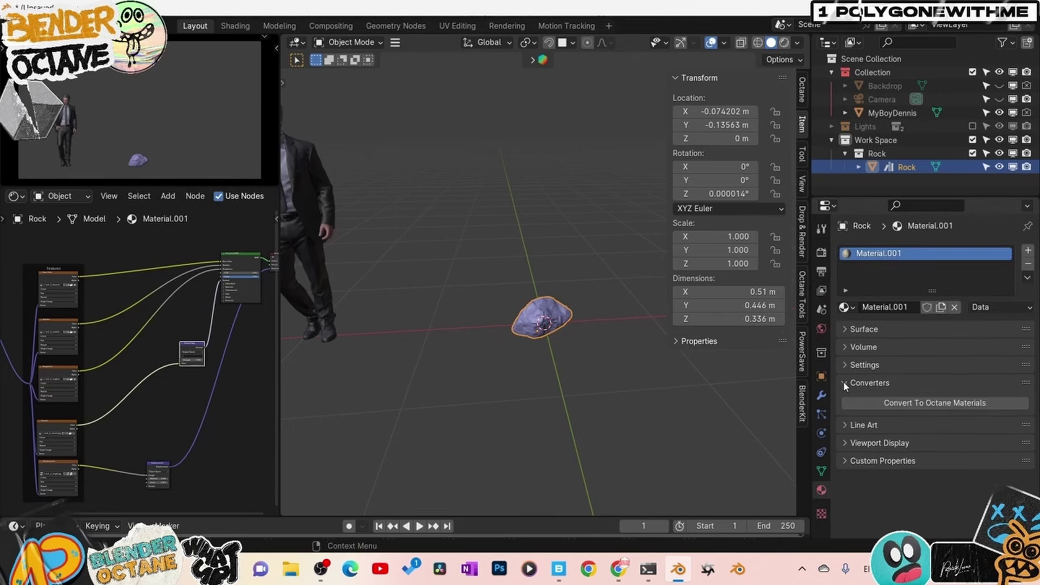
{"action": "left_click", "coordinate": [919, 406]}
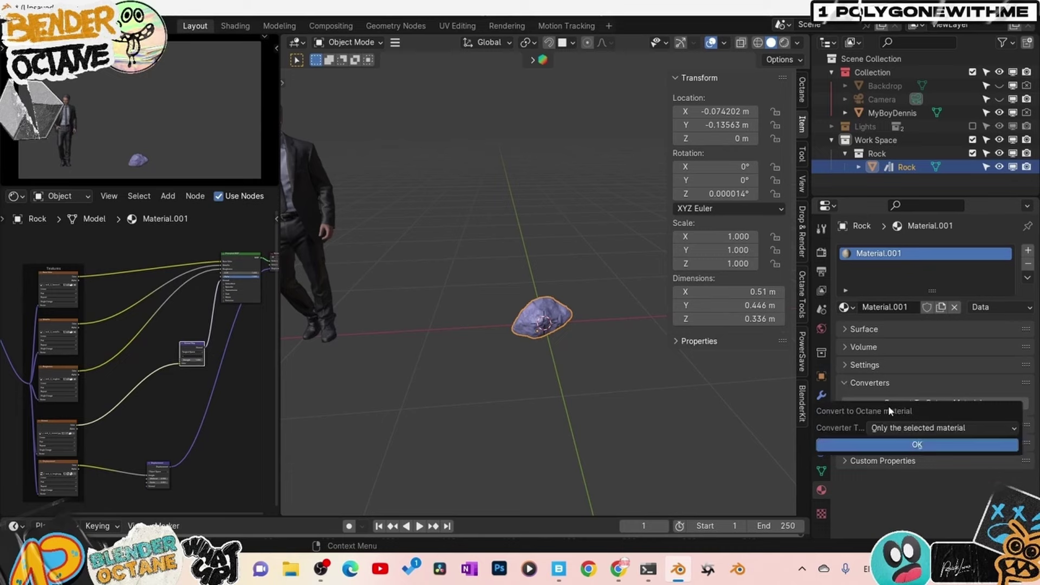
{"action": "left_click", "coordinate": [904, 444]}
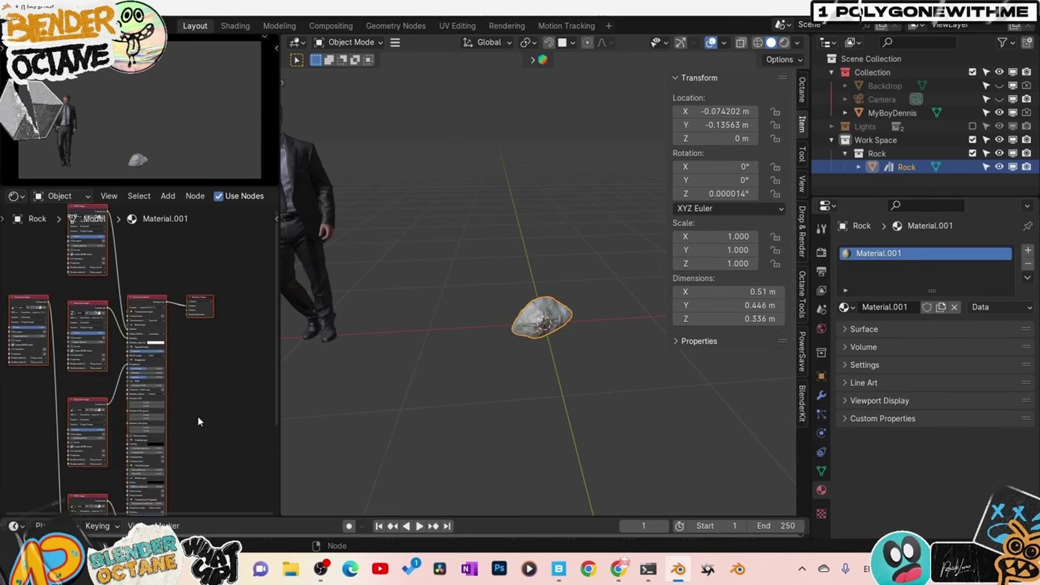
Maximize the node editor and move the outlying Grayscale image node down, below the other texture nodes' upper rows
{"action": "key", "text": "ctrl+space"}
{"action": "scroll", "coordinate": [675, 422], "scroll_direction": "down", "scroll_amount": 2}
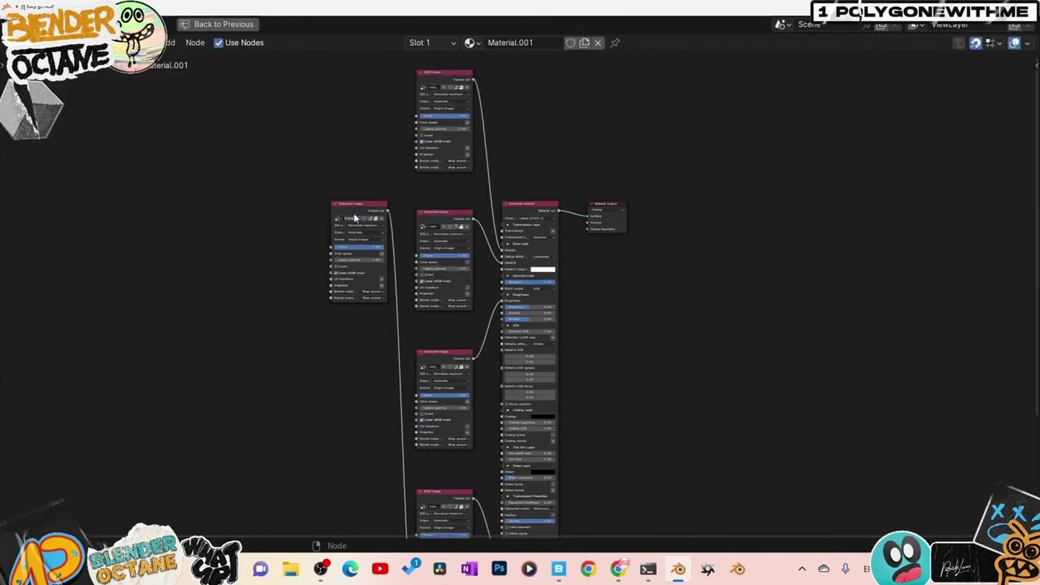
{"action": "key", "text": "g"}
{"action": "left_click", "coordinate": [324, 512]}
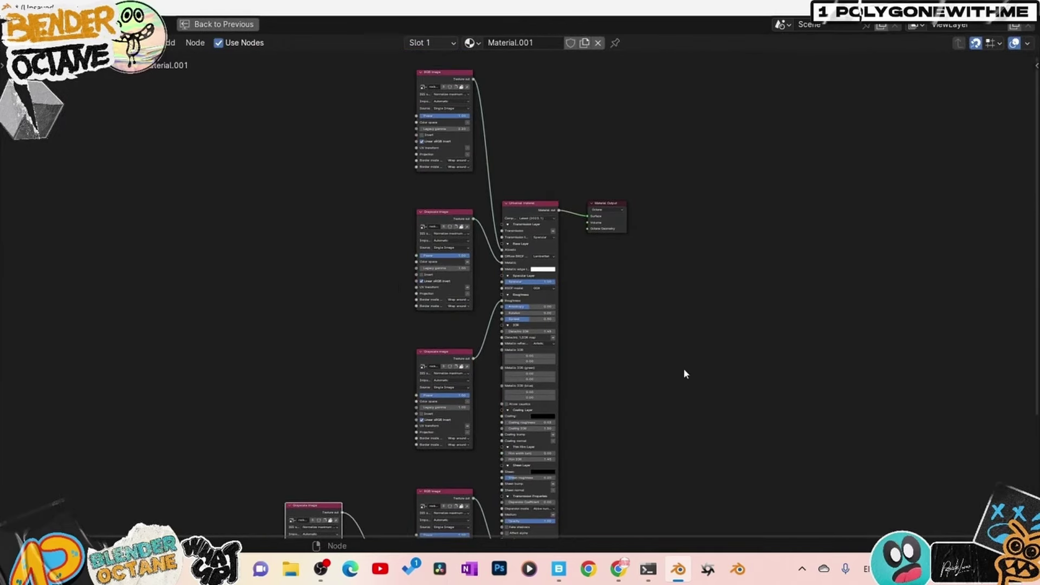
Widen the image nodes feeding the Albedo and Metallic inputs so their file names are readable
{"action": "scroll", "coordinate": [684, 374], "scroll_direction": "up", "scroll_amount": 3}
{"action": "left_click", "coordinate": [345, 306]}
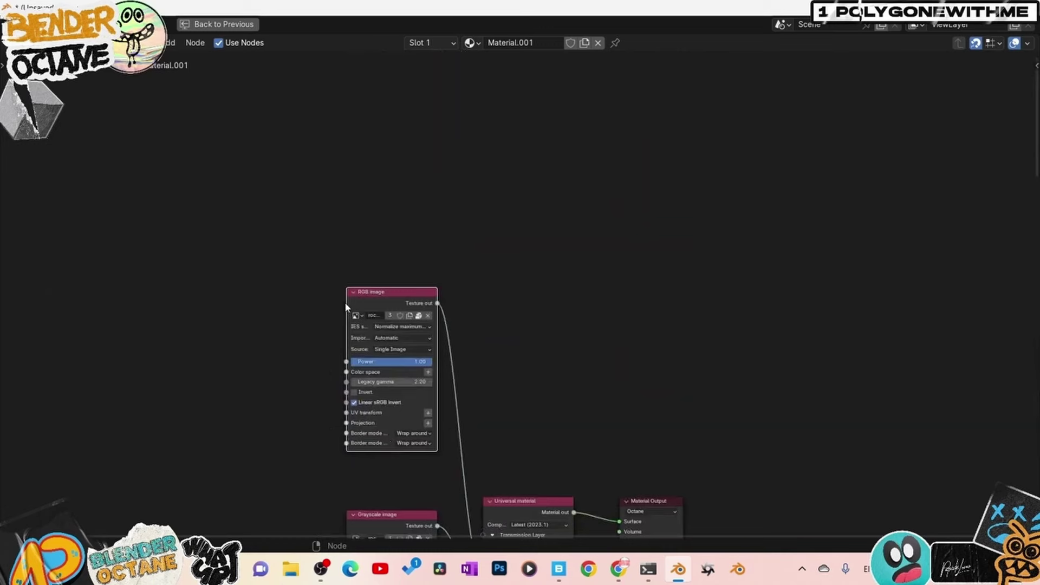
{"action": "left_click_drag", "start_coordinate": [346, 302], "coordinate": [222, 301]}
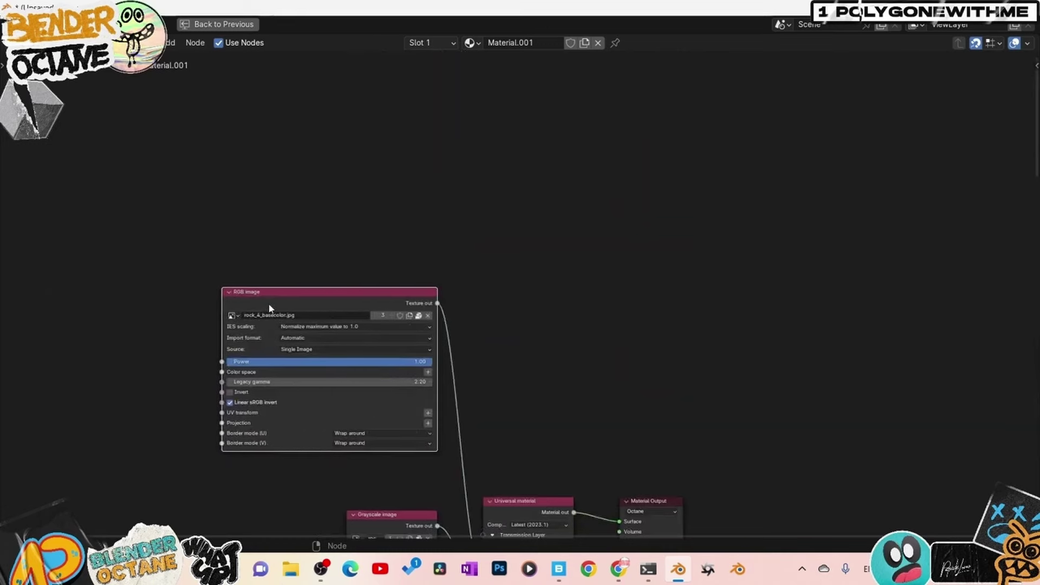
{"action": "middle_click_drag", "start_coordinate": [297, 427], "coordinate": [332, 288]}
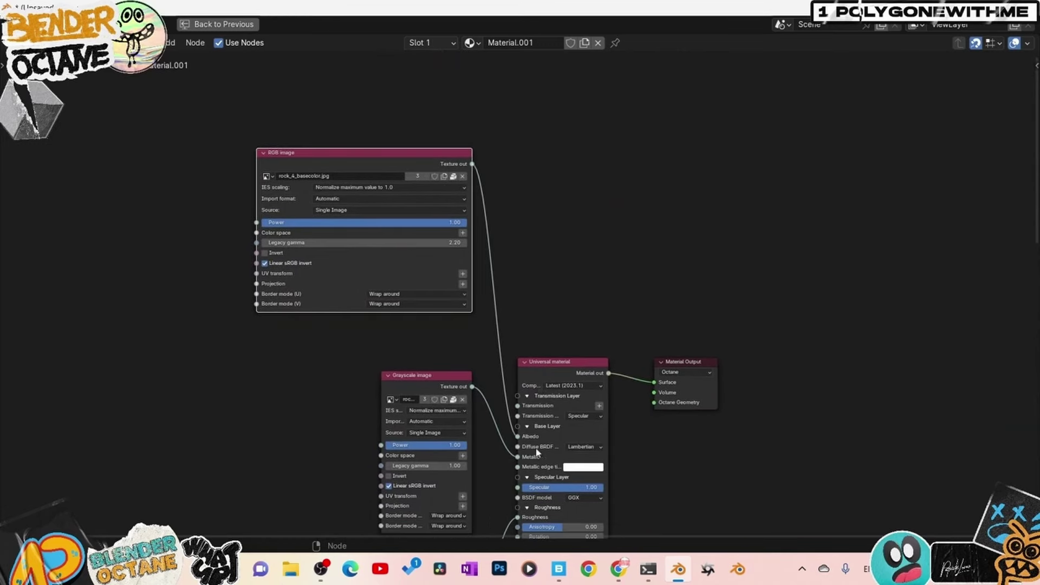
{"action": "left_click", "coordinate": [392, 392]}
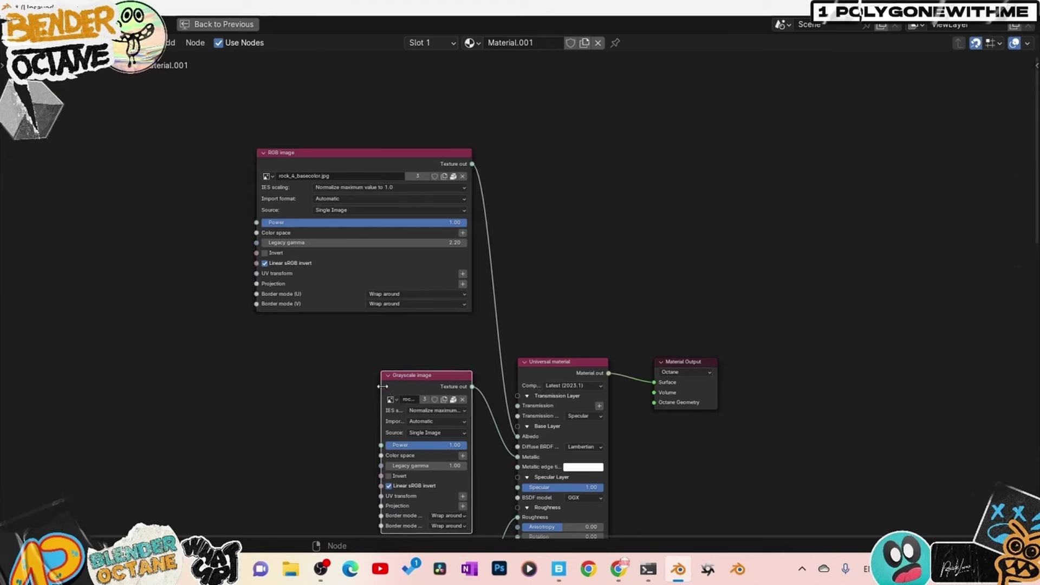
{"action": "left_click_drag", "start_coordinate": [382, 389], "coordinate": [254, 384]}
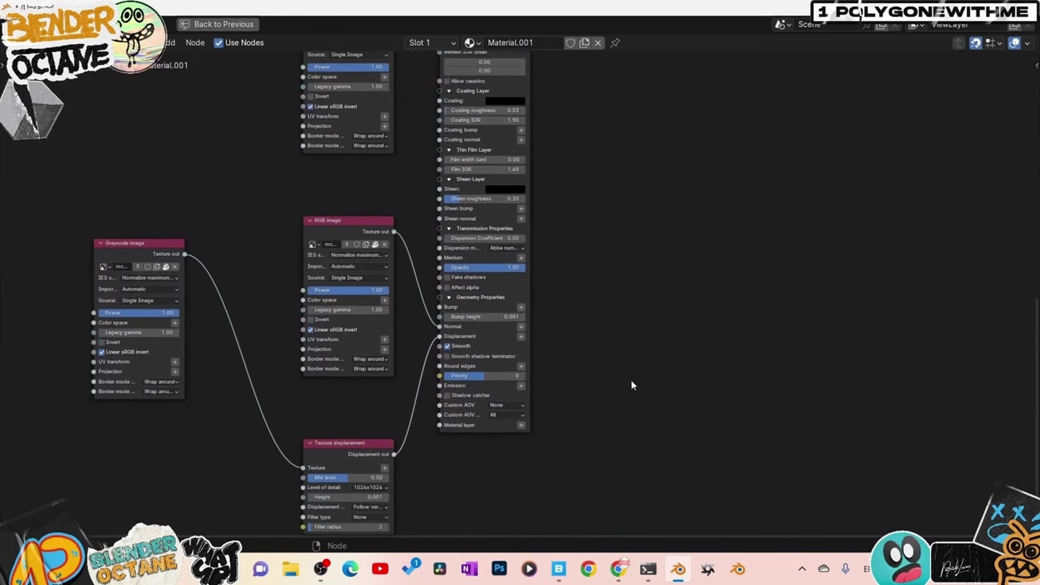
Align the Texture displacement node and its Grayscale image node side by side below the normal map's RGB image node
{"action": "scroll", "coordinate": [425, 309], "scroll_direction": "down", "scroll_amount": 5}
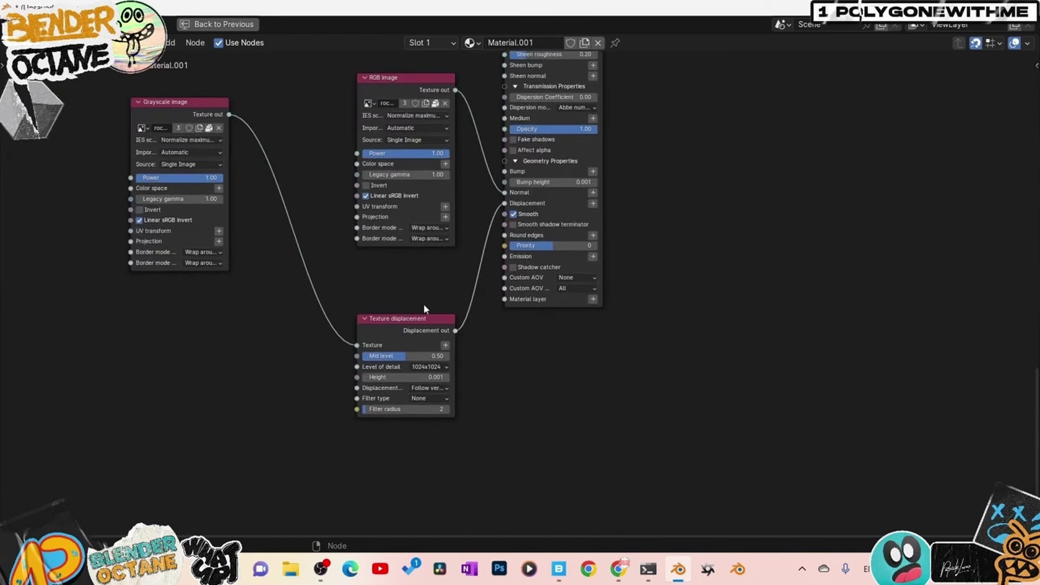
{"action": "left_click_drag", "start_coordinate": [404, 325], "coordinate": [394, 307]}
{"action": "left_click_drag", "start_coordinate": [180, 103], "coordinate": [269, 300]}
{"action": "mouse_move", "coordinate": [371, 320]}
{"action": "left_mouse_down"}
{"action": "mouse_move", "coordinate": [379, 299]}
{"action": "mouse_move", "coordinate": [368, 299]}
{"action": "left_mouse_up"}
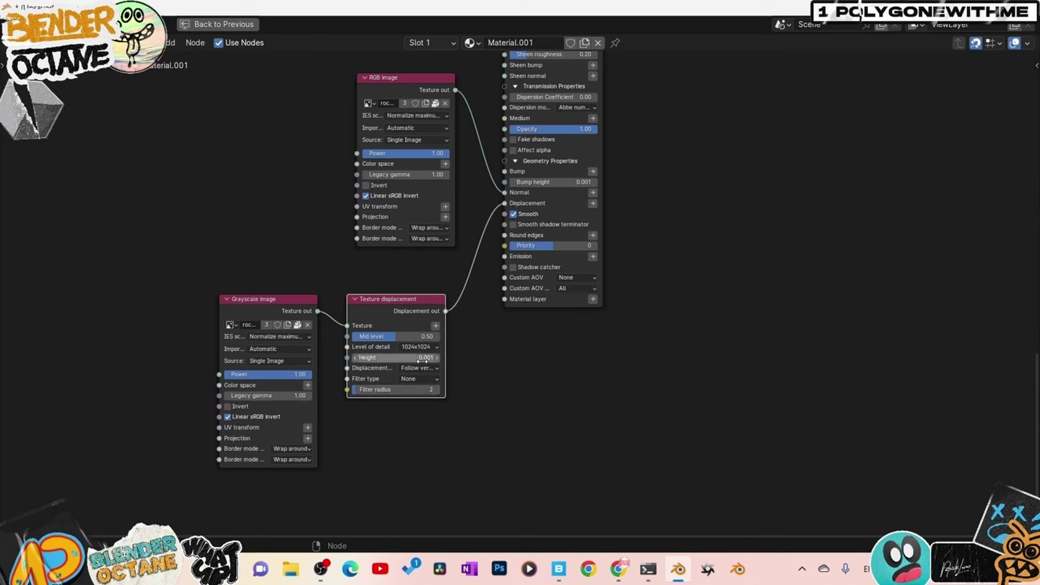
Widen the displacement's Grayscale image node and the normal's RGB image node to show their file names, and restore the full layout
{"action": "left_click", "coordinate": [228, 323]}
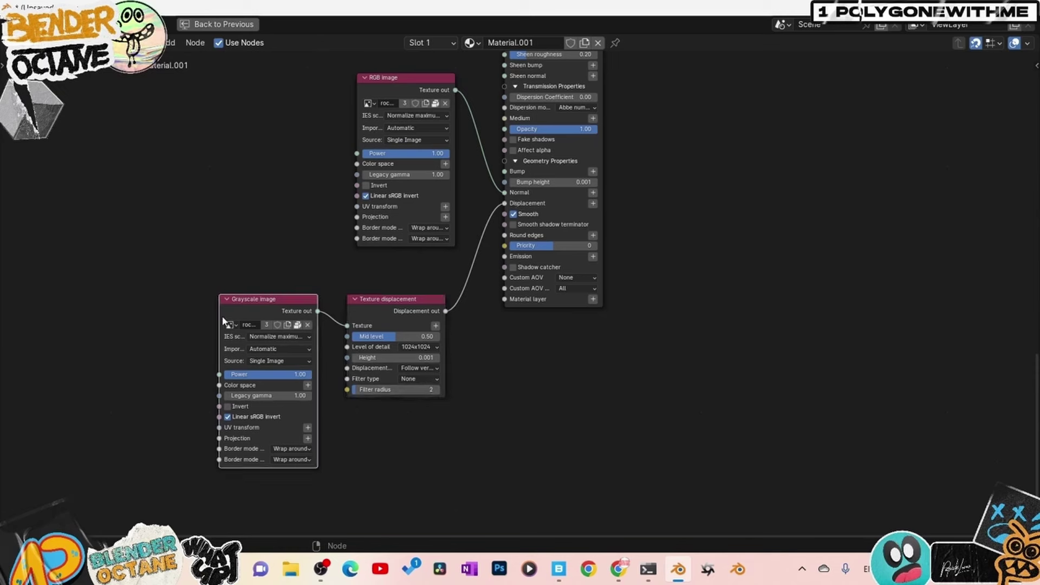
{"action": "left_click_drag", "start_coordinate": [218, 315], "coordinate": [135, 316]}
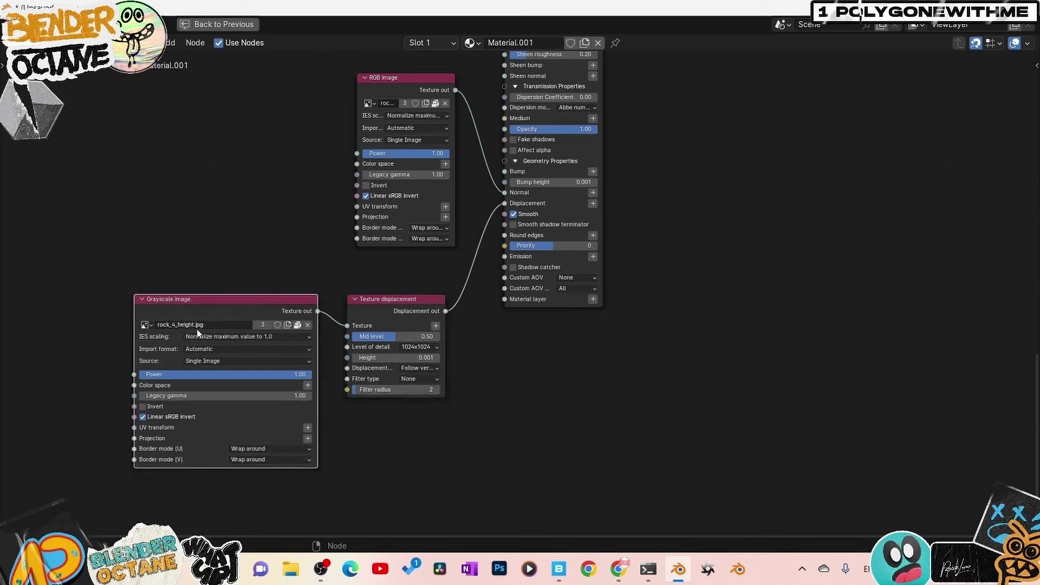
{"action": "left_click", "coordinate": [392, 92]}
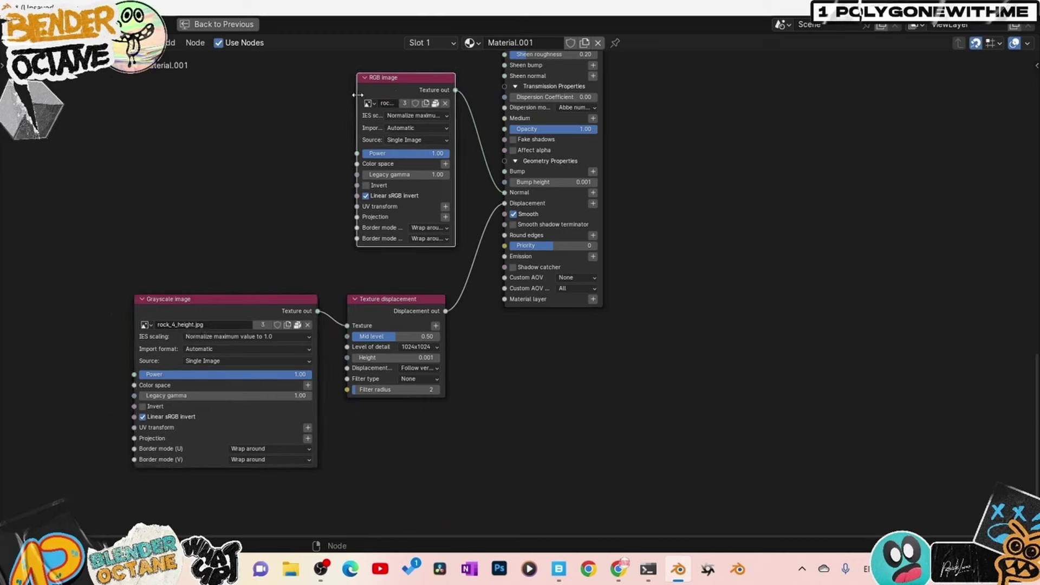
{"action": "left_click_drag", "start_coordinate": [356, 91], "coordinate": [228, 91]}
{"action": "middle_click_drag", "start_coordinate": [636, 179], "coordinate": [561, 355]}
{"action": "scroll", "coordinate": [594, 193], "scroll_direction": "down", "scroll_amount": 2}
{"action": "middle_click_drag", "start_coordinate": [595, 193], "coordinate": [522, 353]}
{"action": "scroll", "coordinate": [492, 323], "scroll_direction": "up", "scroll_amount": 2}
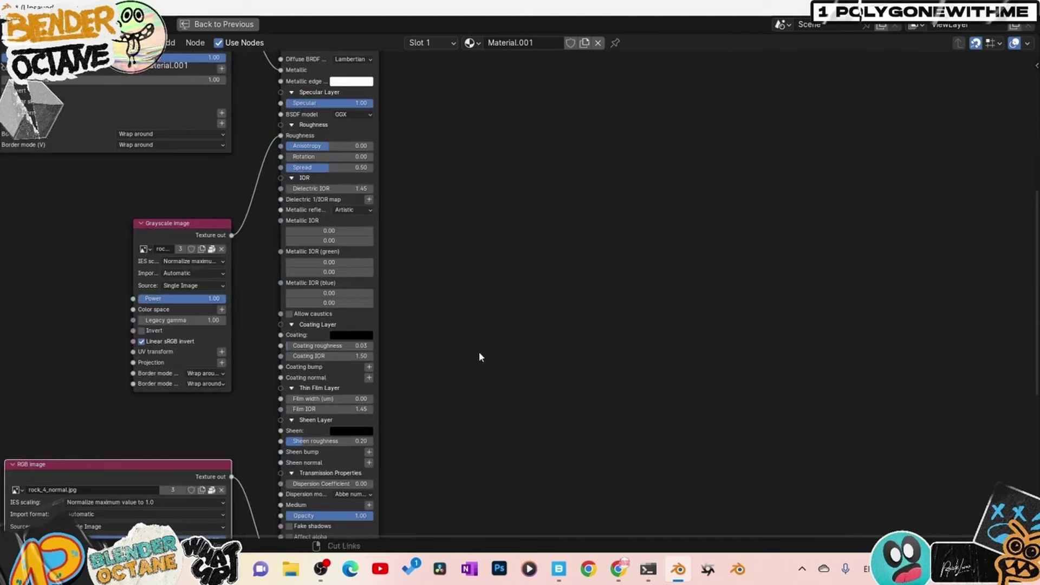
{"action": "key", "text": "ctrl+space"}
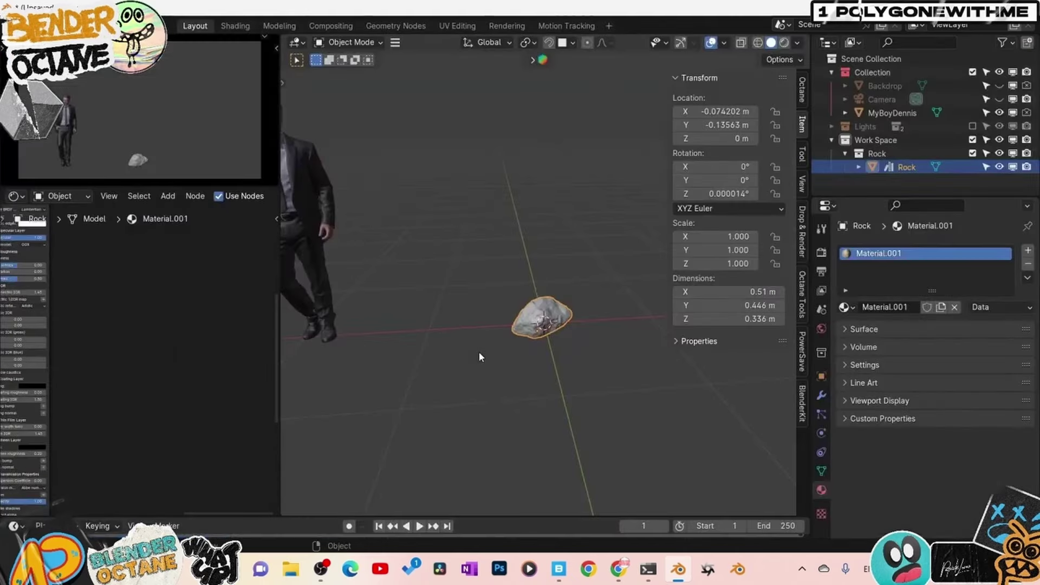
Preview the rock in rendered shading with the viewport overlays hidden and inspect its surface from several angles
{"action": "left_click", "coordinate": [784, 42]}
{"action": "middle_click_drag", "start_coordinate": [543, 343], "coordinate": [582, 360]}
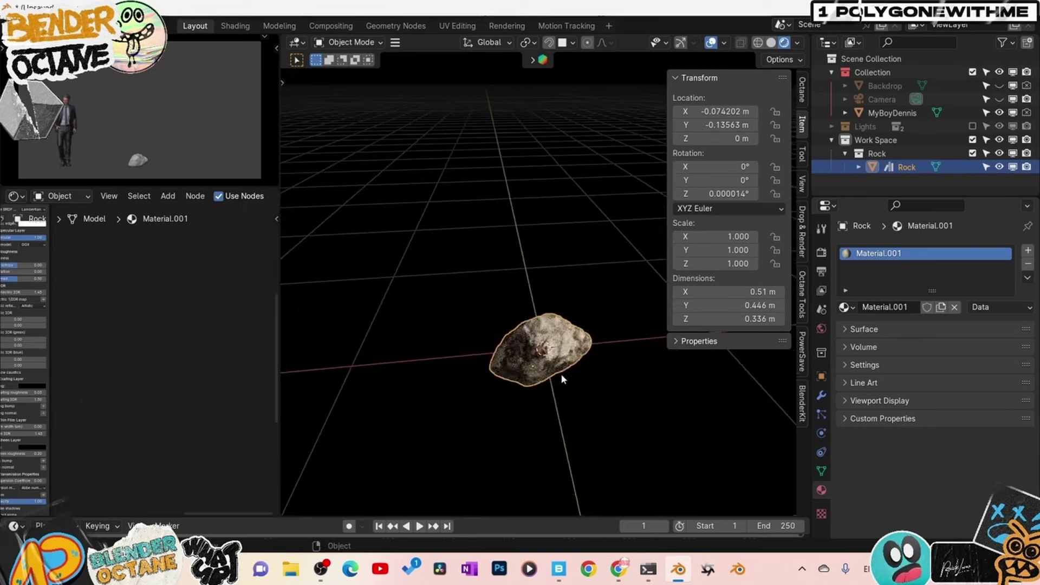
{"action": "left_click", "coordinate": [711, 43]}
{"action": "middle_click_drag", "start_coordinate": [593, 323], "coordinate": [442, 319]}
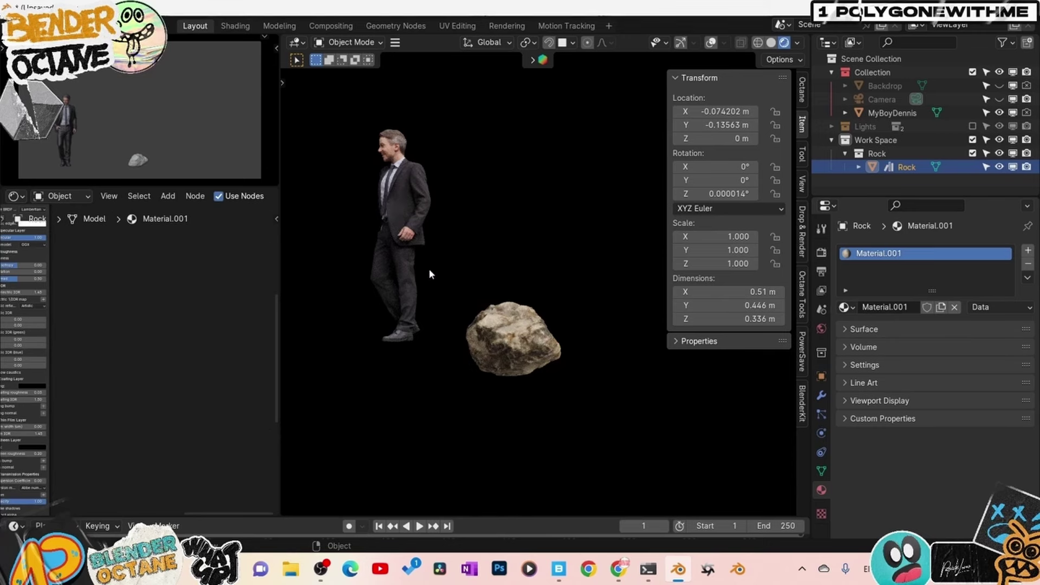
{"action": "middle_click_drag", "start_coordinate": [412, 338], "coordinate": [520, 346]}
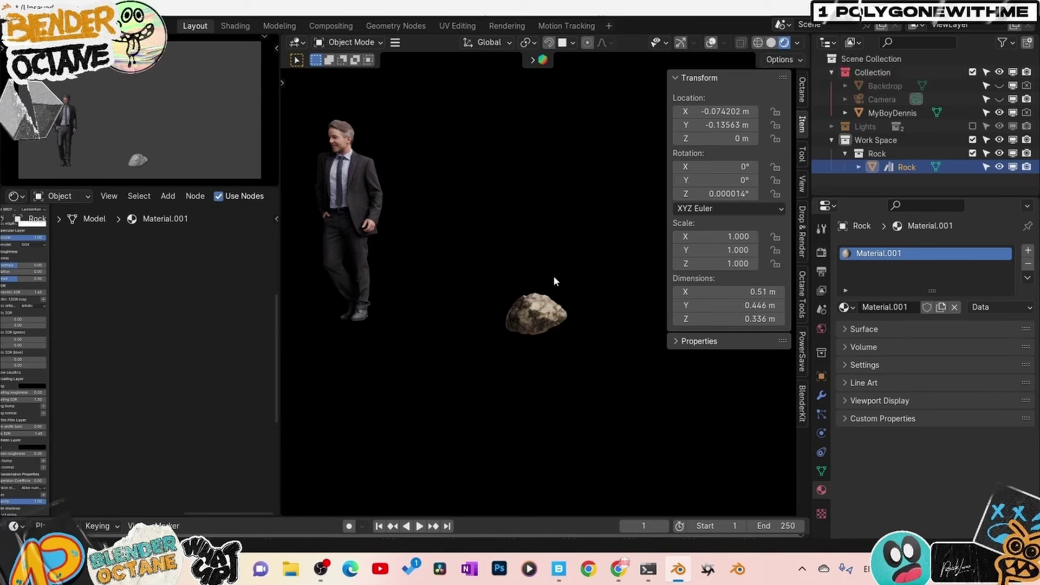
Replace the rock with a default cube in solid shading, and widen the node editor while hiding the viewport's sidebar
{"action": "middle_click_drag", "start_coordinate": [554, 275], "coordinate": [563, 333]}
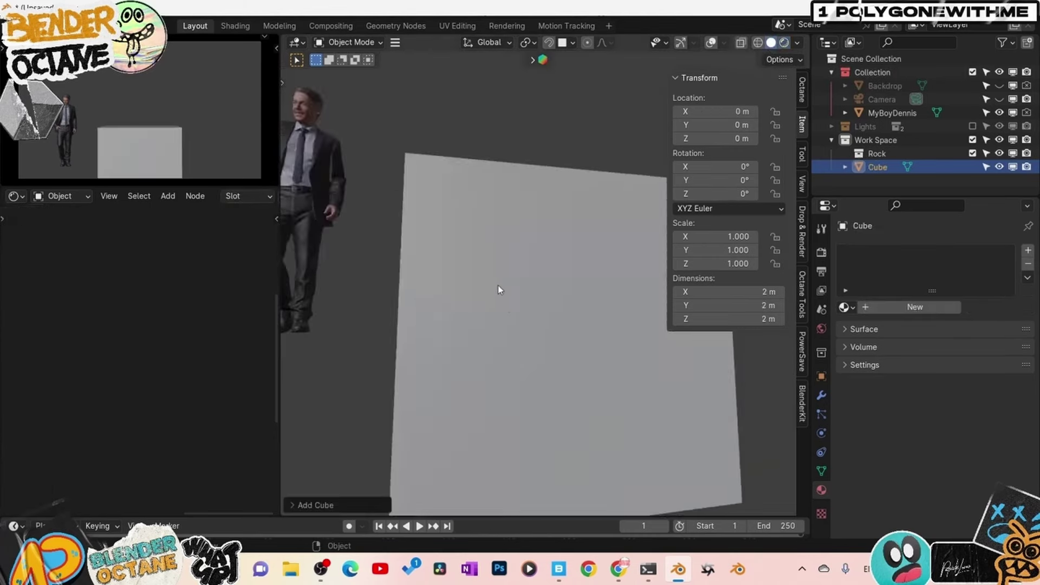
{"action": "scroll", "coordinate": [499, 285], "scroll_direction": "down", "scroll_amount": 3}
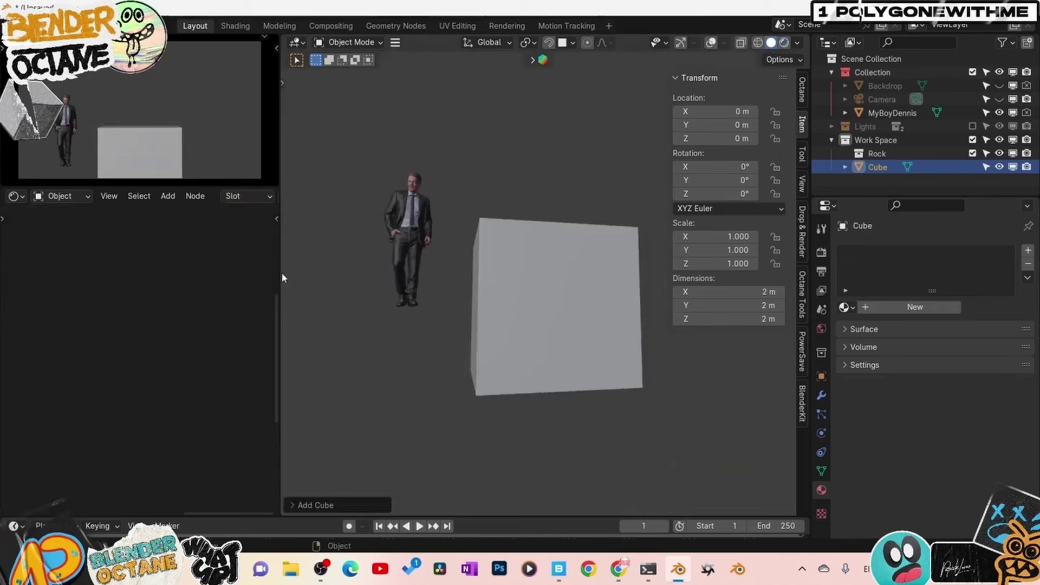
{"action": "left_click_drag", "start_coordinate": [280, 273], "coordinate": [408, 282]}
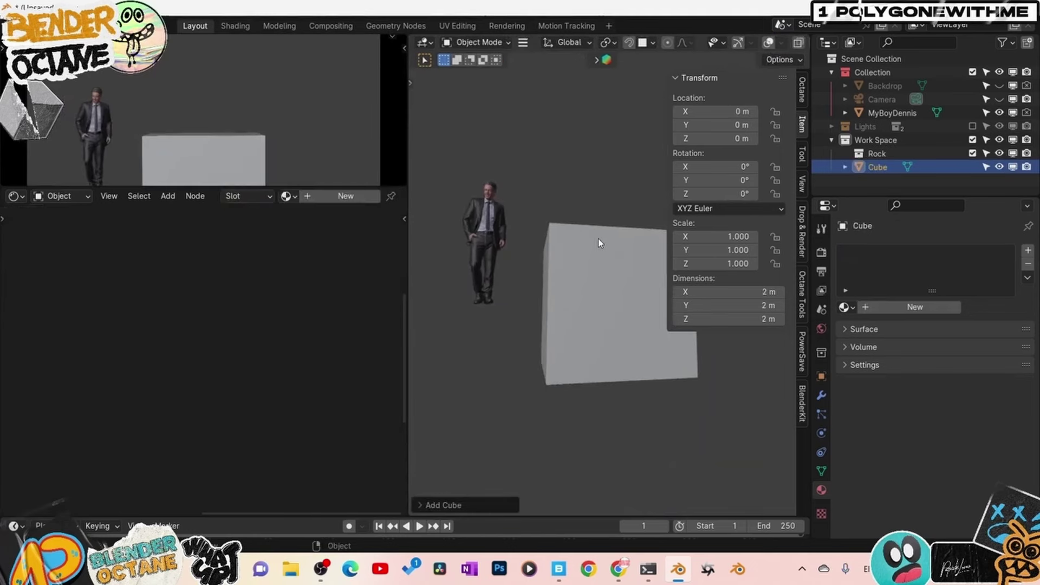
{"action": "key", "text": "n"}
{"action": "middle_click_drag", "start_coordinate": [608, 285], "coordinate": [612, 299]}
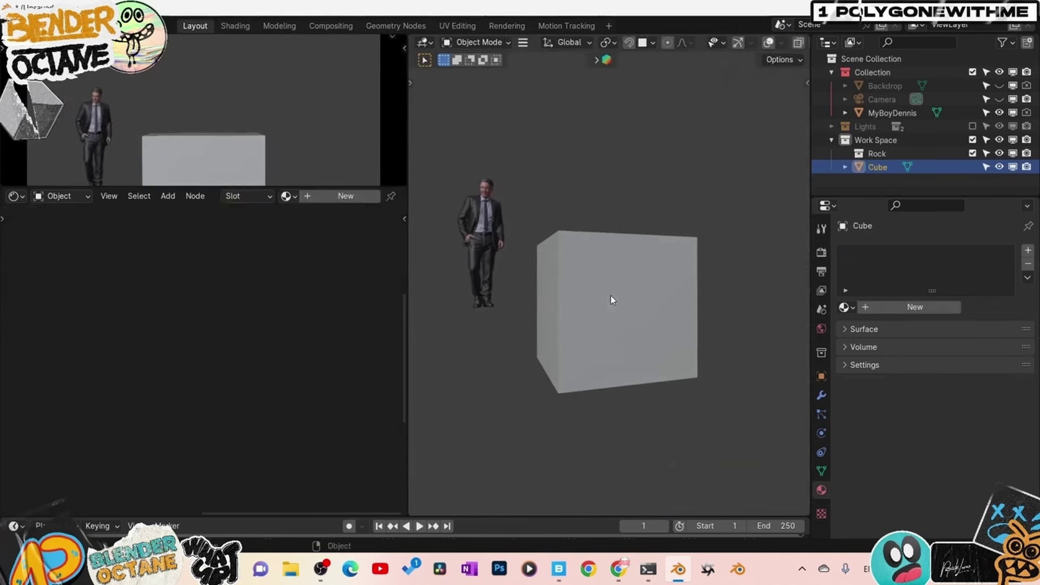
Create a new material on the cube and load the paper_0025 color, height, DirectX normal and roughness maps into its Universal material
{"action": "left_click", "coordinate": [329, 196]}
{"action": "middle_click_drag", "start_coordinate": [262, 336], "coordinate": [395, 434]}
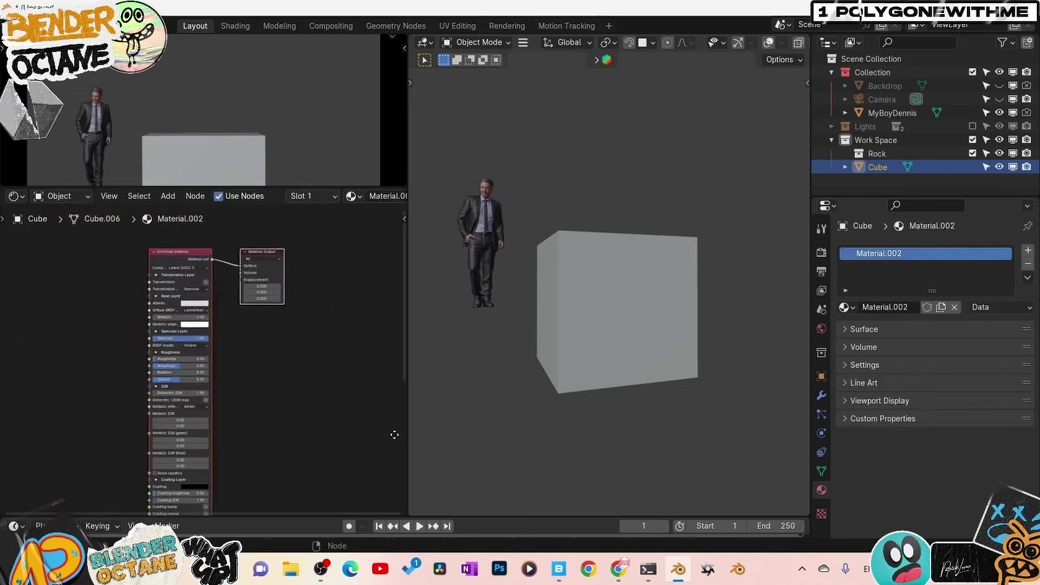
{"action": "left_click", "coordinate": [208, 265]}
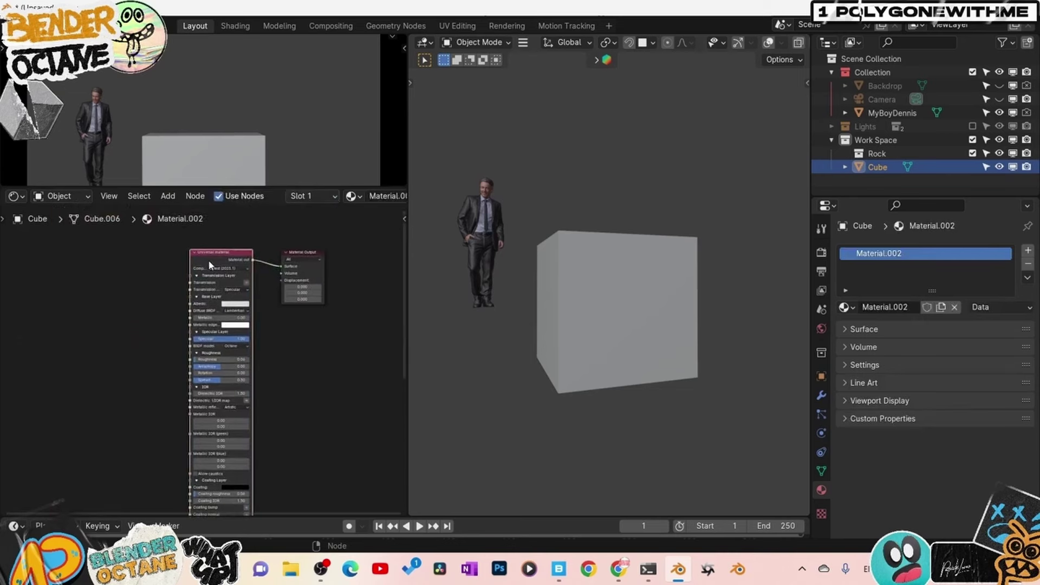
{"action": "key", "text": "ctrl+shift+t"}
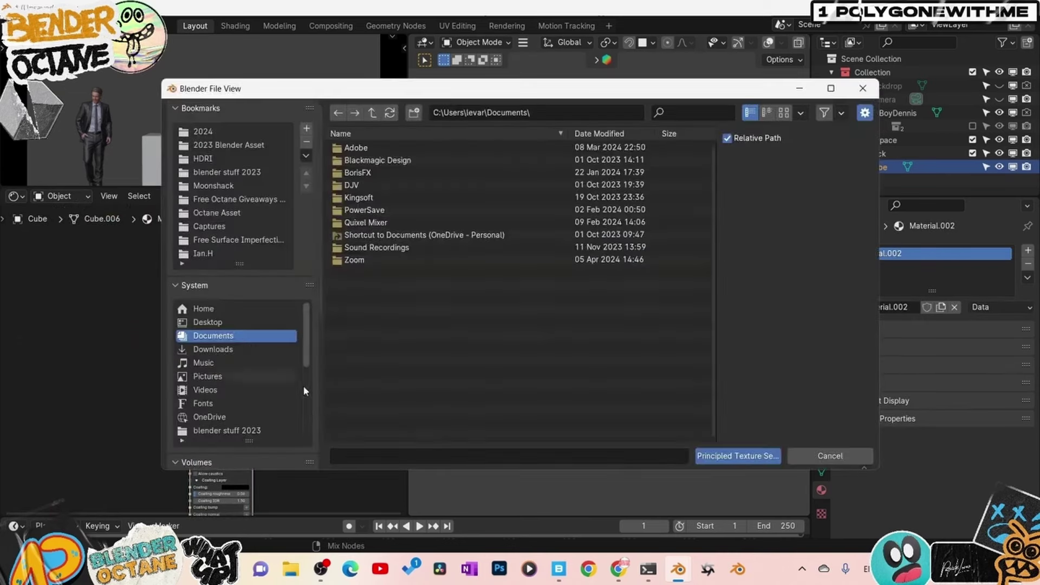
{"action": "scroll", "coordinate": [265, 210], "scroll_direction": "down", "scroll_amount": 5}
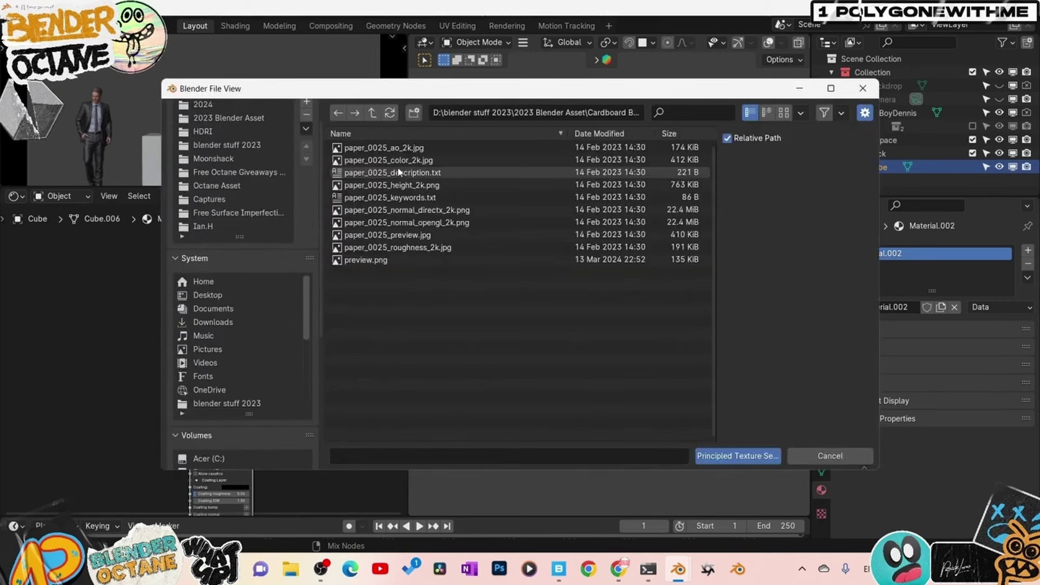
{"action": "left_click", "coordinate": [389, 161]}
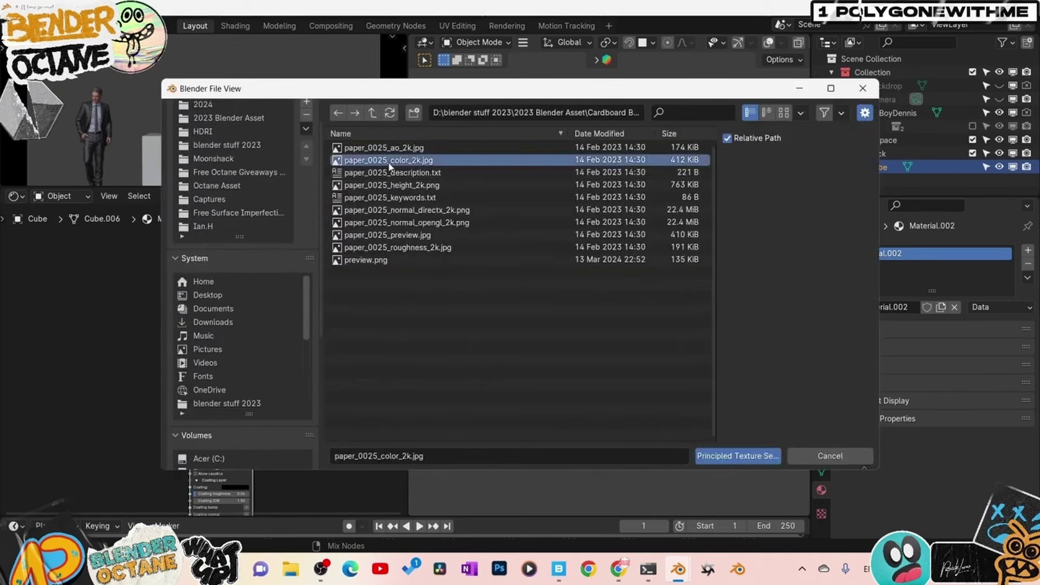
{"action": "left_click", "coordinate": [433, 186], "text": "ctrl"}
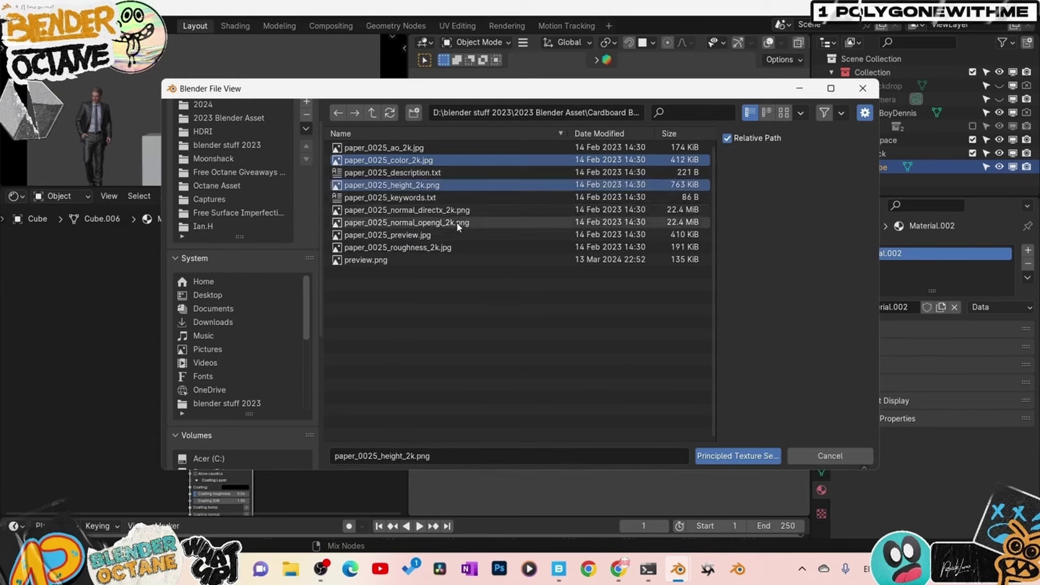
{"action": "left_click", "coordinate": [448, 210], "text": "ctrl"}
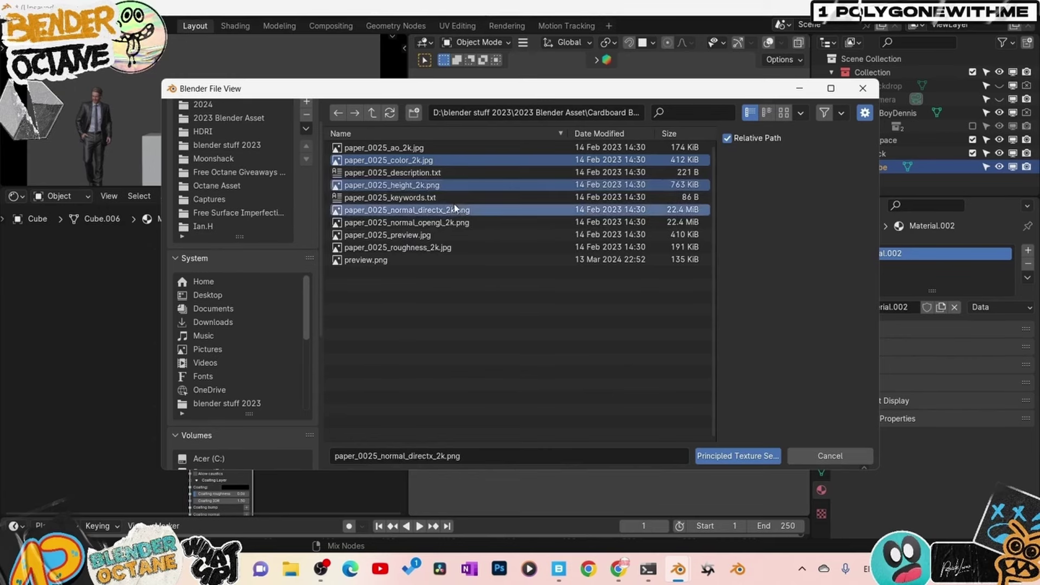
{"action": "left_click", "coordinate": [431, 248], "text": "ctrl"}
{"action": "key", "text": "Return"}
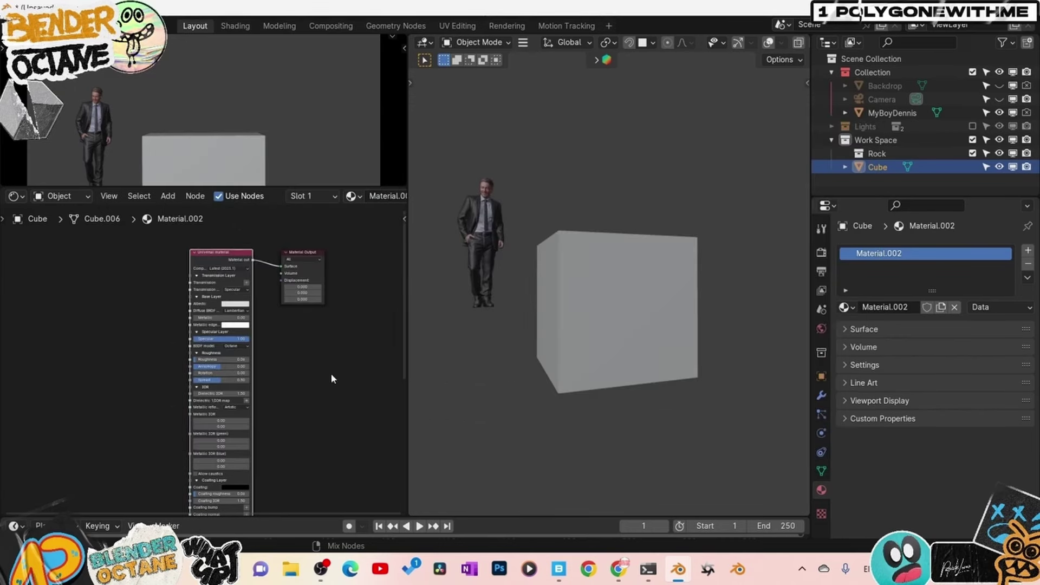
Move the Texture displacement node clear of the other nodes and maximize the node editor
{"action": "scroll", "coordinate": [174, 363], "scroll_direction": "down", "scroll_amount": 2}
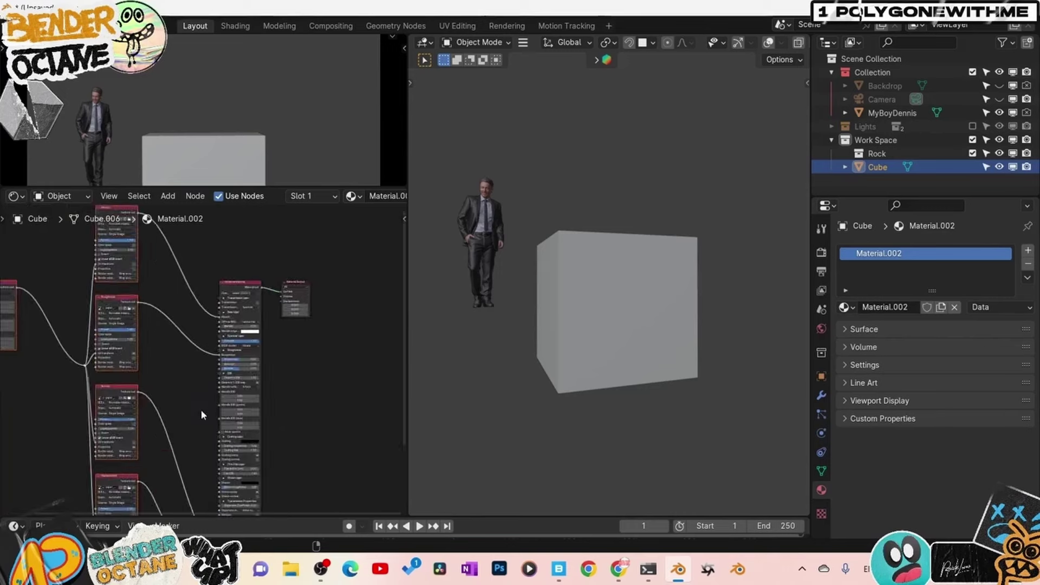
{"action": "middle_click_drag", "start_coordinate": [200, 410], "coordinate": [232, 301]}
{"action": "left_click_drag", "start_coordinate": [202, 391], "coordinate": [167, 413]}
{"action": "key", "text": "ctrl+space"}
{"action": "scroll", "coordinate": [242, 324], "scroll_direction": "up", "scroll_amount": 2}
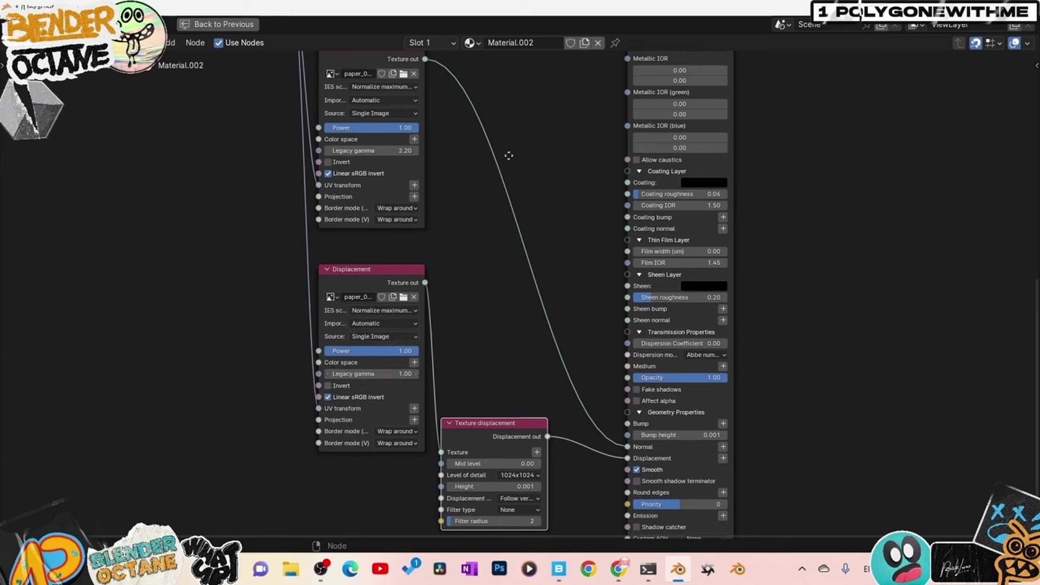
Set the legacy gamma of the Normal image node to 1
{"action": "middle_click_drag", "start_coordinate": [509, 156], "coordinate": [368, 320]}
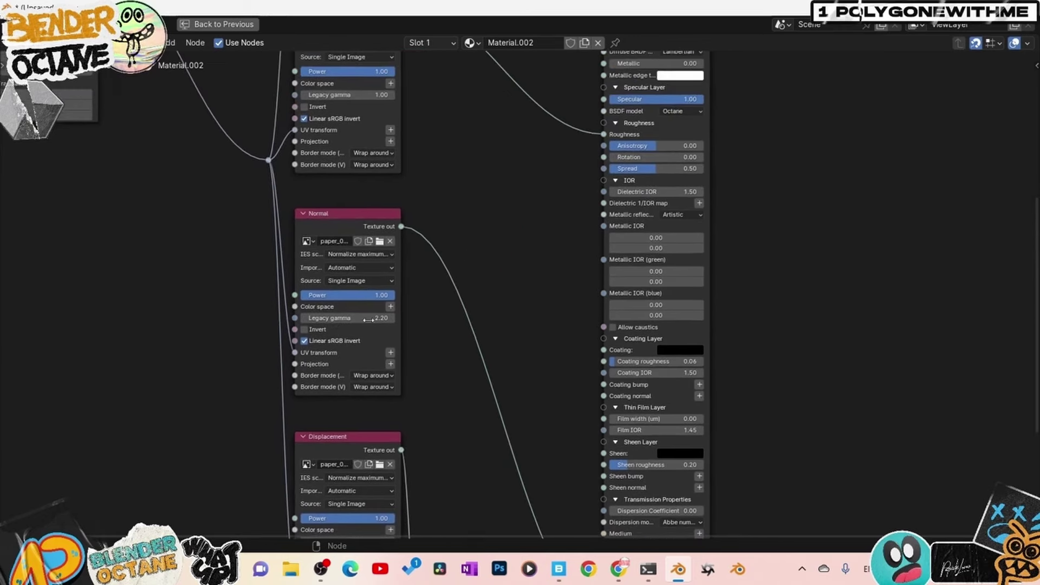
{"action": "left_click", "coordinate": [369, 320]}
{"action": "type", "text": "1"}
{"action": "key", "text": "Return"}
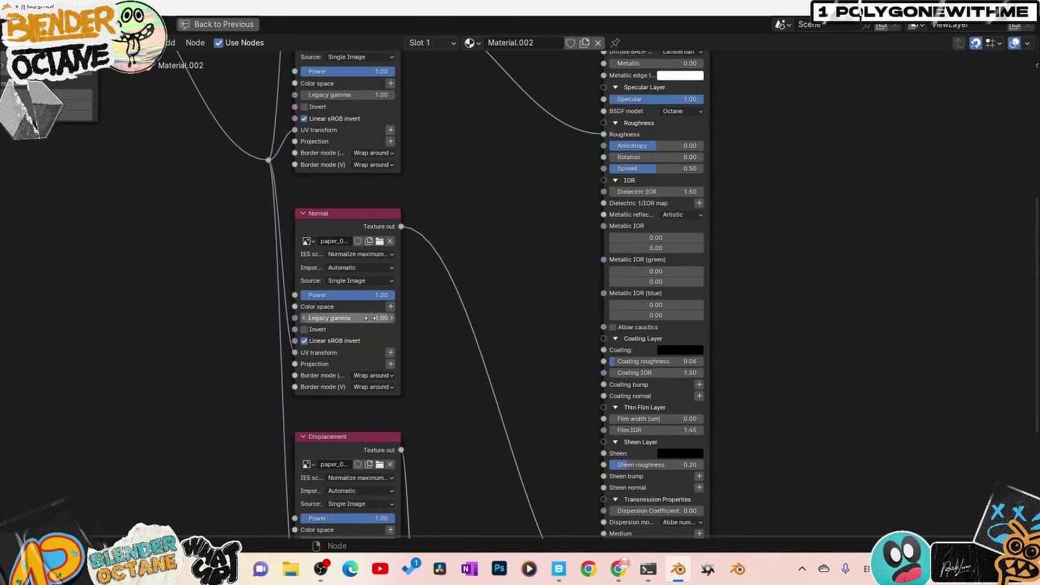
Check the Roughness and Albedo image nodes, and set the Universal material's BSDF model to GGX (energy preserving) before restoring the full layout
{"action": "middle_click_drag", "start_coordinate": [498, 206], "coordinate": [498, 226]}
{"action": "middle_click_drag", "start_coordinate": [372, 129], "coordinate": [368, 403]}
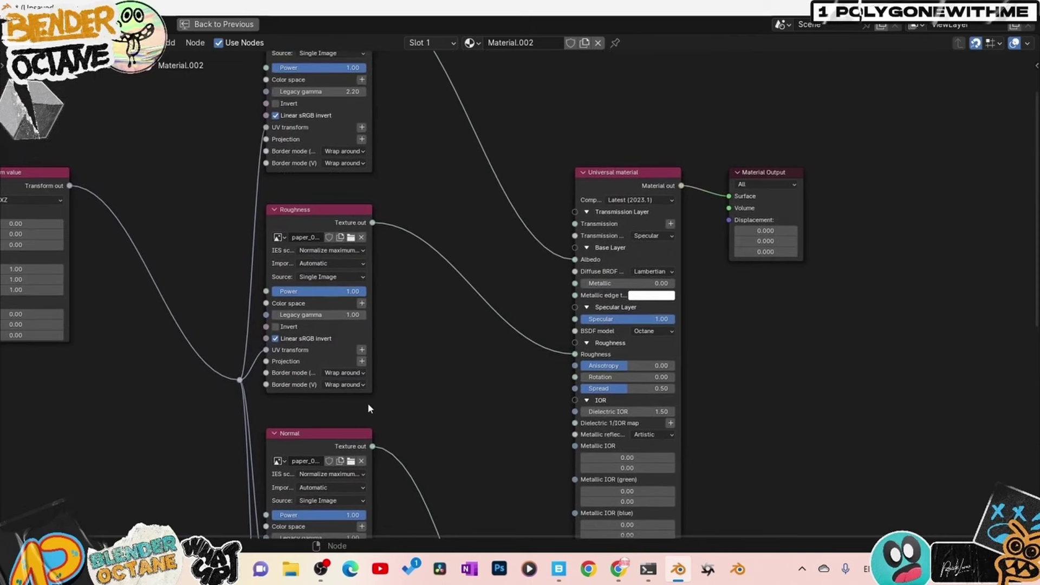
{"action": "middle_click_drag", "start_coordinate": [403, 249], "coordinate": [403, 259]}
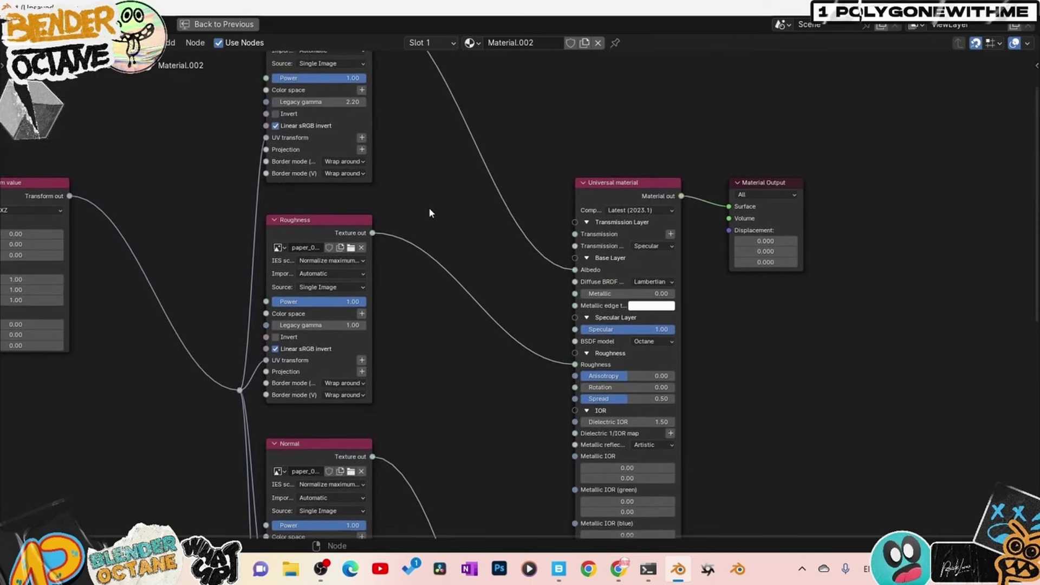
{"action": "middle_click_drag", "start_coordinate": [429, 207], "coordinate": [404, 285]}
{"action": "left_click", "coordinate": [311, 86]}
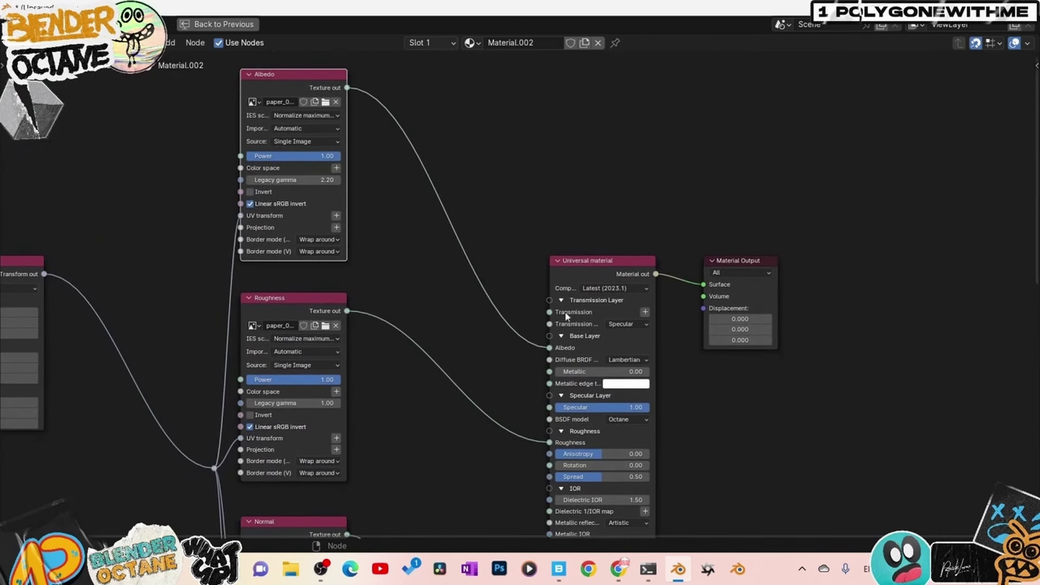
{"action": "middle_click_drag", "start_coordinate": [653, 408], "coordinate": [601, 278]}
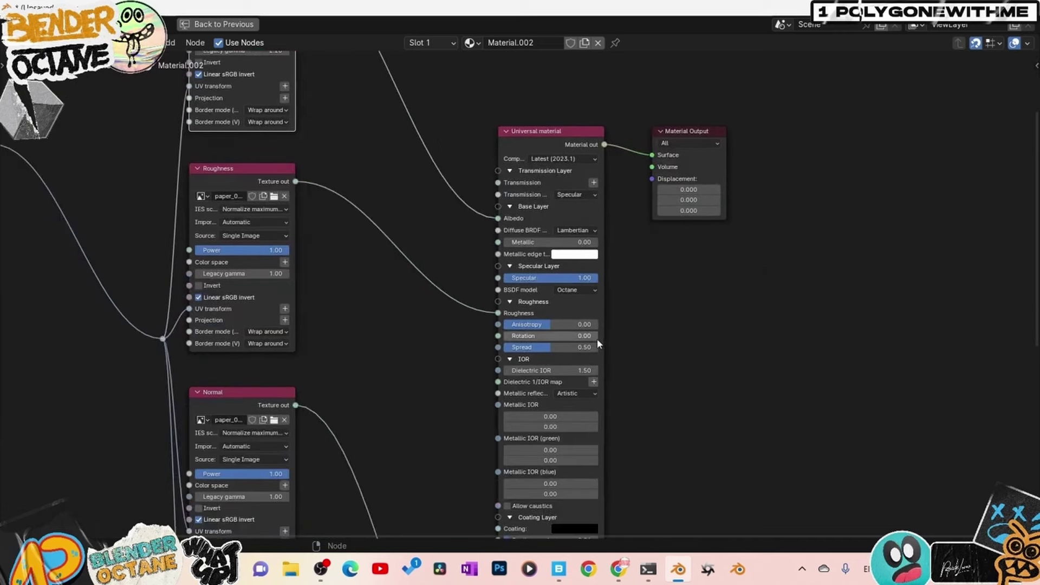
{"action": "left_click", "coordinate": [567, 291]}
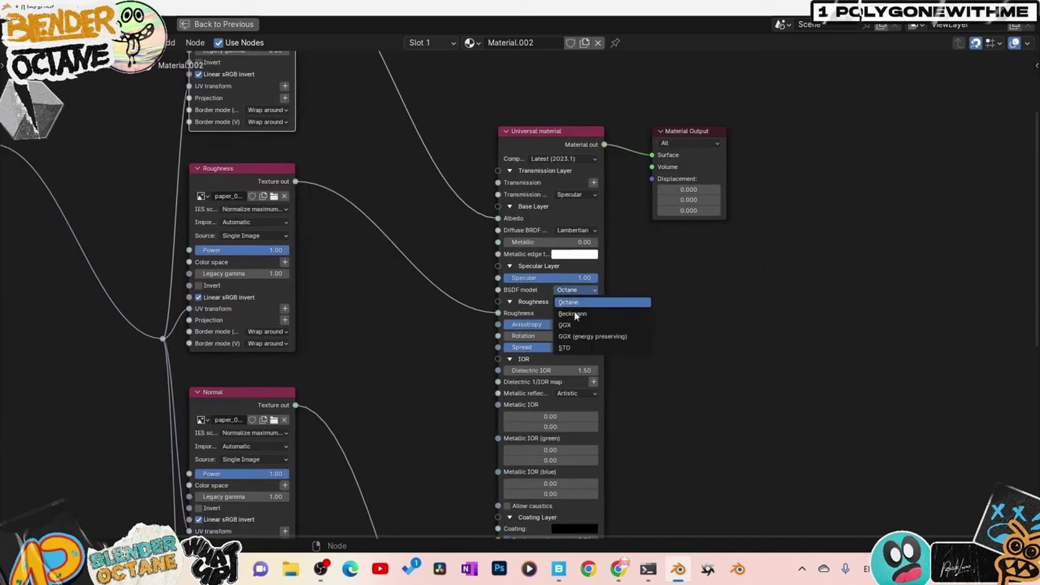
{"action": "left_click", "coordinate": [593, 345]}
{"action": "key", "text": "ctrl+space"}
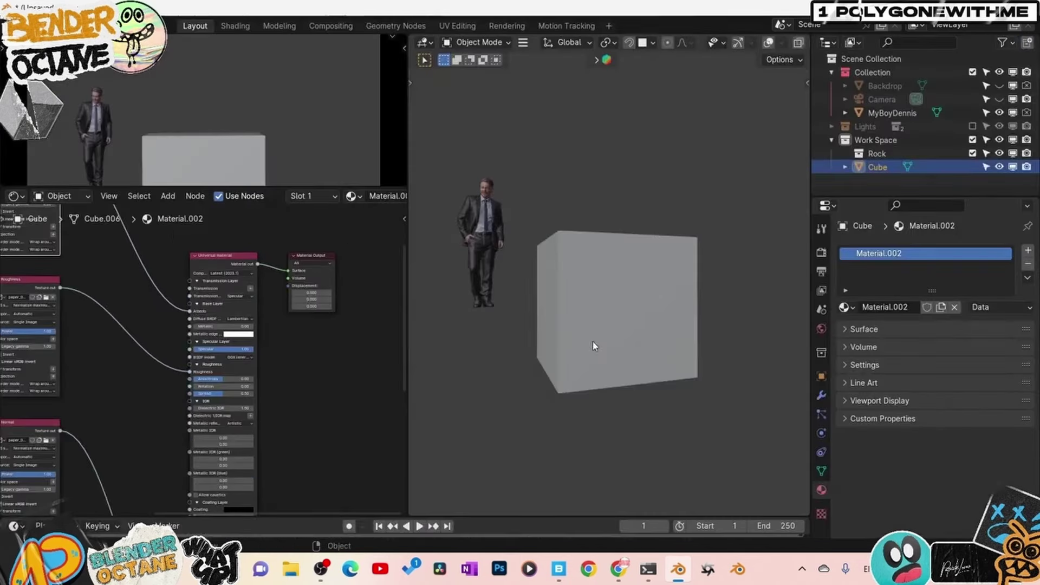
Preview the cardboard cube in rendered shading from several angles and return the viewport to solid shading
{"action": "scroll", "coordinate": [787, 52], "scroll_direction": "down", "scroll_amount": 2}
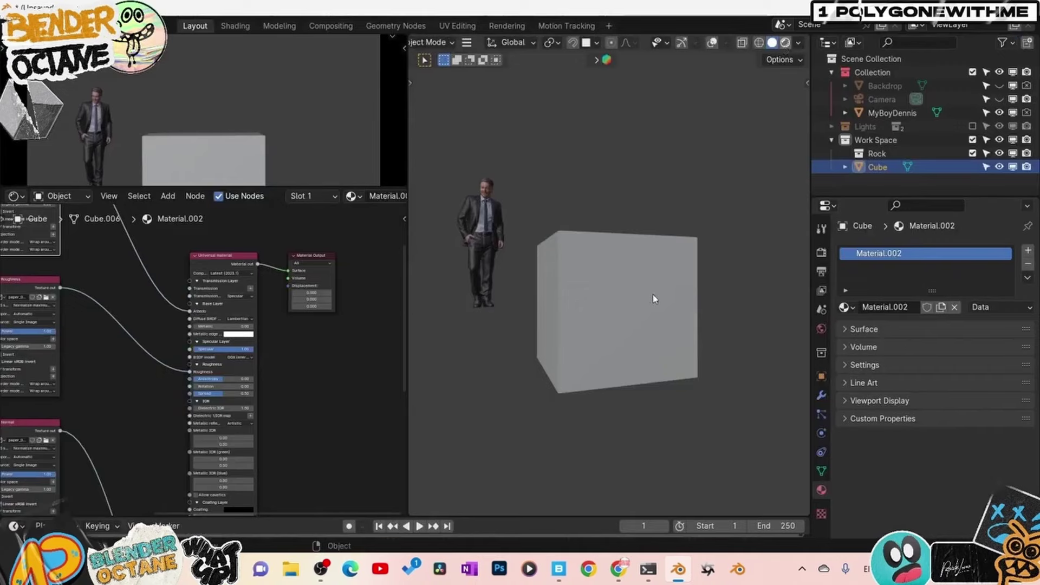
{"action": "key", "text": "z"}
{"action": "mouse_move", "coordinate": [609, 321]}
{"action": "middle_mouse_down"}
{"action": "mouse_move", "coordinate": [547, 303]}
{"action": "mouse_move", "coordinate": [652, 273]}
{"action": "mouse_move", "coordinate": [555, 235]}
{"action": "mouse_move", "coordinate": [657, 304]}
{"action": "mouse_move", "coordinate": [533, 326]}
{"action": "mouse_move", "coordinate": [539, 348]}
{"action": "mouse_move", "coordinate": [647, 318]}
{"action": "middle_mouse_up"}
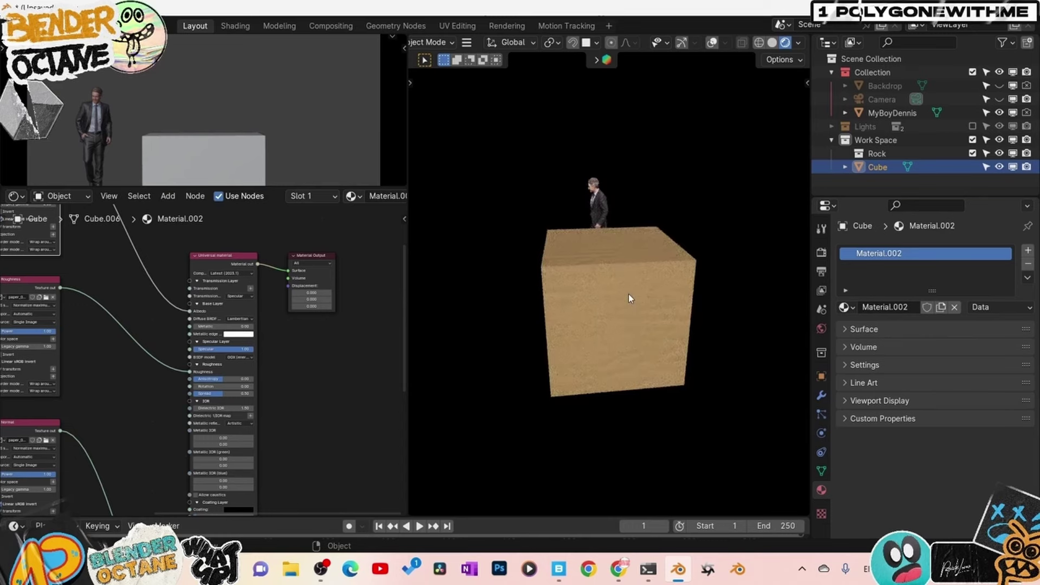
{"action": "key", "text": "z"}
{"action": "mouse_move", "coordinate": [629, 299]}
{"action": "middle_mouse_down"}
{"action": "mouse_move", "coordinate": [524, 313]}
{"action": "mouse_move", "coordinate": [653, 273]}
{"action": "mouse_move", "coordinate": [592, 265]}
{"action": "mouse_move", "coordinate": [583, 304]}
{"action": "middle_mouse_up"}
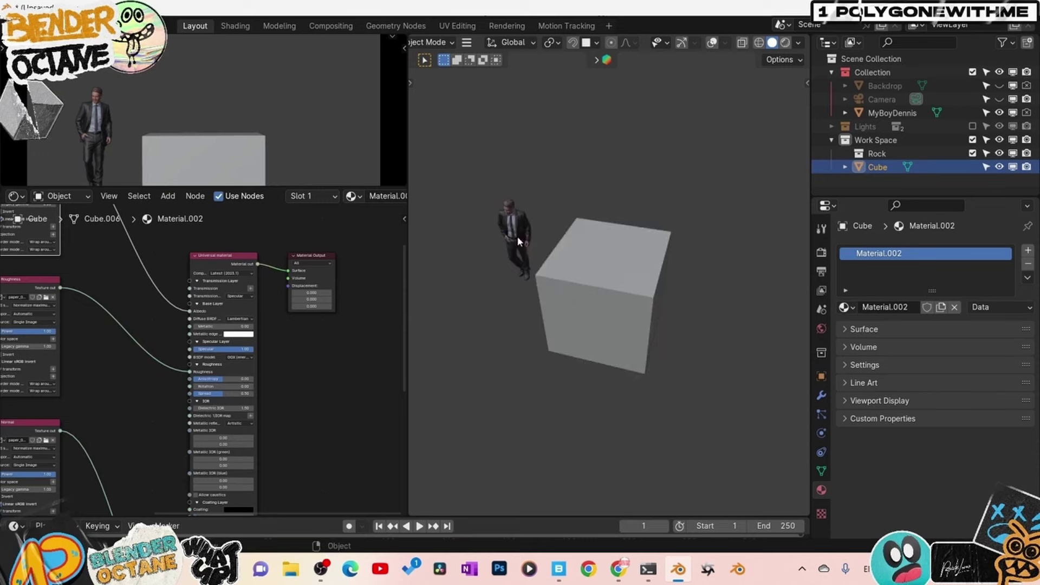
{"action": "middle_click_drag", "start_coordinate": [518, 238], "coordinate": [550, 237]}
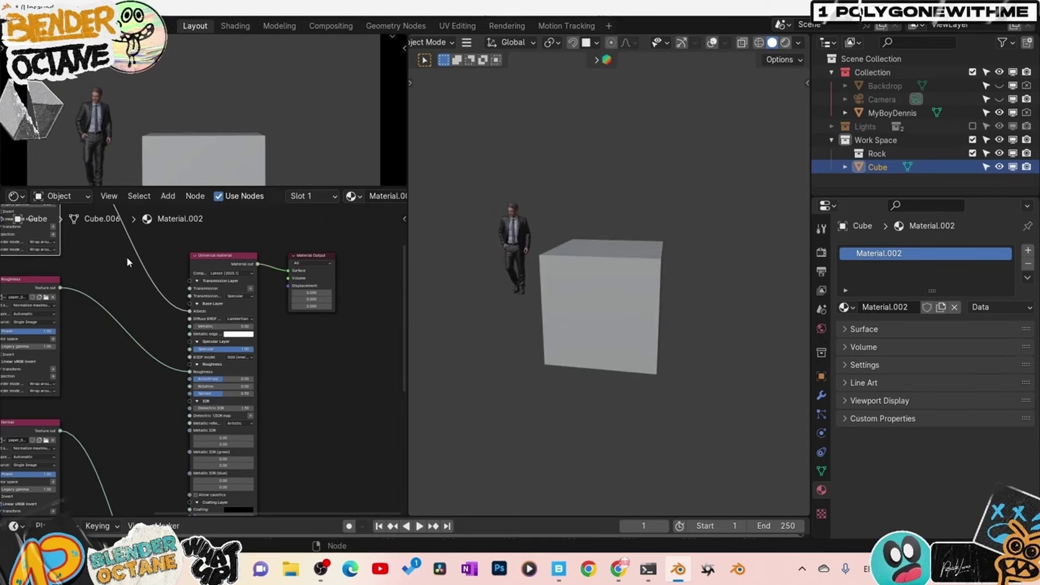
Replace the node editor with the Asset Browser and show its library and catalog list
{"action": "scroll", "coordinate": [129, 300], "scroll_direction": "down", "scroll_amount": 4}
{"action": "middle_click_drag", "start_coordinate": [129, 300], "coordinate": [162, 304]}
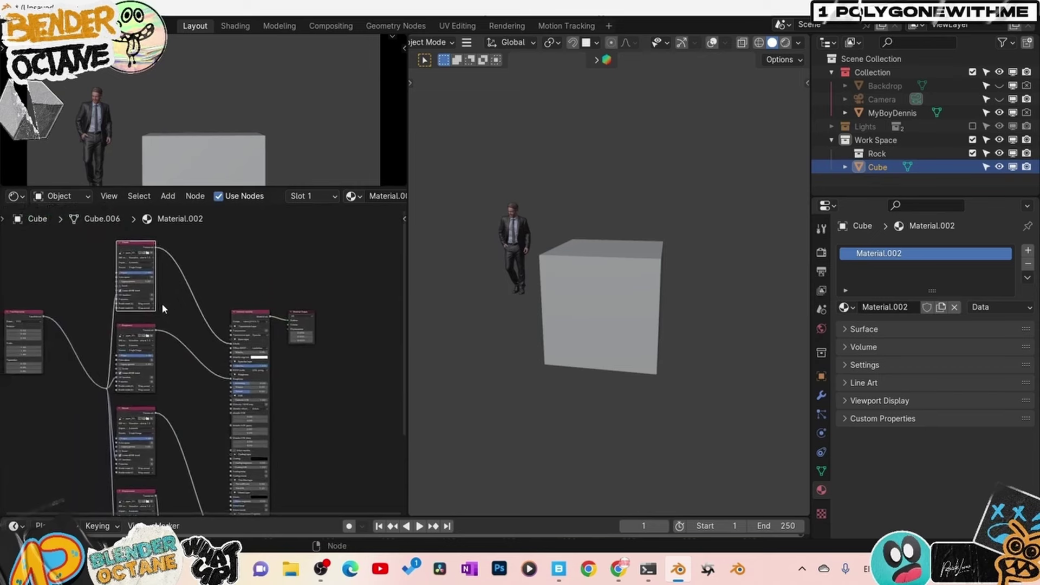
{"action": "left_click", "coordinate": [13, 197]}
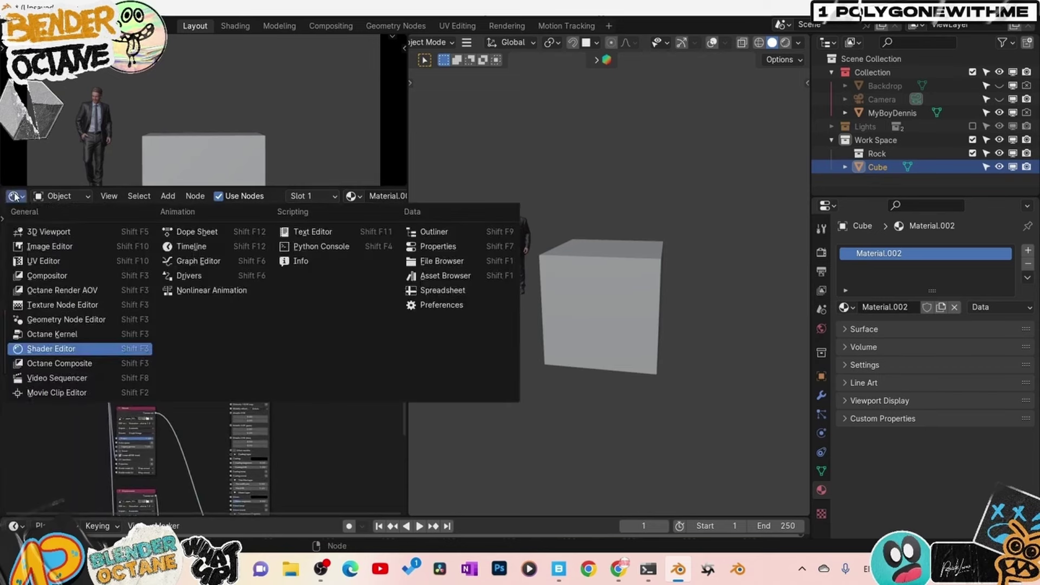
{"action": "left_click", "coordinate": [17, 196]}
{"action": "left_click", "coordinate": [452, 275]}
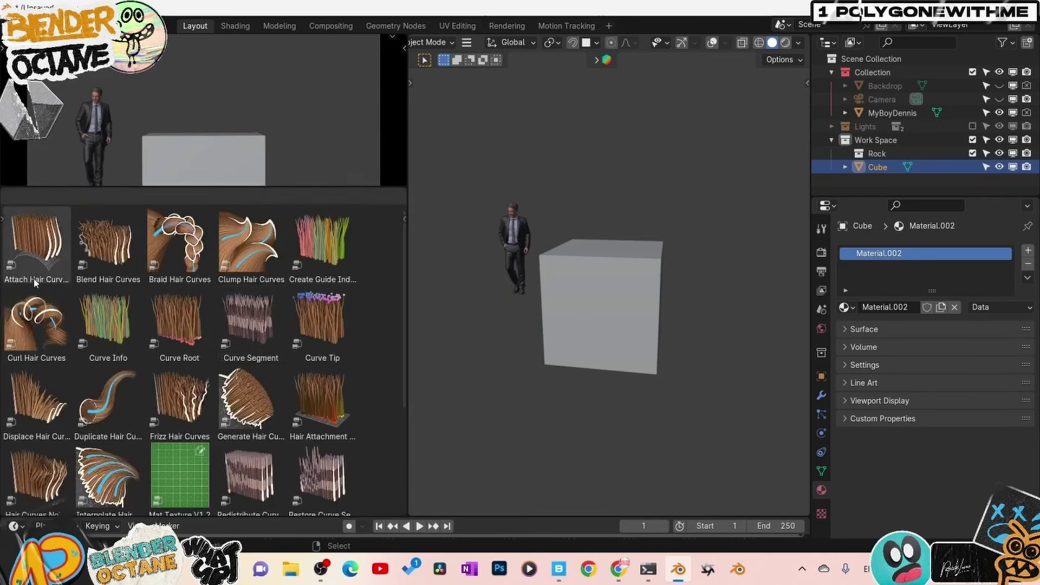
{"action": "key", "text": "n"}
{"action": "key", "text": "n"}
{"action": "key", "text": "t"}
{"action": "left_click", "coordinate": [79, 216]}
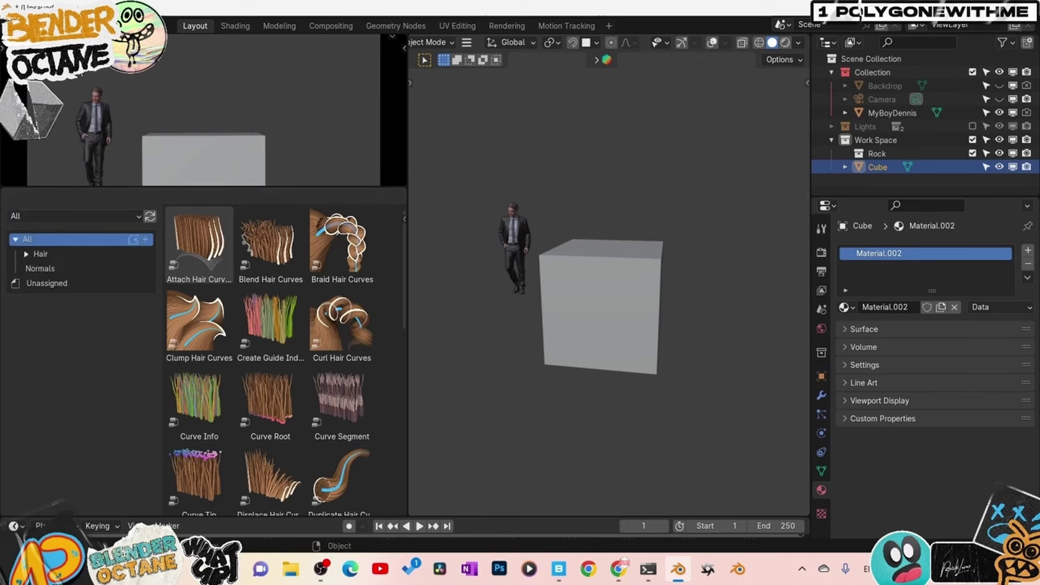
Add the Skool Material Database V2 folder as an asset library in the file path preferences and save the preferences
{"action": "left_click", "coordinate": [51, 25]}
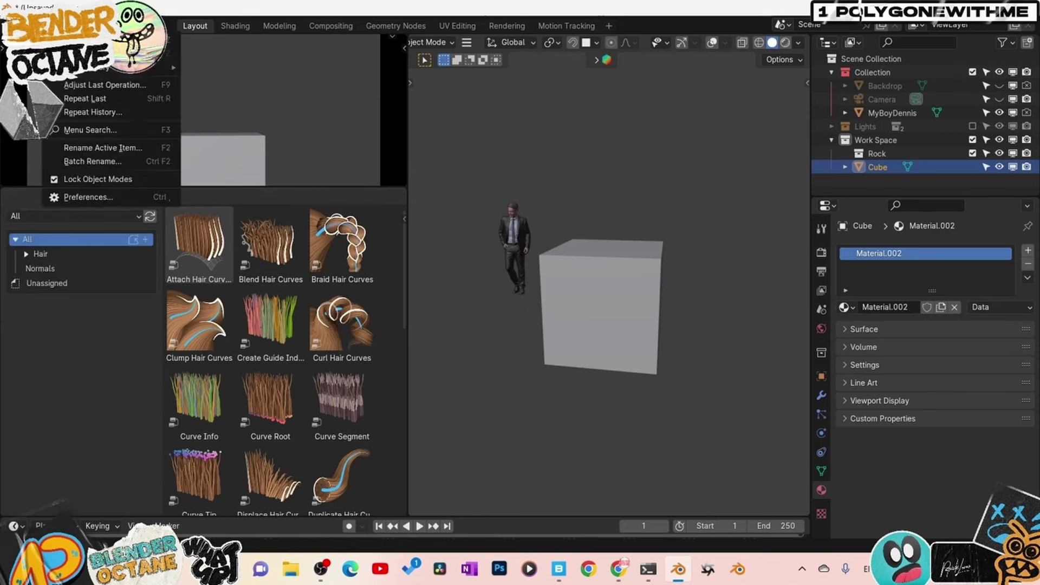
{"action": "left_click", "coordinate": [86, 197]}
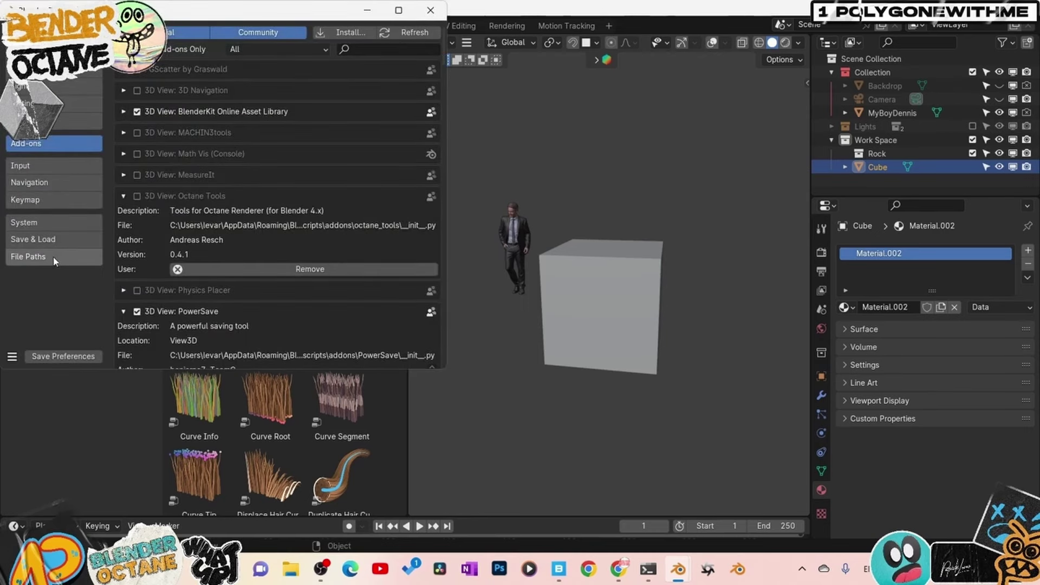
{"action": "left_click", "coordinate": [54, 260]}
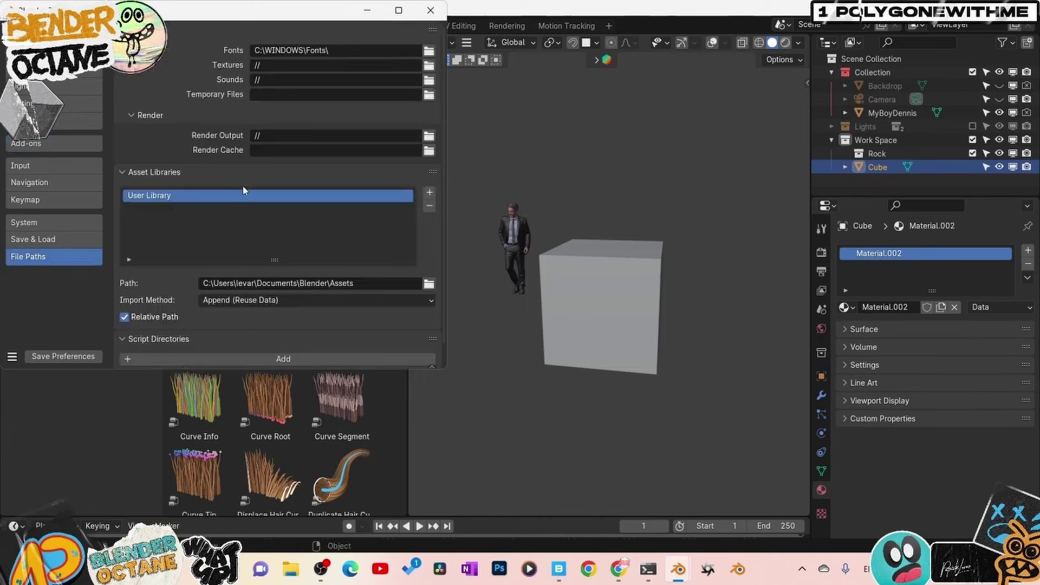
{"action": "left_click", "coordinate": [430, 193]}
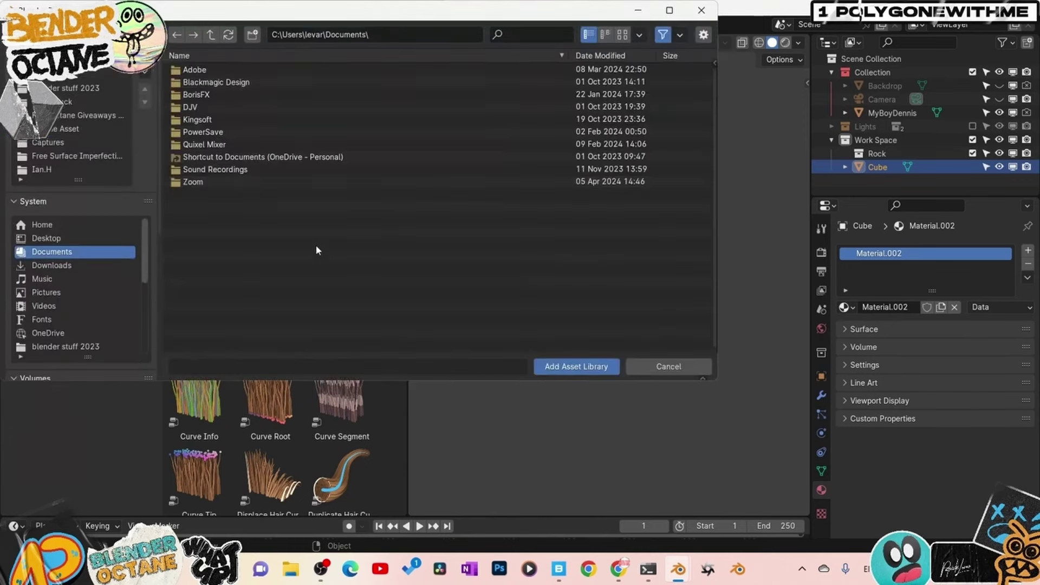
{"action": "left_click", "coordinate": [73, 130]}
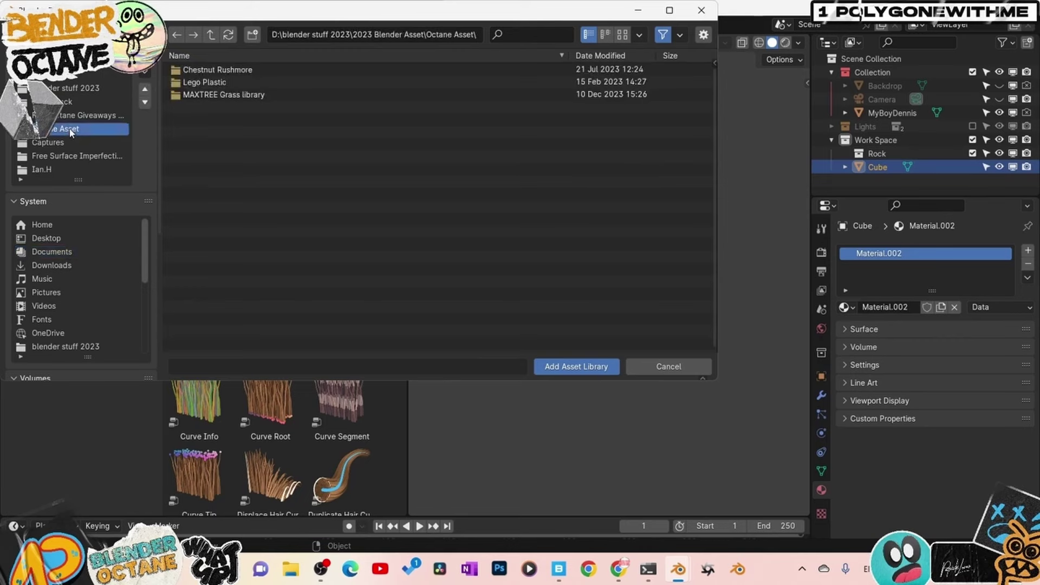
{"action": "left_click", "coordinate": [575, 367]}
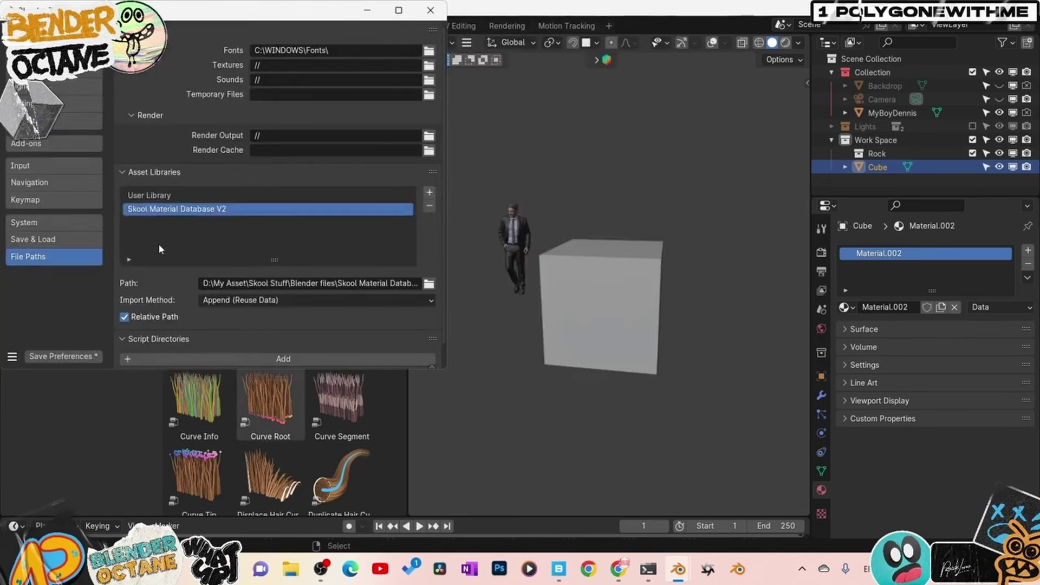
{"action": "left_click", "coordinate": [79, 360]}
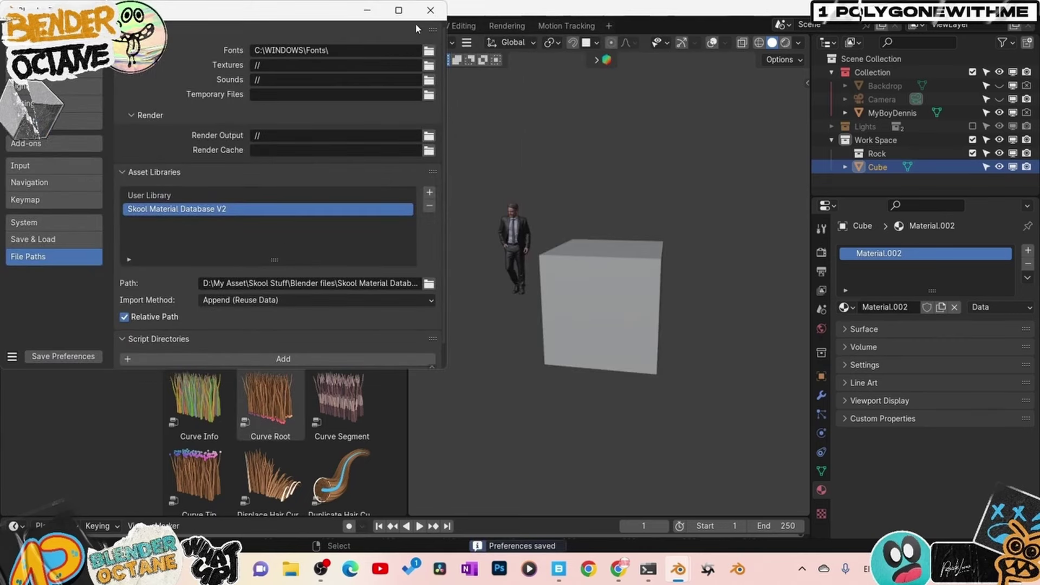
{"action": "left_click", "coordinate": [432, 19]}
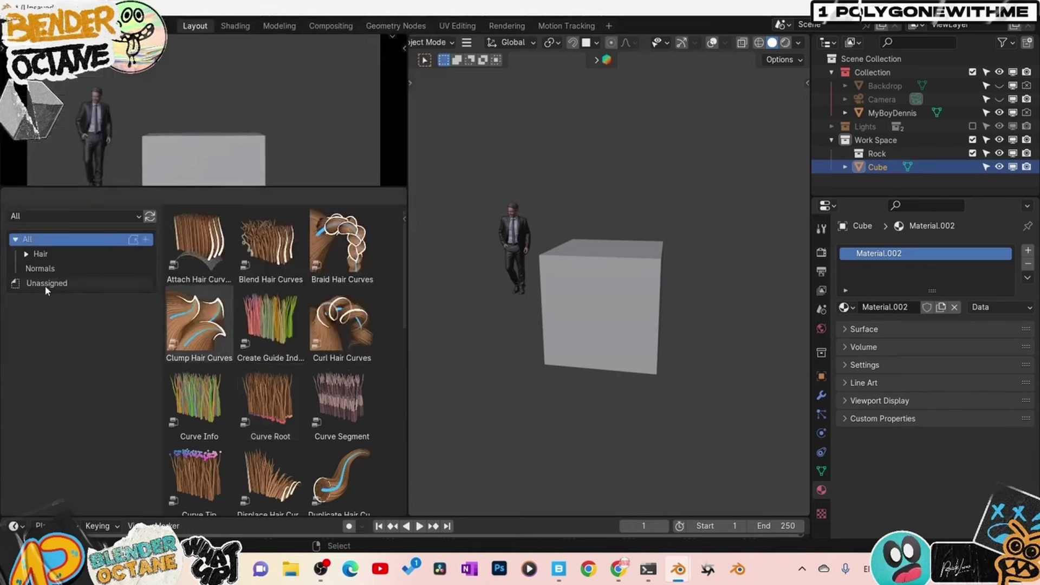
Show the Skool Material Database V2 library in the Asset Browser and enlarge the browser area upward
{"action": "left_click", "coordinate": [54, 216]}
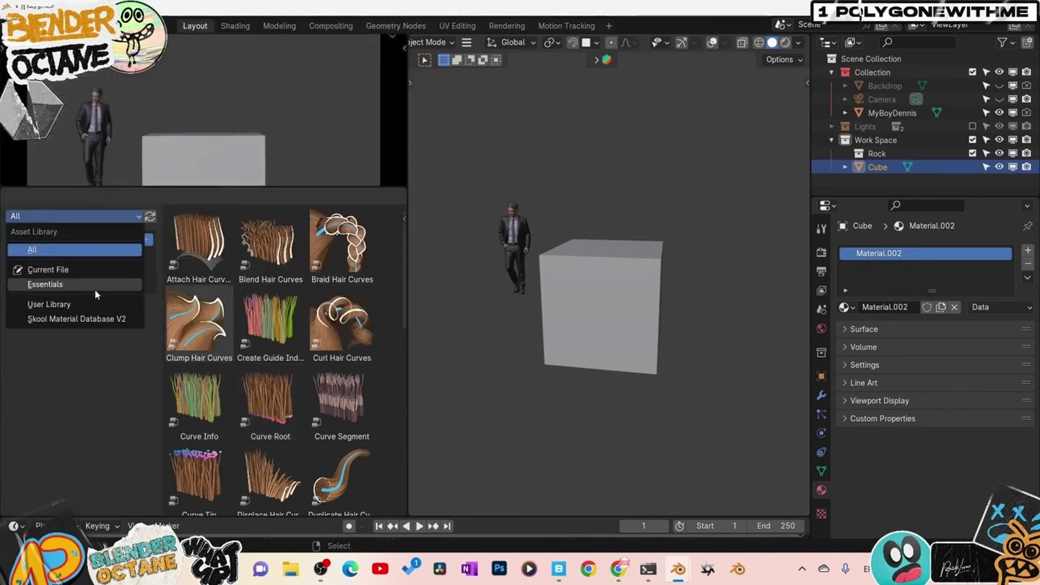
{"action": "left_click", "coordinate": [62, 321]}
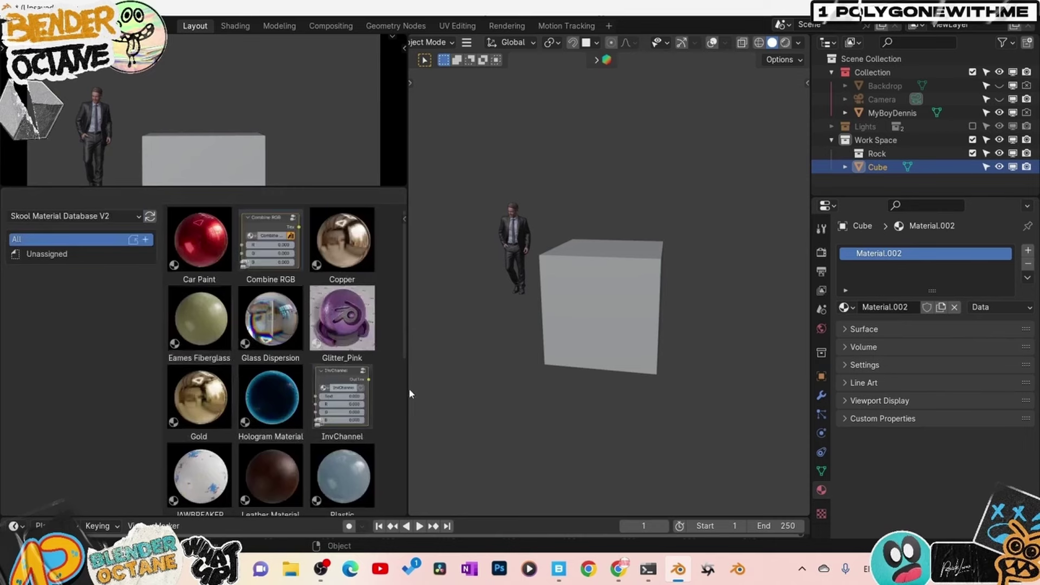
{"action": "mouse_move", "coordinate": [408, 388]}
{"action": "left_mouse_down"}
{"action": "mouse_move", "coordinate": [380, 388]}
{"action": "mouse_move", "coordinate": [395, 388]}
{"action": "left_mouse_up"}
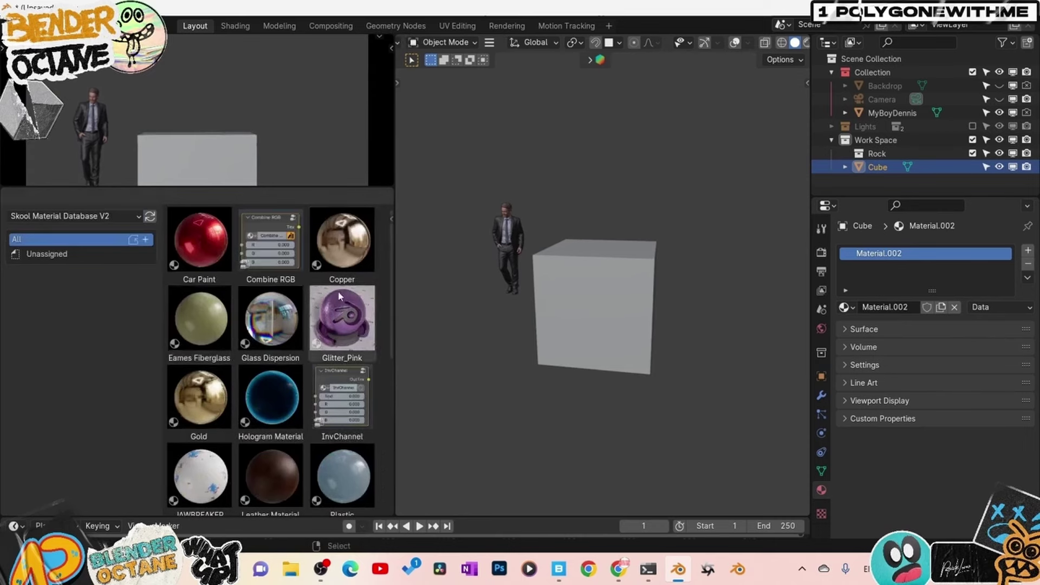
{"action": "left_click_drag", "start_coordinate": [338, 188], "coordinate": [327, 103]}
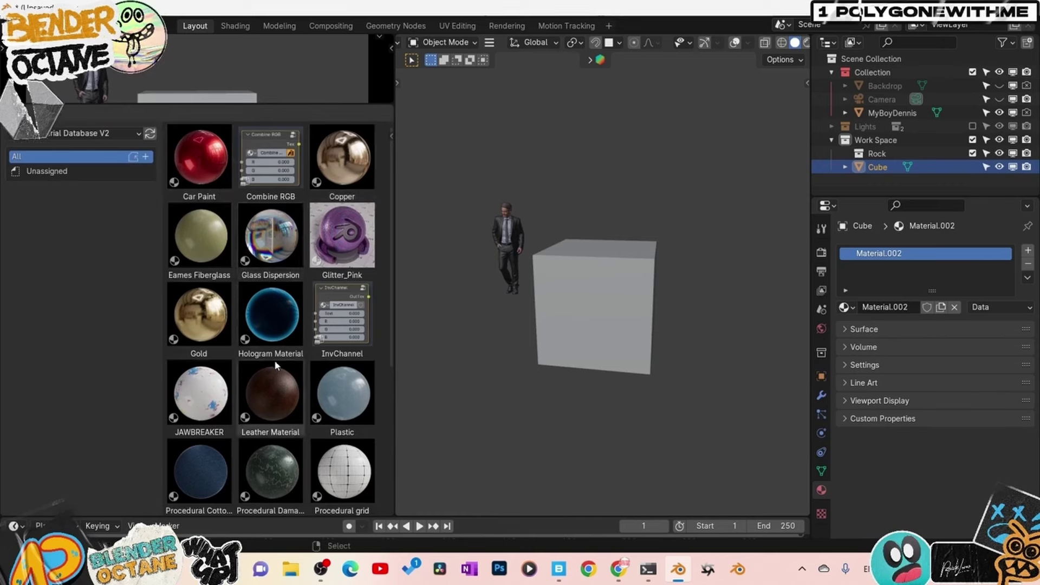
Browse the library's materials and apply the Car Paint material to the cube
{"action": "scroll", "coordinate": [273, 384], "scroll_direction": "down", "scroll_amount": 5}
{"action": "scroll", "coordinate": [272, 383], "scroll_direction": "down", "scroll_amount": 5}
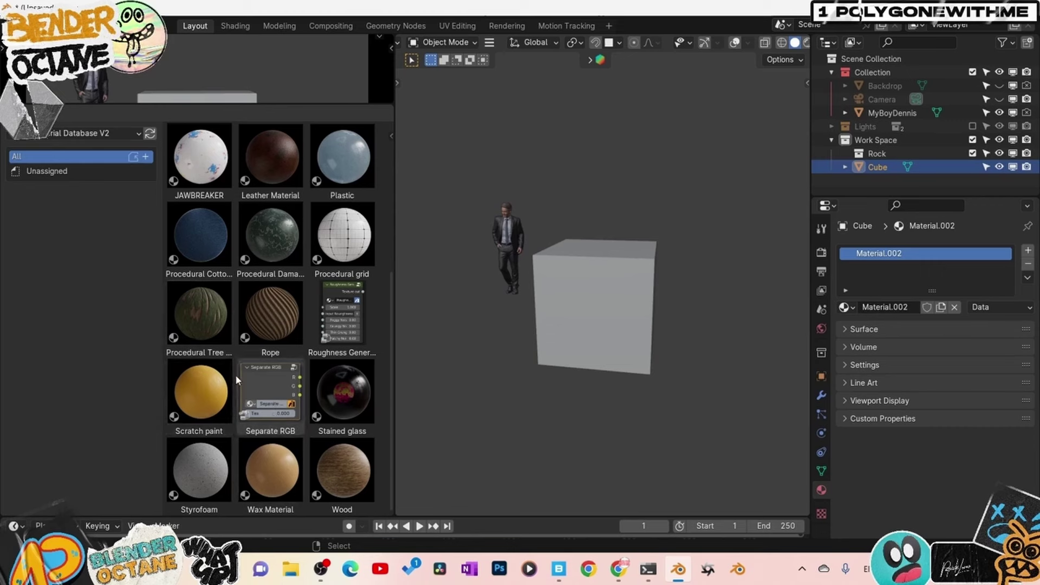
{"action": "scroll", "coordinate": [235, 375], "scroll_direction": "up", "scroll_amount": 1}
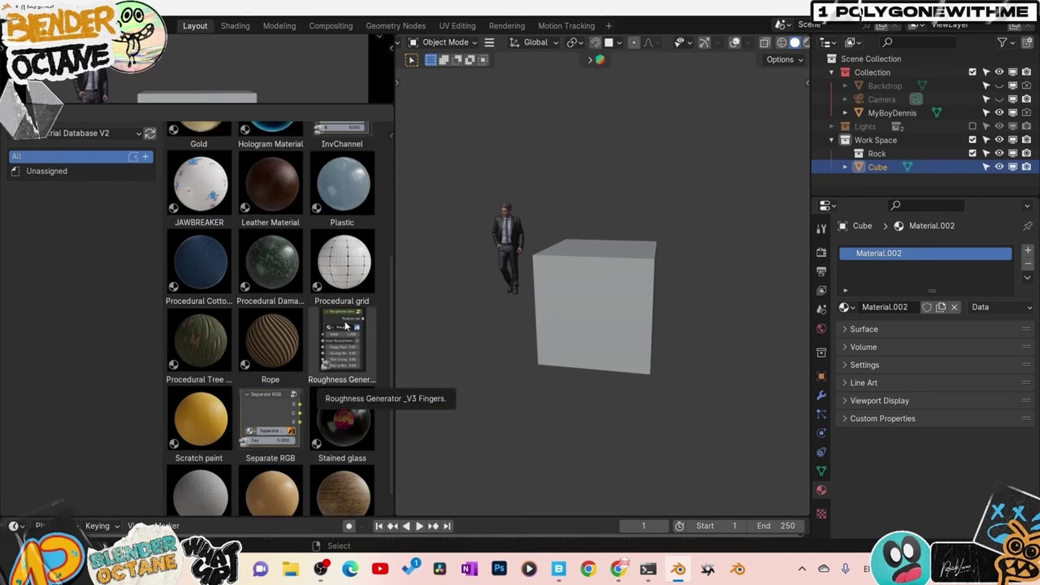
{"action": "scroll", "coordinate": [345, 324], "scroll_direction": "up", "scroll_amount": 2}
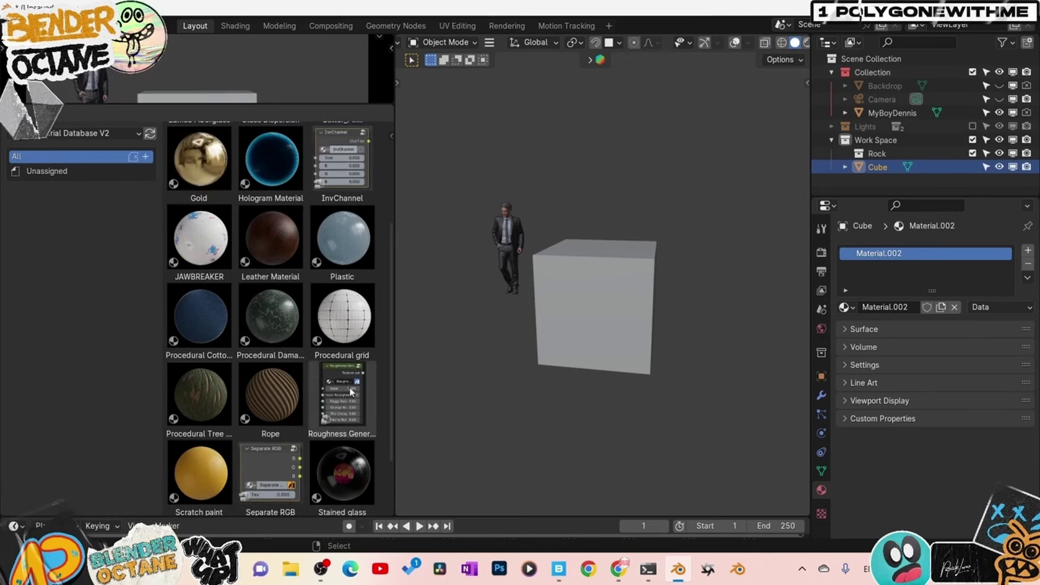
{"action": "scroll", "coordinate": [345, 385], "scroll_direction": "up", "scroll_amount": 6}
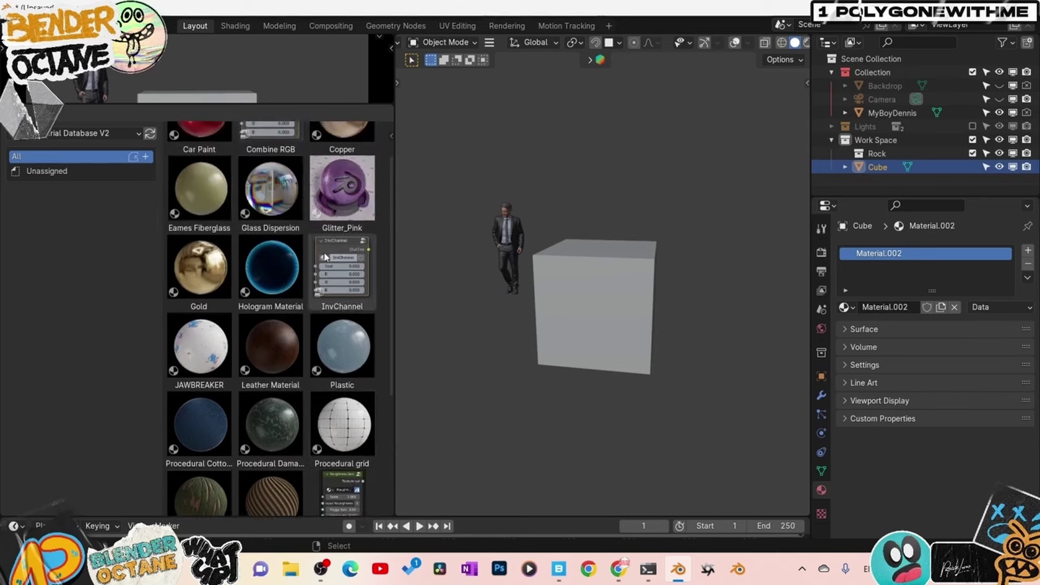
{"action": "left_click", "coordinate": [187, 160]}
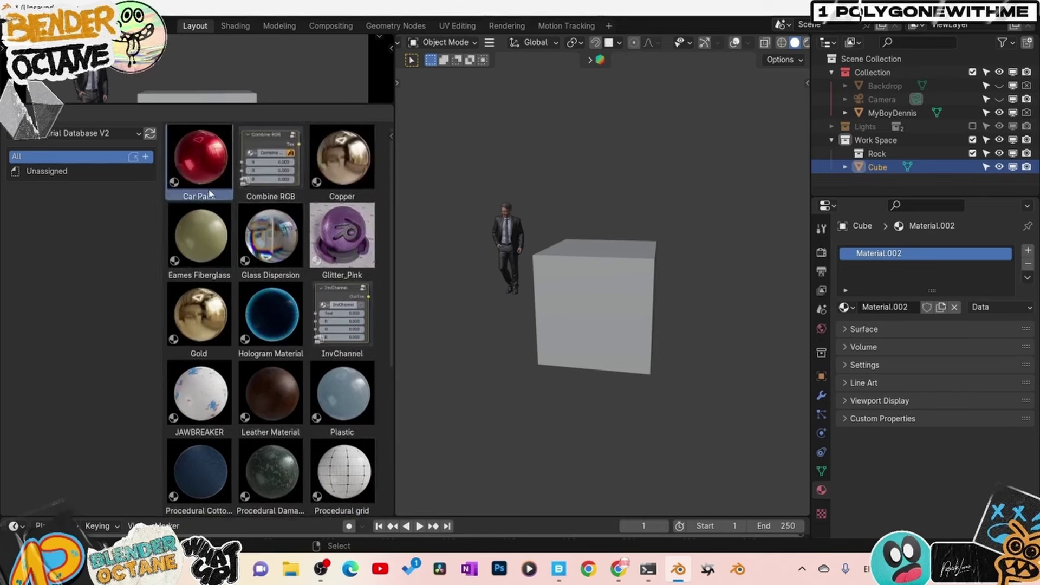
{"action": "mouse_move", "coordinate": [221, 153]}
{"action": "left_mouse_down"}
{"action": "mouse_move", "coordinate": [465, 323]}
{"action": "mouse_move", "coordinate": [606, 268]}
{"action": "left_mouse_up"}
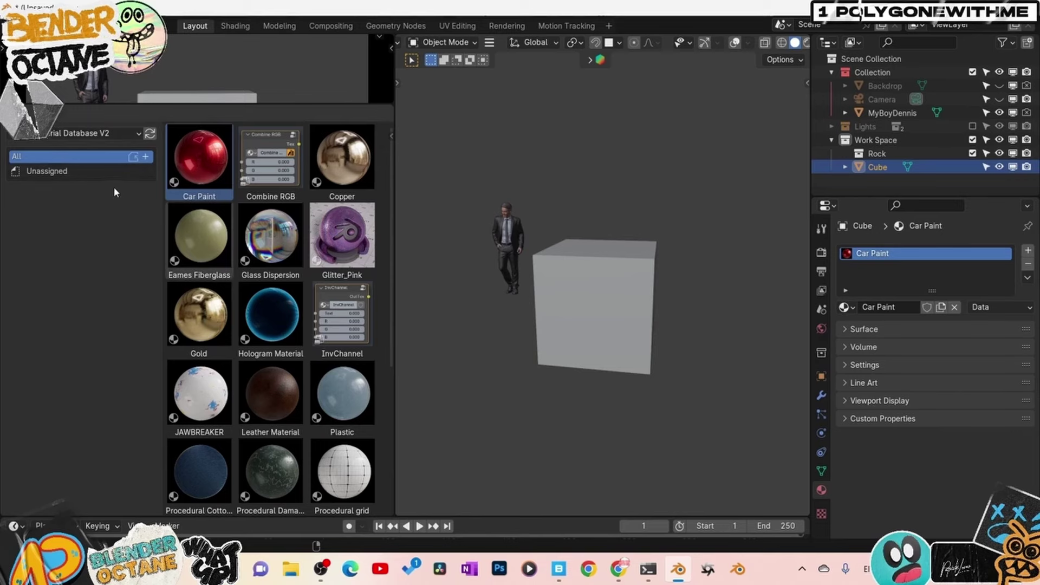
Inspect the Car Paint node setup in the Shading workspace and preview the cube in rendered shading before restoring solid shading
{"action": "left_click", "coordinate": [235, 26]}
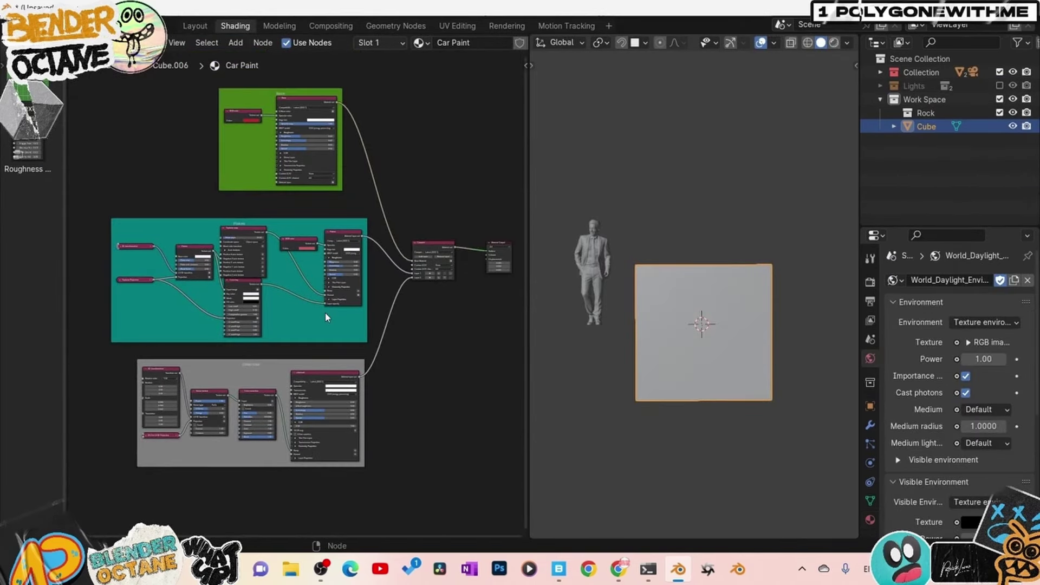
{"action": "left_click", "coordinate": [834, 42]}
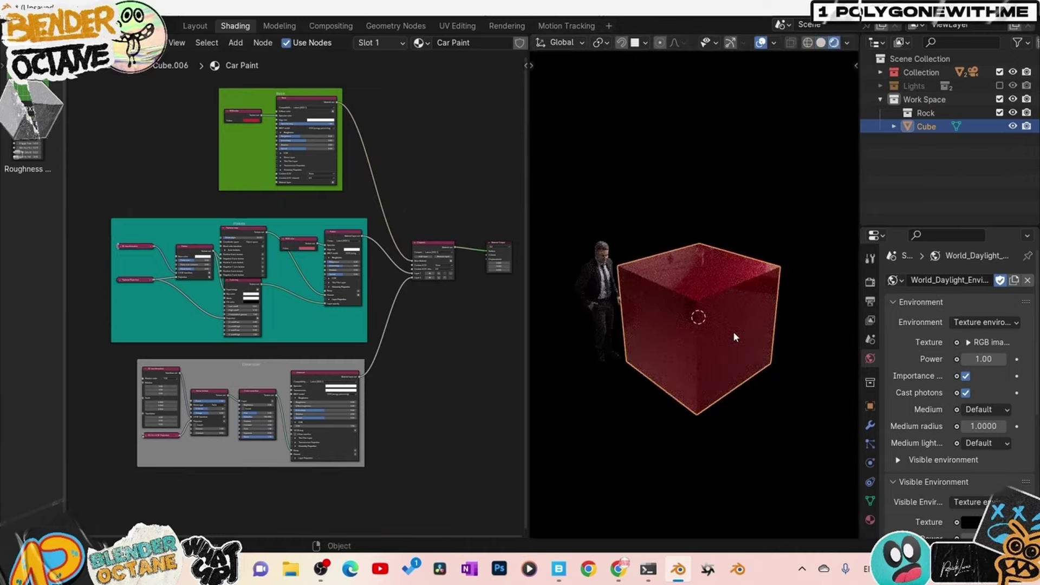
{"action": "scroll", "coordinate": [720, 331], "scroll_direction": "up", "scroll_amount": 4}
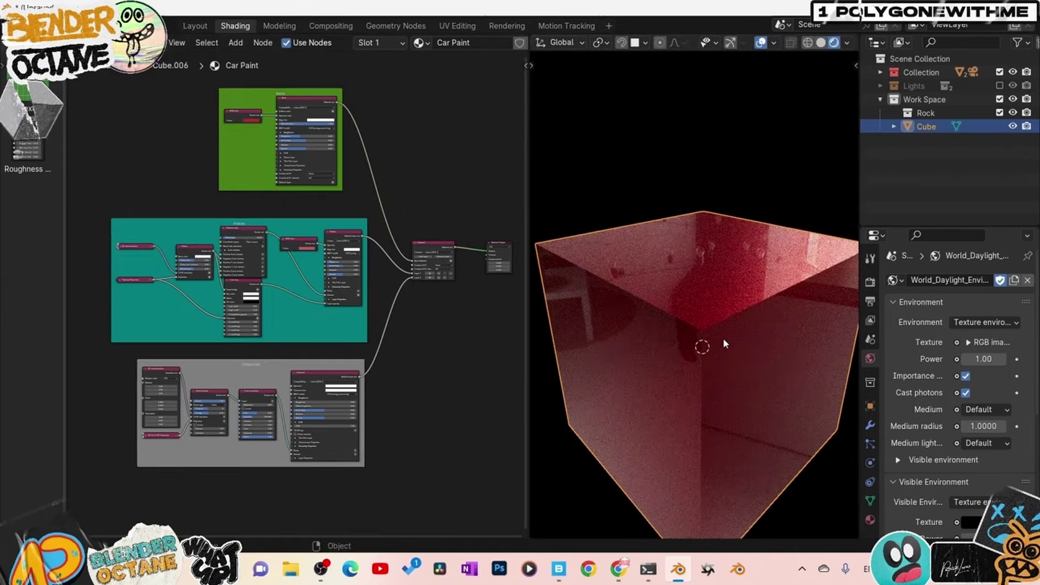
{"action": "middle_click_drag", "start_coordinate": [723, 338], "coordinate": [782, 331]}
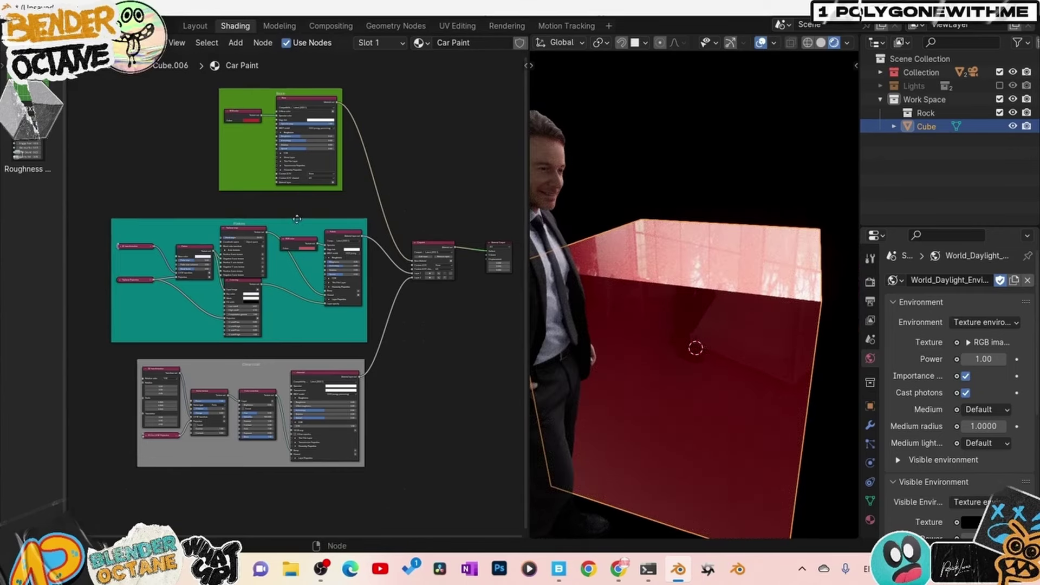
{"action": "scroll", "coordinate": [280, 232], "scroll_direction": "down", "scroll_amount": 1}
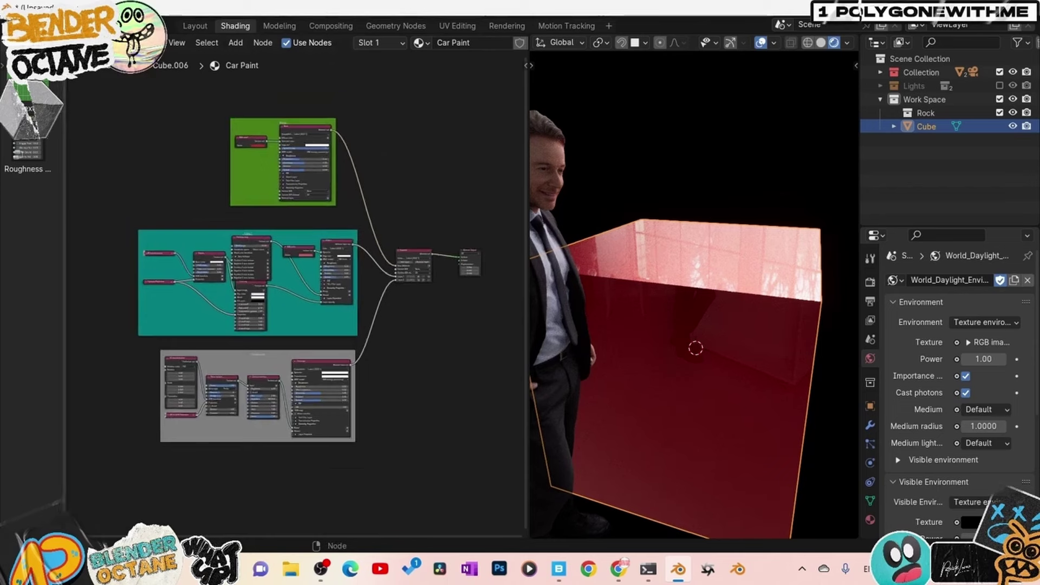
{"action": "left_click", "coordinate": [821, 43]}
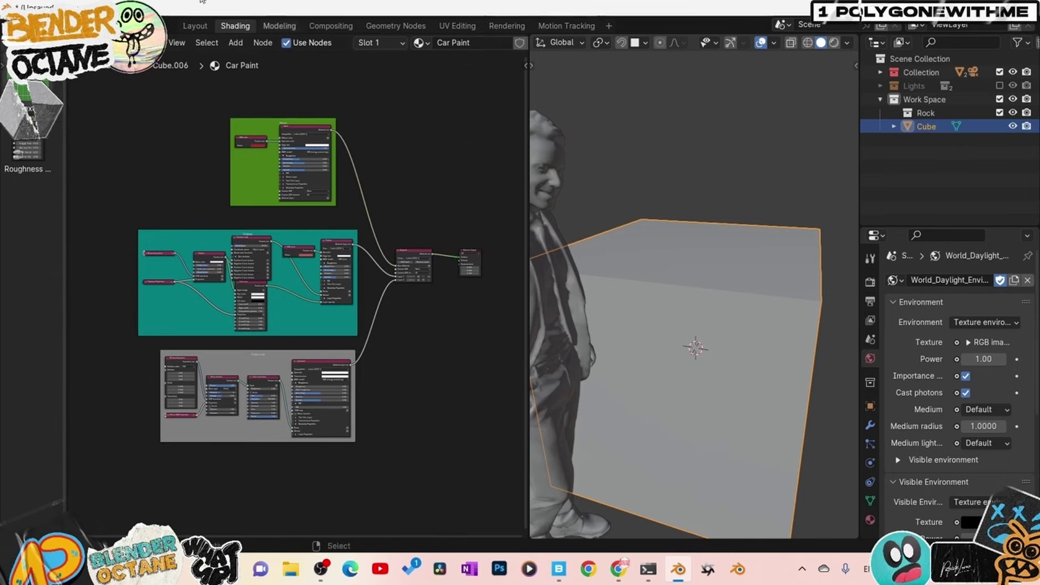
Return to the Layout workspace and widen the Asset Browser's library and catalog list
{"action": "left_click", "coordinate": [200, 26]}
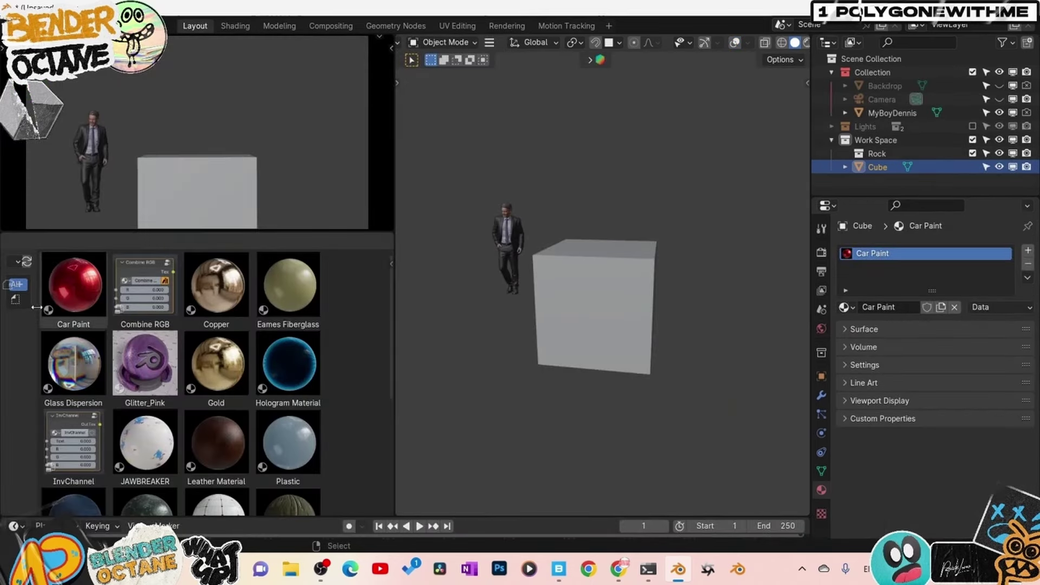
{"action": "left_click_drag", "start_coordinate": [38, 350], "coordinate": [184, 350]}
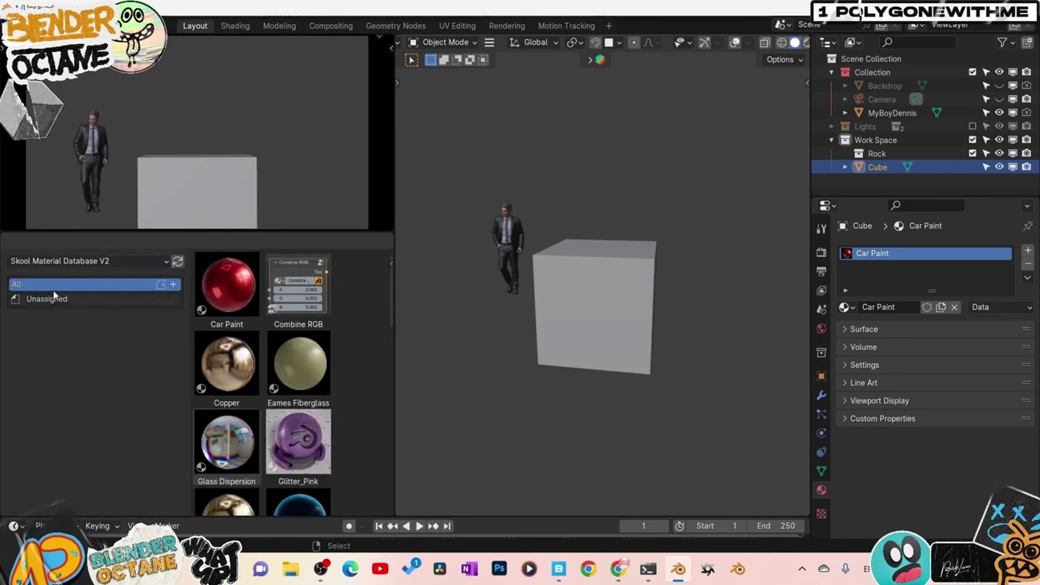
{"action": "left_click", "coordinate": [85, 261]}
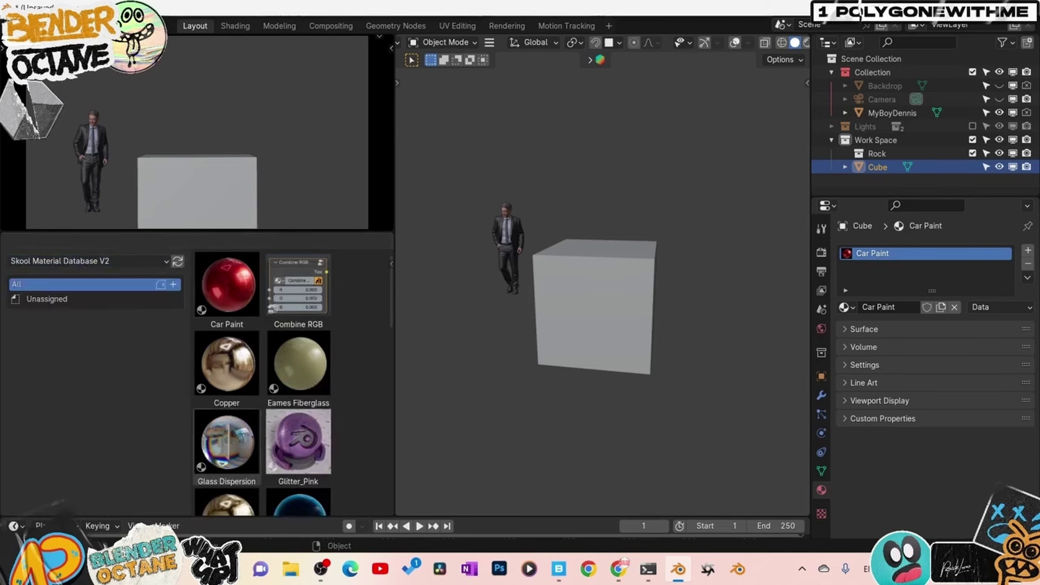
Add another asset library, the uploads_files_4133 kit ending in "BLENDER - octane", in the file path preferences
{"action": "left_click", "coordinate": [27, 25]}
{"action": "mouse_move", "coordinate": [50, 26]}
{"action": "left_click", "coordinate": [86, 196]}
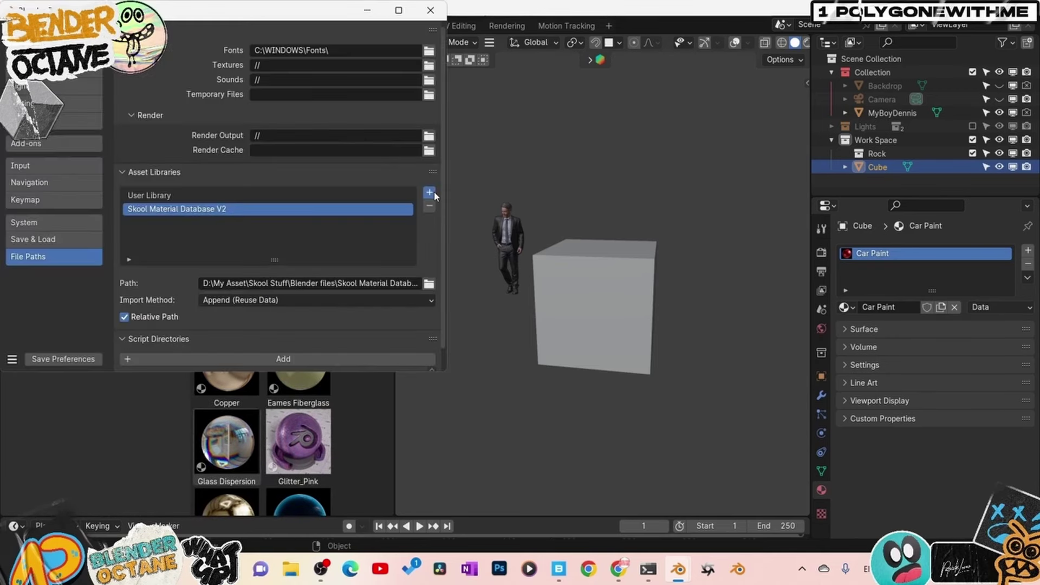
{"action": "left_click", "coordinate": [435, 199]}
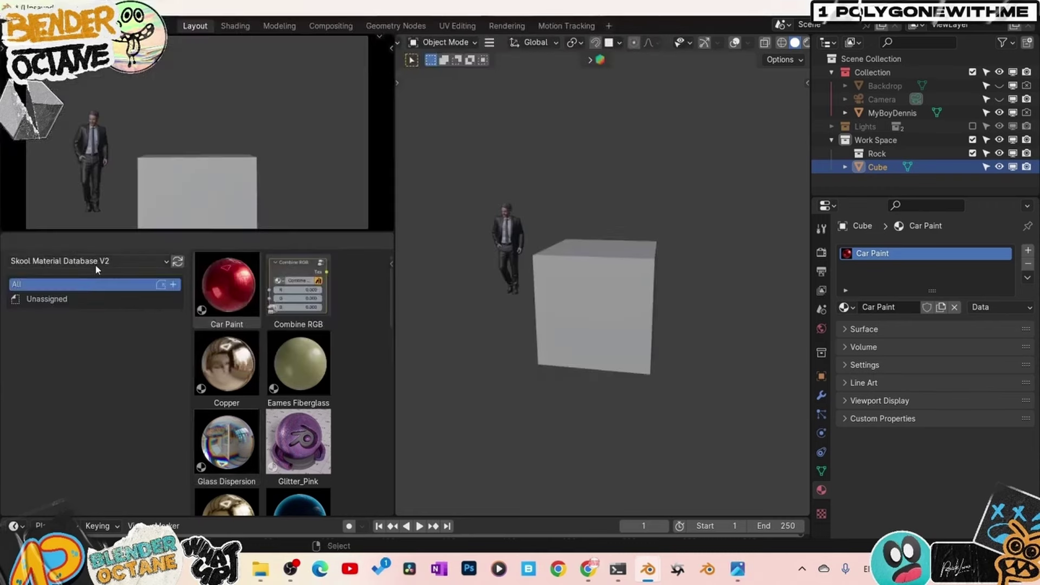
Switch the Asset Browser to the "BLENDER - octane" kit library and look through its Boxes and Buckets catalogs
{"action": "left_click", "coordinate": [95, 264]}
{"action": "left_click", "coordinate": [86, 378]}
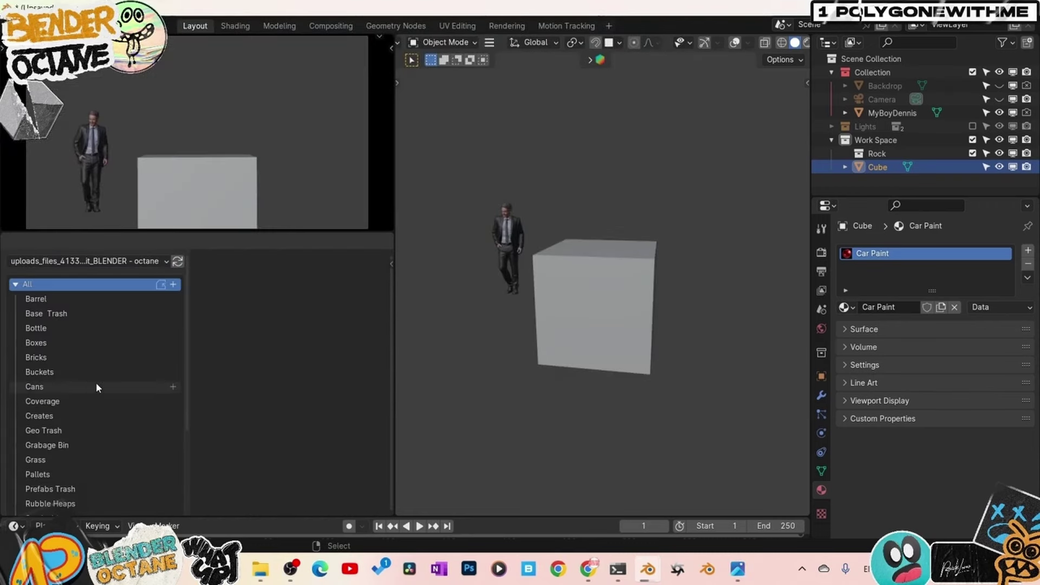
{"action": "left_click", "coordinate": [118, 342]}
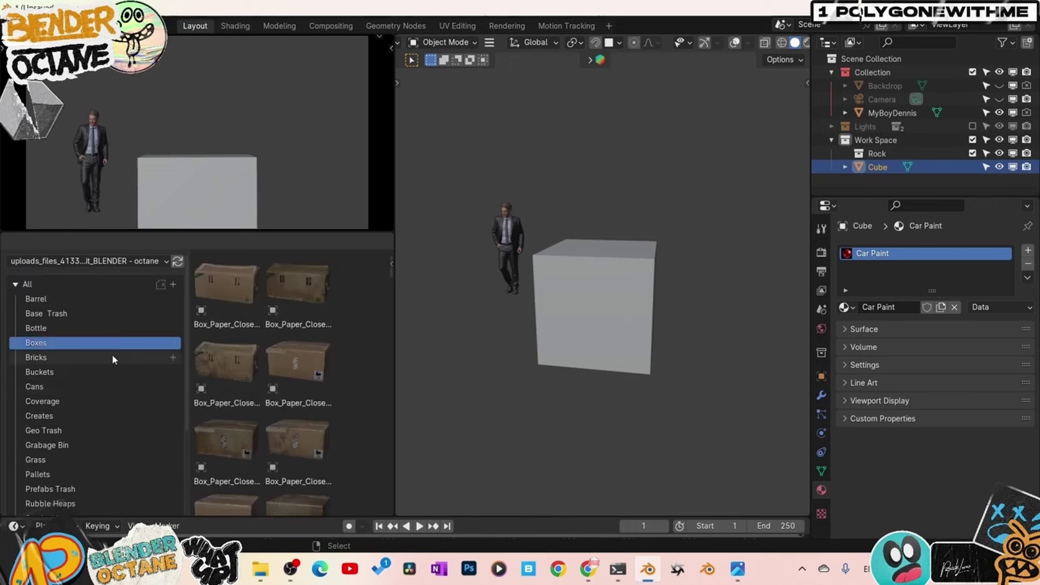
{"action": "left_click", "coordinate": [84, 396]}
{"action": "left_click", "coordinate": [89, 372]}
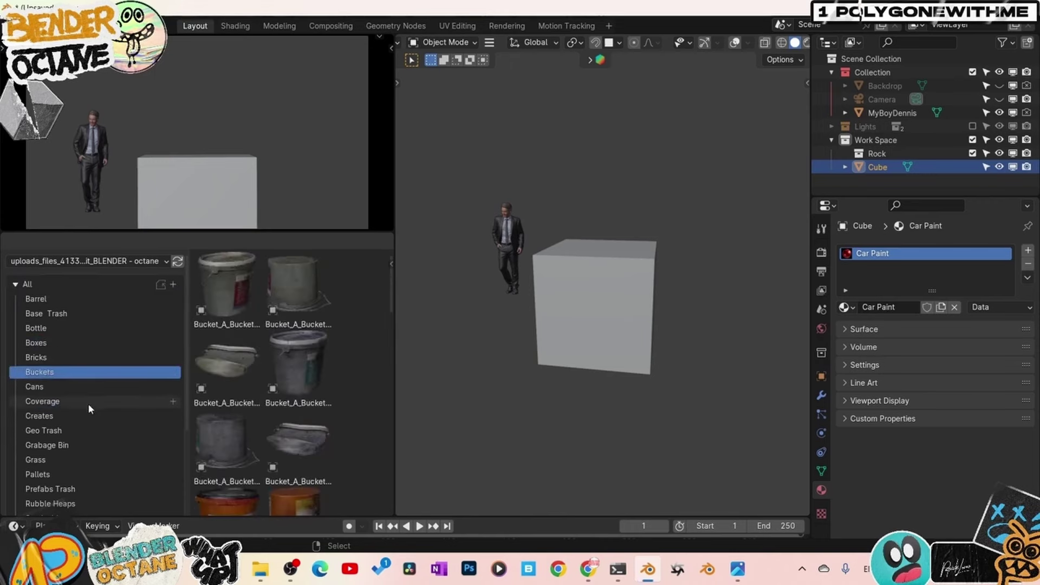
Place the low green plastic crate from the Creates catalog into the scene in front of the cube
{"action": "left_click", "coordinate": [70, 444]}
{"action": "left_click", "coordinate": [70, 431]}
{"action": "left_click", "coordinate": [71, 416]}
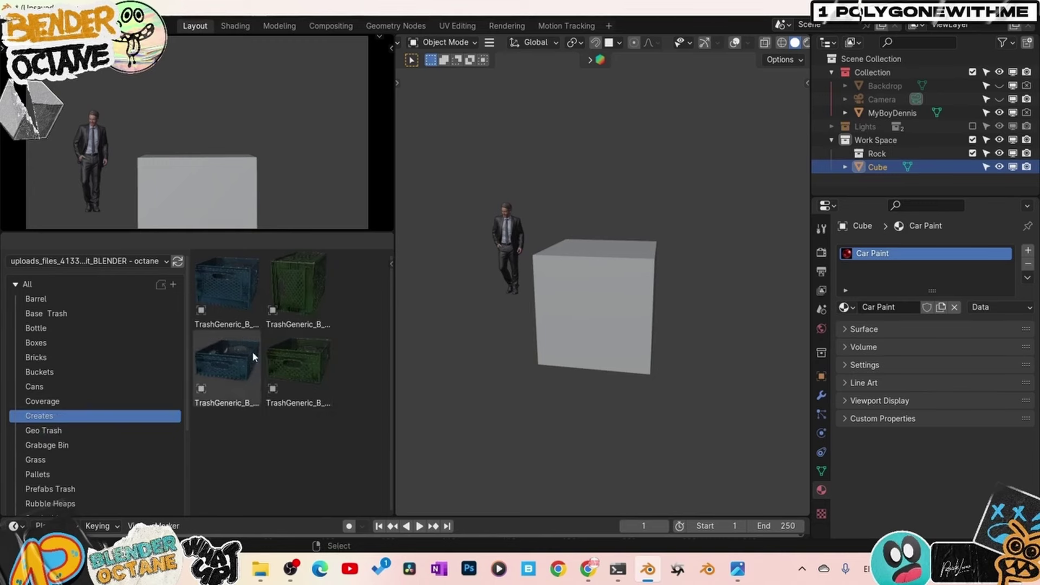
{"action": "left_click_drag", "start_coordinate": [280, 361], "coordinate": [578, 405]}
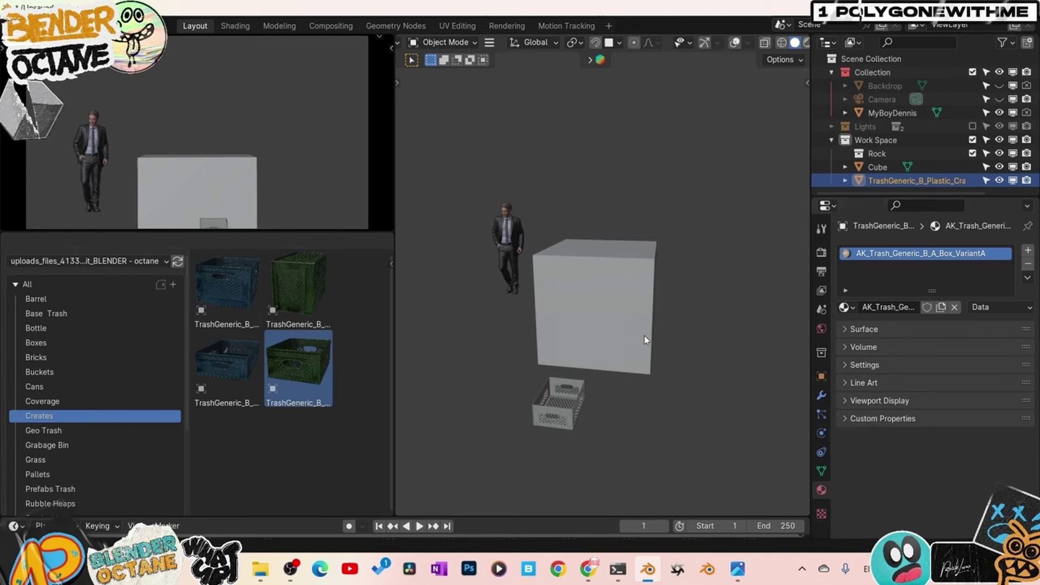
{"action": "mouse_move", "coordinate": [644, 336]}
{"action": "middle_mouse_down"}
{"action": "mouse_move", "coordinate": [608, 325]}
{"action": "mouse_move", "coordinate": [521, 362]}
{"action": "mouse_move", "coordinate": [636, 333]}
{"action": "middle_mouse_up"}
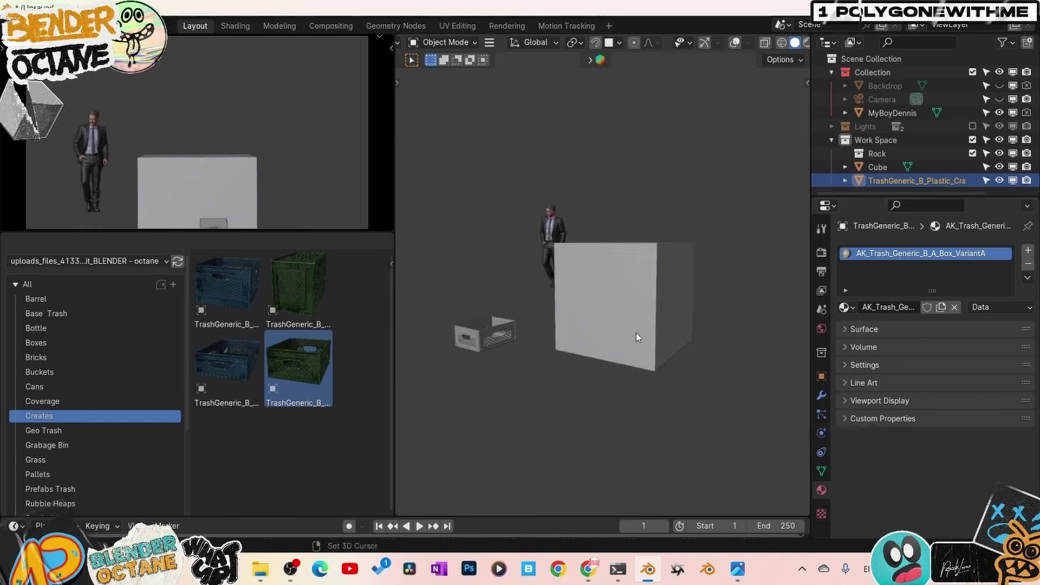
Switch the main 3D viewport to rendered shading to view the placed plastic crate and the cube with their Octane materials
{"action": "scroll", "coordinate": [737, 43], "scroll_direction": "down", "scroll_amount": 2}
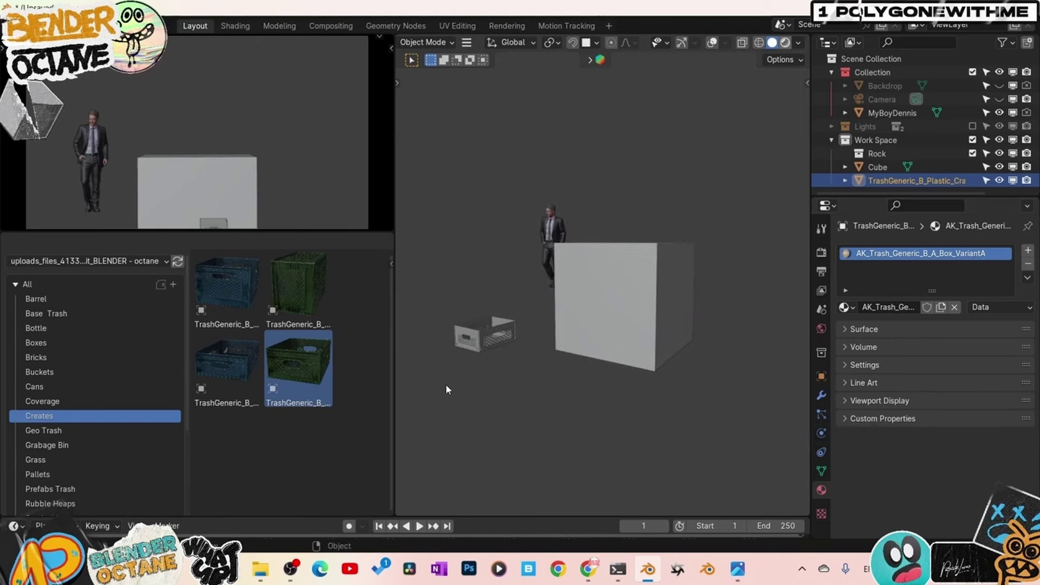
{"action": "key", "text": "shift+z"}
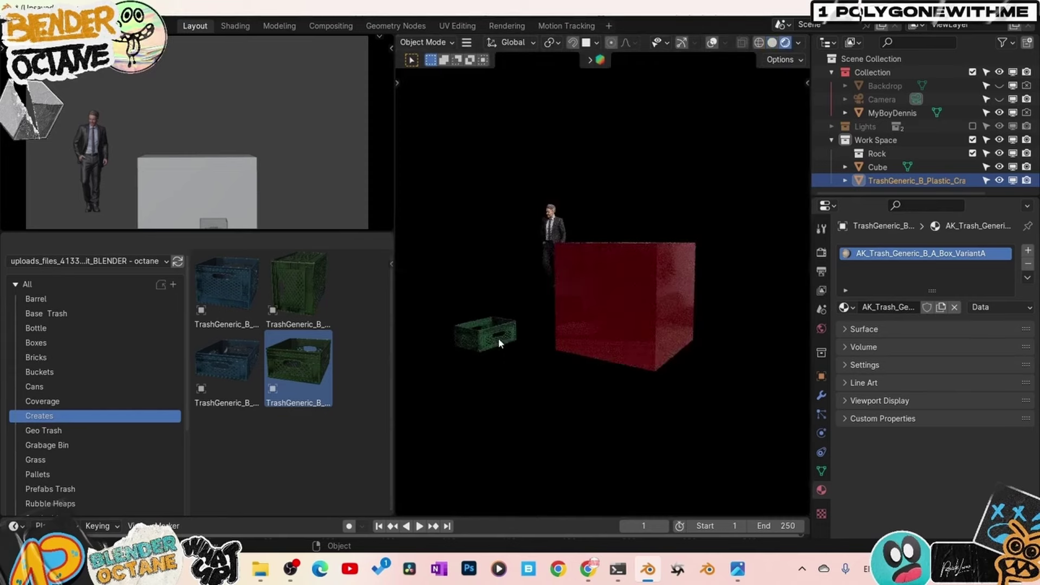
{"action": "middle_click_drag", "start_coordinate": [519, 341], "coordinate": [540, 382]}
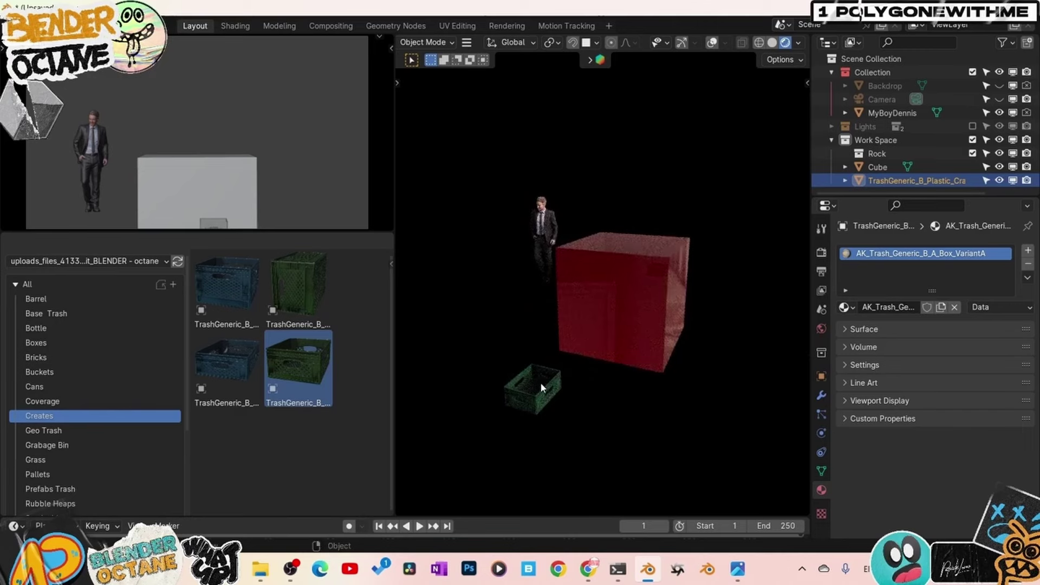
Raise the green crate off the floor to above the cube's height in the camera view and shift it along the X axis
{"action": "key", "text": "g"}
{"action": "left_click", "coordinate": [563, 246]}
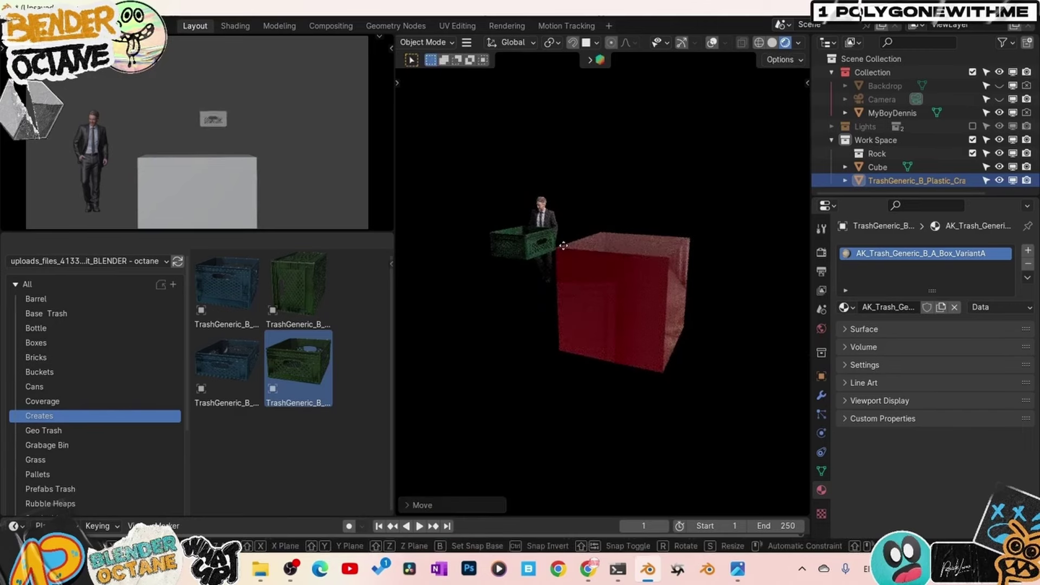
{"action": "key", "text": "g"}
{"action": "key", "text": "x"}
{"action": "left_click", "coordinate": [639, 279]}
{"action": "mouse_move", "coordinate": [623, 274]}
{"action": "middle_mouse_down"}
{"action": "mouse_move", "coordinate": [658, 292]}
{"action": "mouse_move", "coordinate": [621, 282]}
{"action": "middle_mouse_up"}
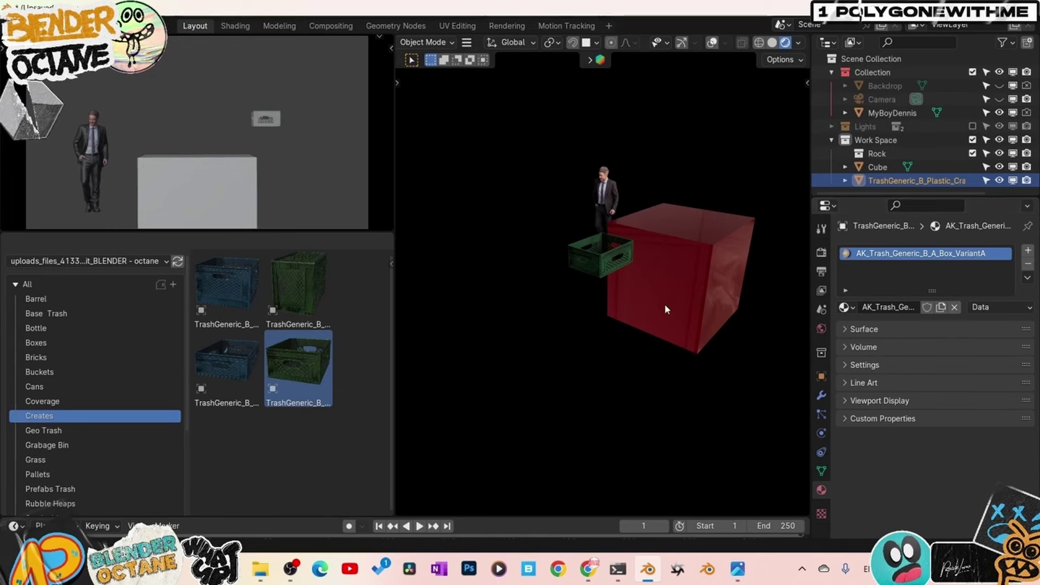
{"action": "middle_click_drag", "start_coordinate": [664, 304], "coordinate": [613, 248]}
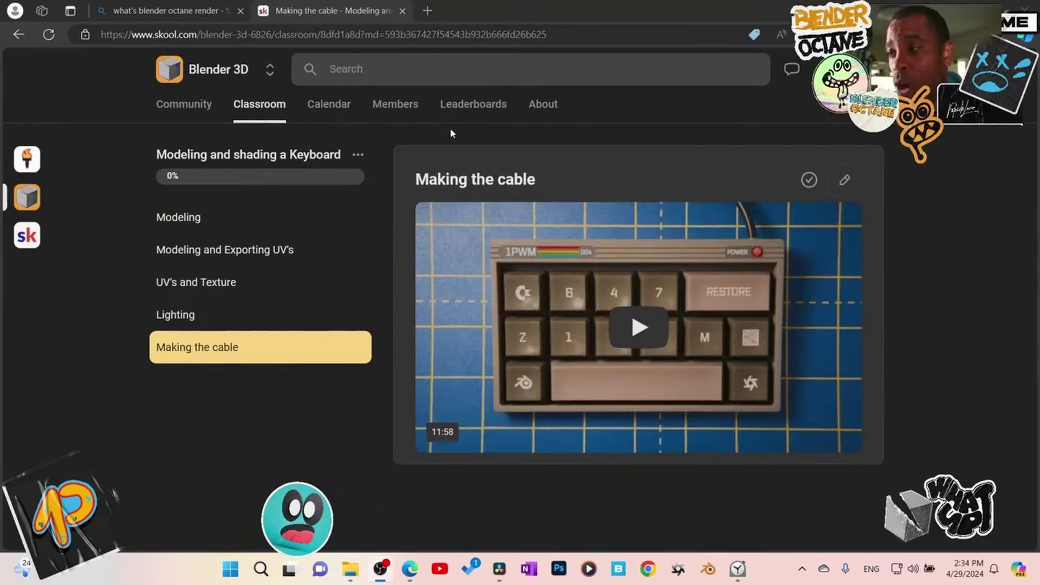